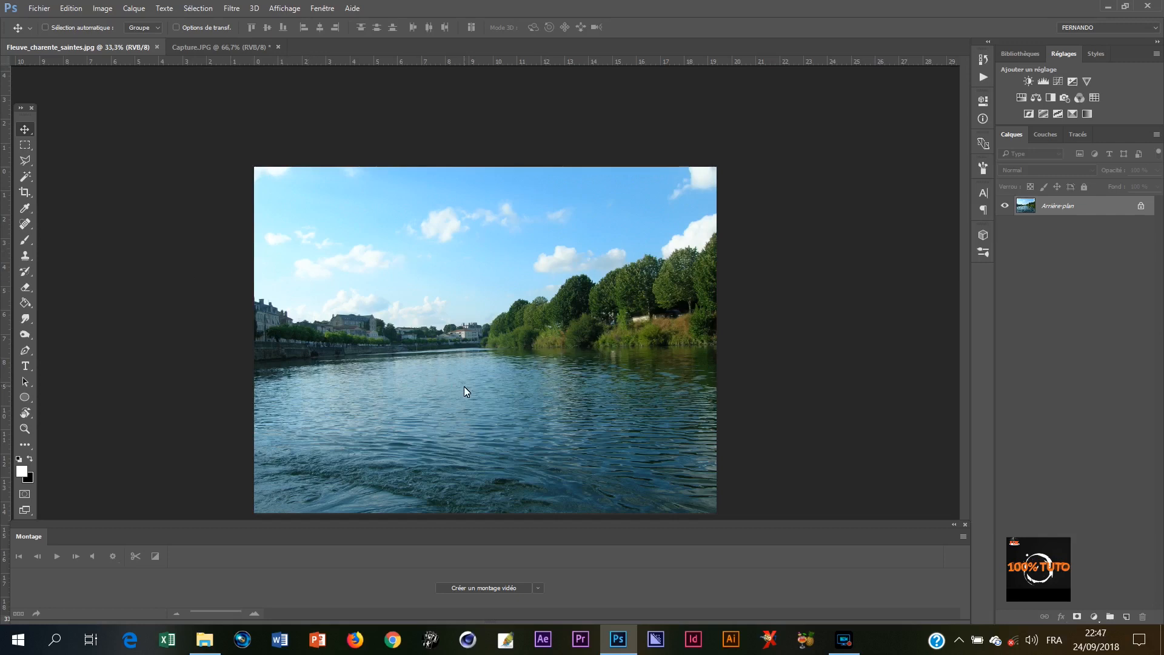
- Crop the river photo to a 16:9 ratio, trimming the sky and the foreground water
{"action": "left_click", "coordinate": [24, 193]}
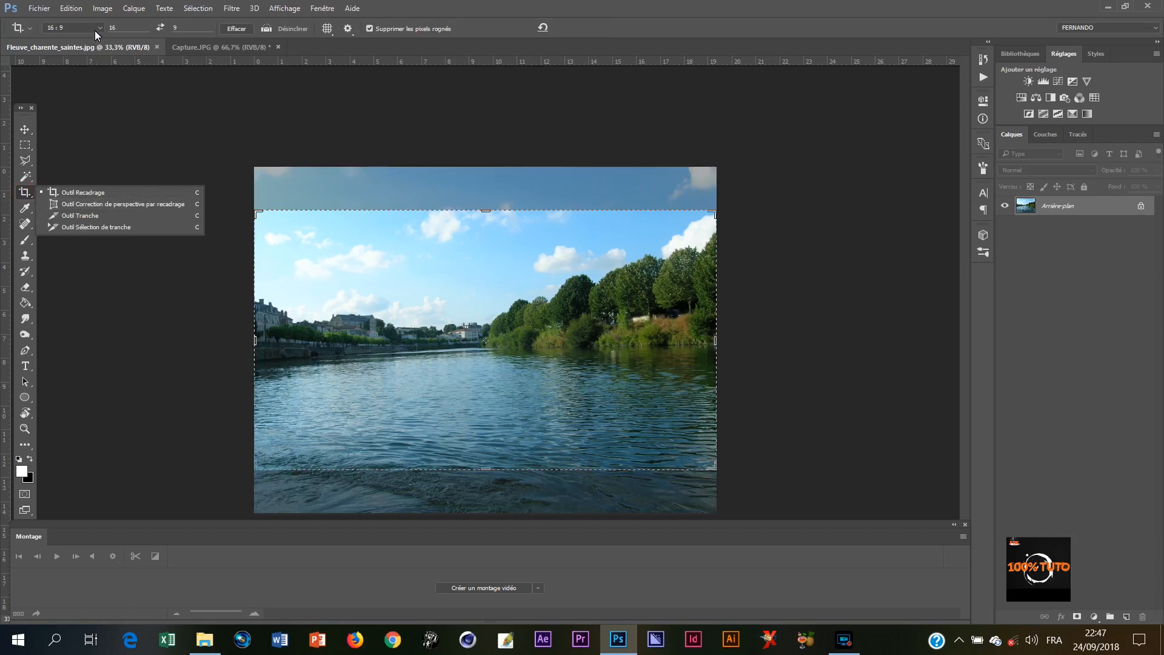
{"action": "left_click", "coordinate": [95, 29]}
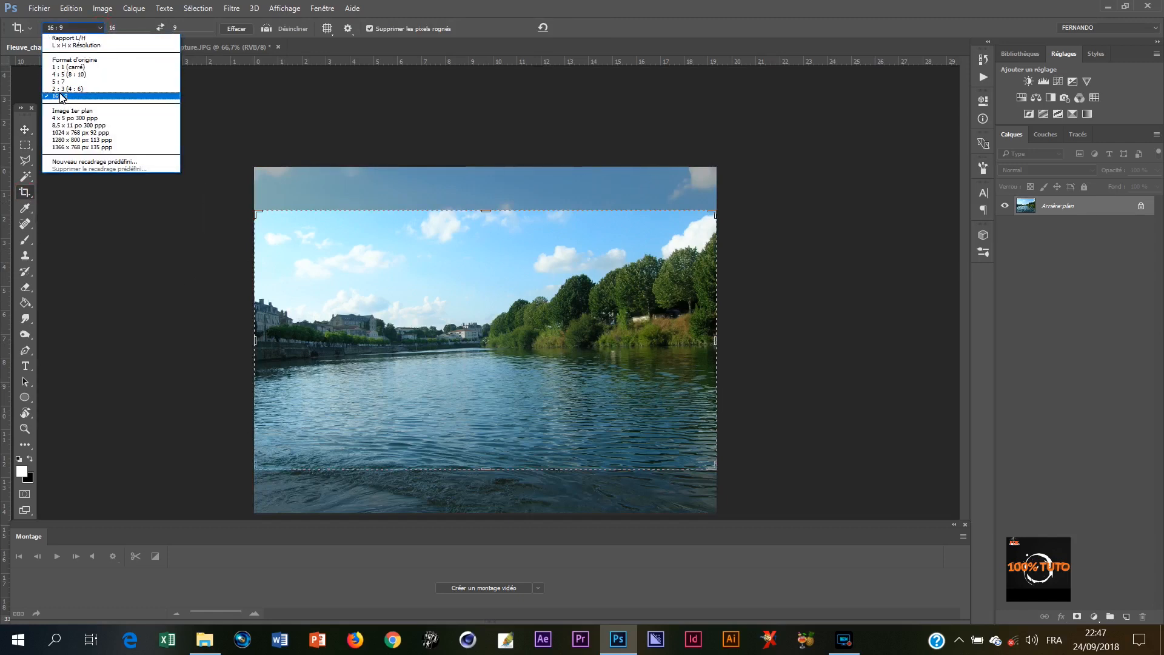
{"action": "left_click", "coordinate": [60, 96]}
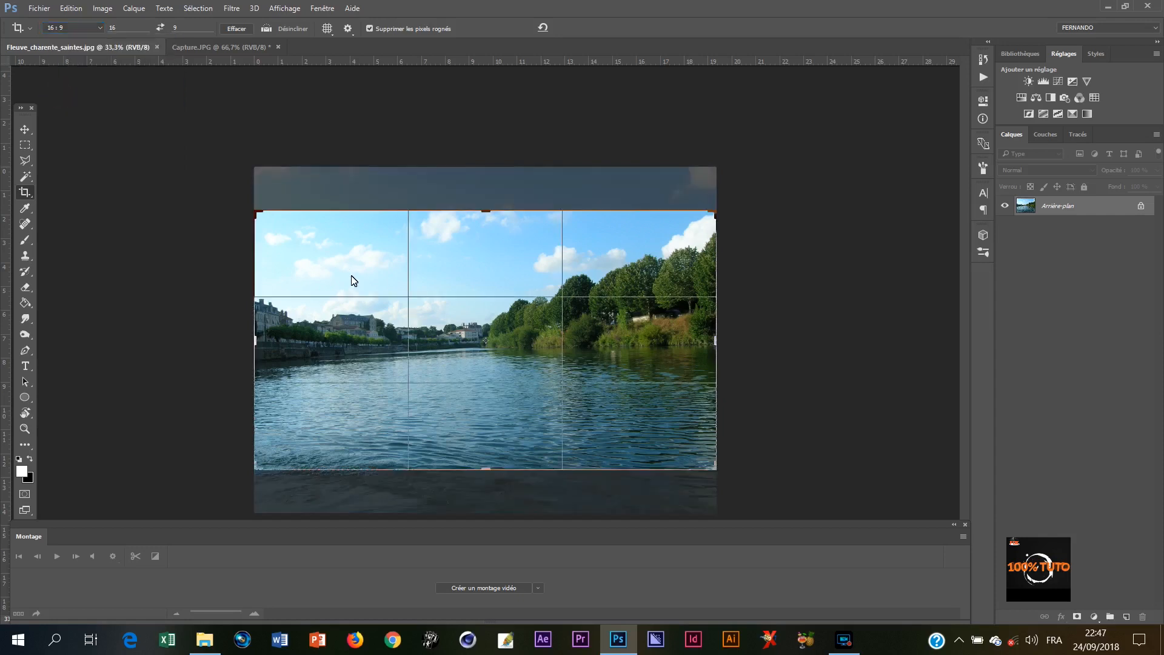
{"action": "mouse_move", "coordinate": [504, 379]}
{"action": "left_mouse_down"}
{"action": "mouse_move", "coordinate": [503, 370]}
{"action": "mouse_move", "coordinate": [510, 387]}
{"action": "left_mouse_up"}
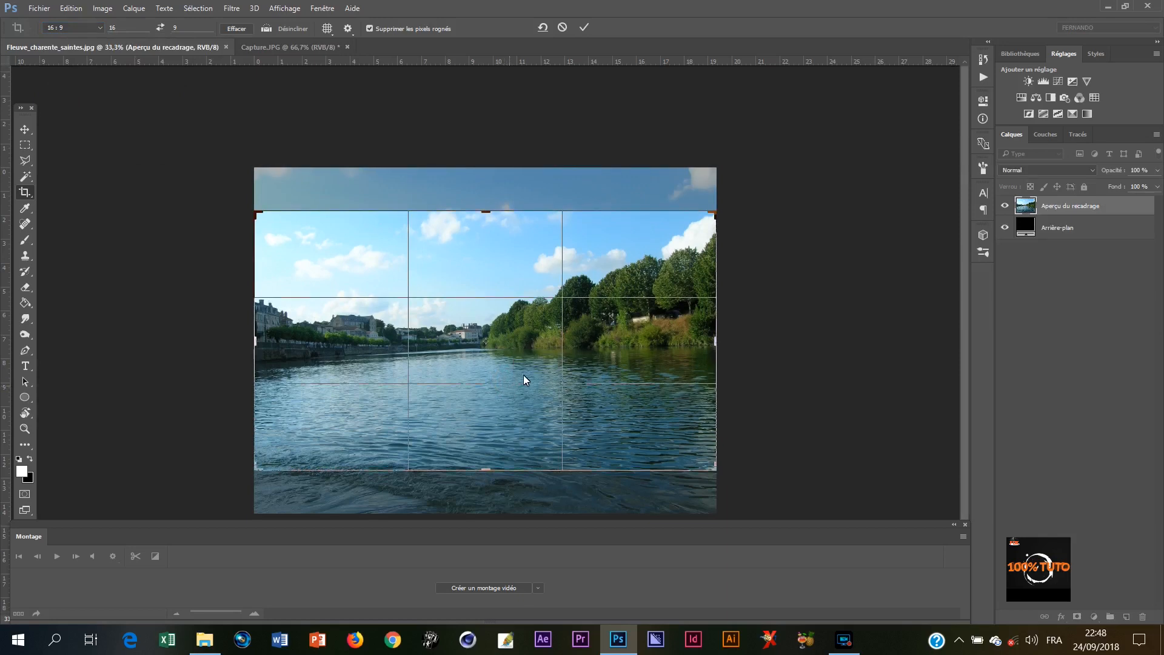
{"action": "key", "text": "Return"}
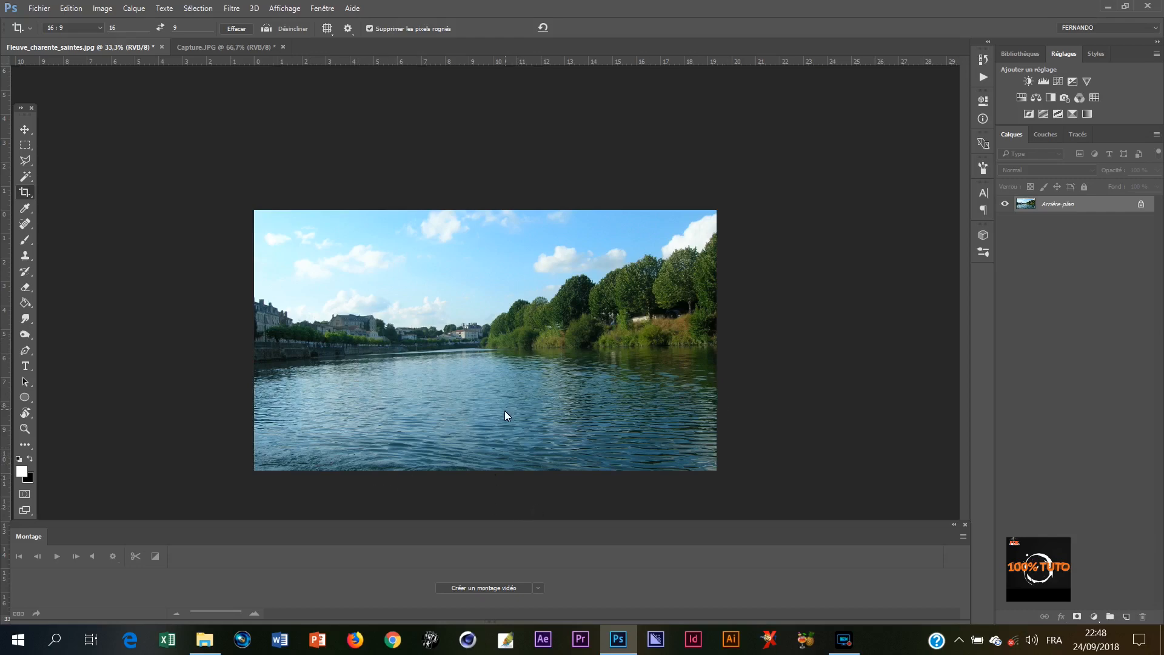
- Set up a soft brush of 196 px with 0% hardness
{"action": "key", "text": "b"}
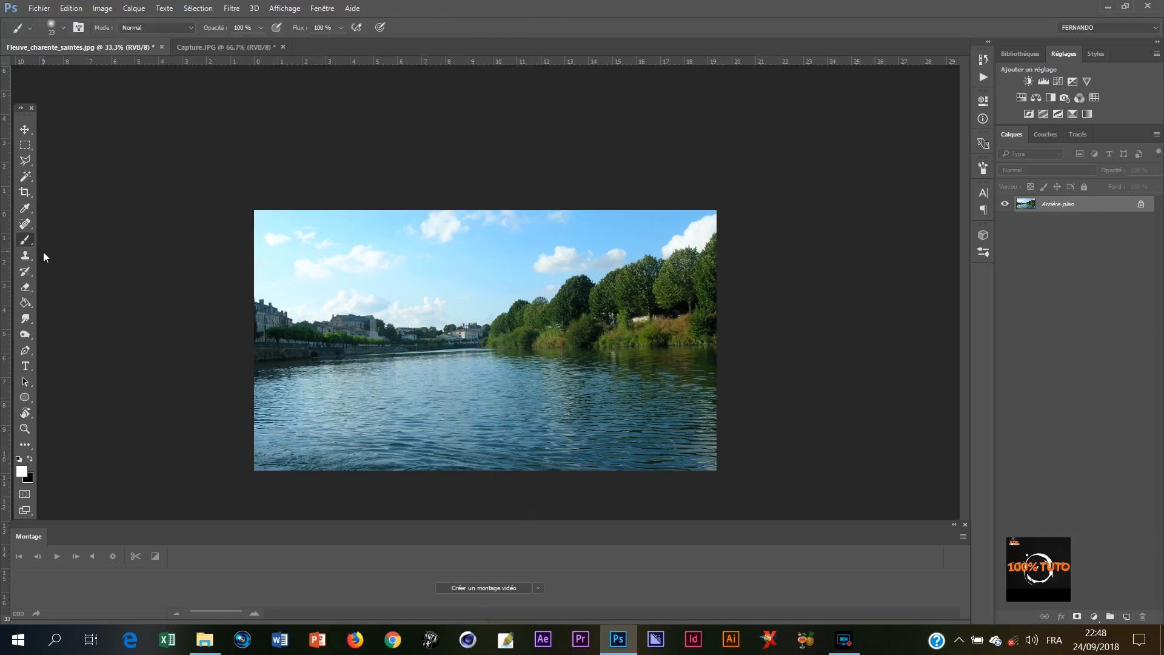
{"action": "key", "text": "ctrl+plus"}
{"action": "key", "text": "ctrl+plus"}
{"action": "right_click", "coordinate": [389, 237]}
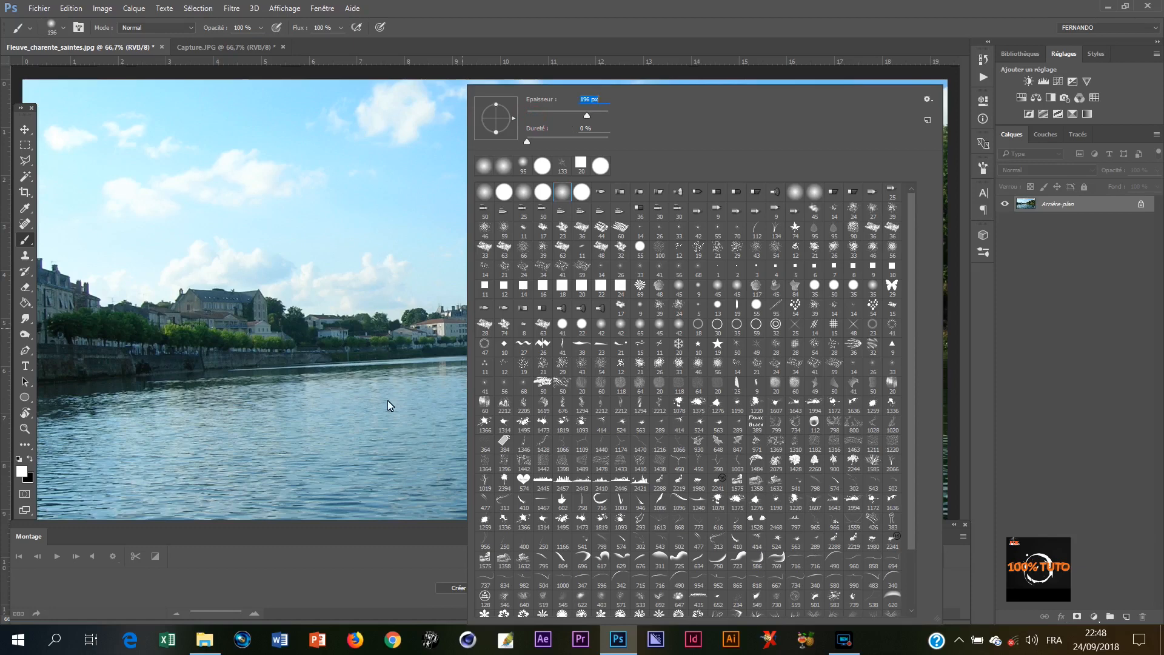
{"action": "key", "text": "Escape"}
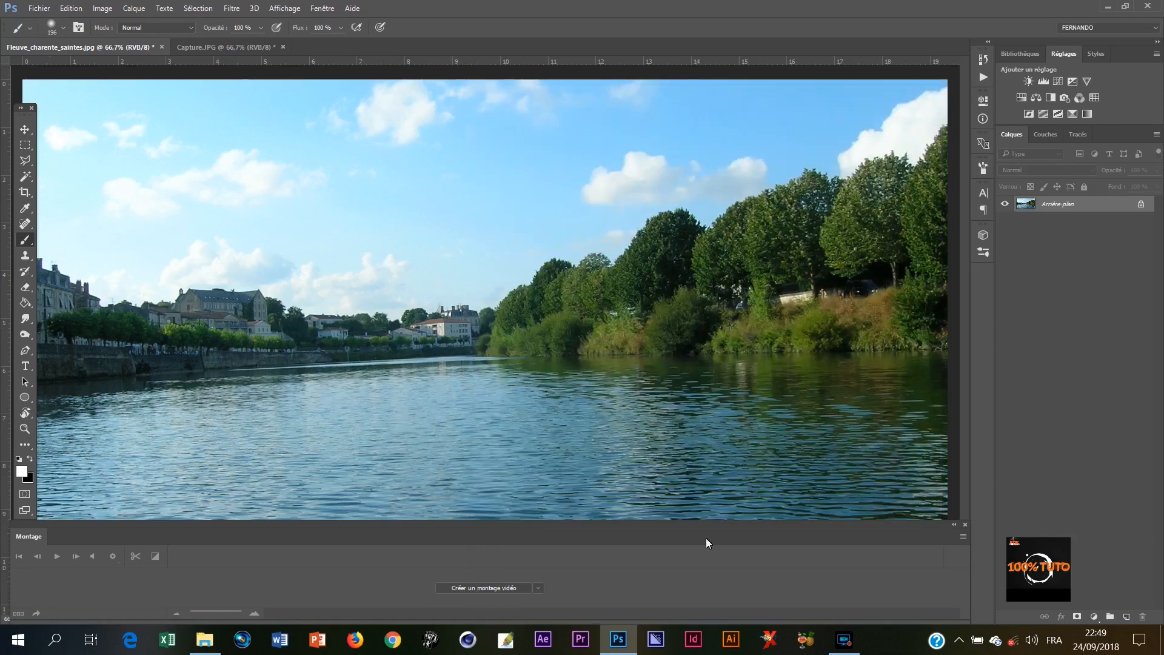
- Enter Quick Mask mode and paint over the whole water surface of the river with black
{"action": "left_click", "coordinate": [24, 495]}
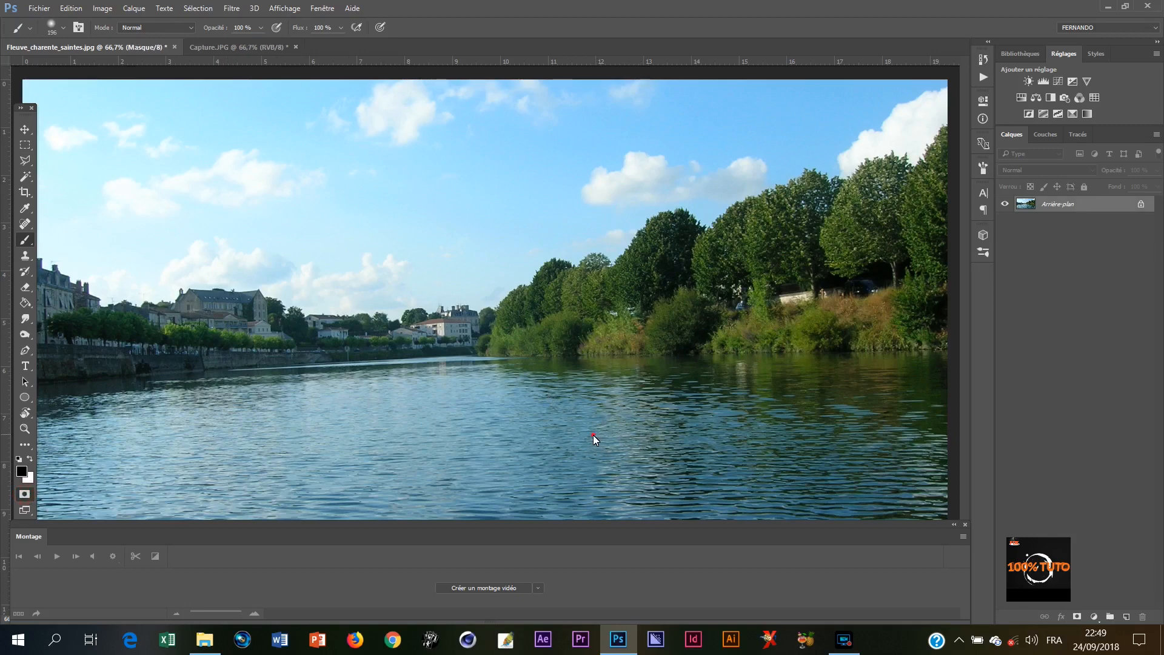
{"action": "left_click_drag", "start_coordinate": [673, 439], "coordinate": [388, 464]}
{"action": "mouse_move", "coordinate": [515, 507]}
{"action": "left_mouse_down"}
{"action": "mouse_move", "coordinate": [228, 474]}
{"action": "mouse_move", "coordinate": [523, 514]}
{"action": "mouse_move", "coordinate": [446, 420]}
{"action": "mouse_move", "coordinate": [628, 461]}
{"action": "mouse_move", "coordinate": [274, 386]}
{"action": "left_mouse_up"}
{"action": "key", "text": "ctrl+minus"}
{"action": "key", "text": "ctrl+minus"}
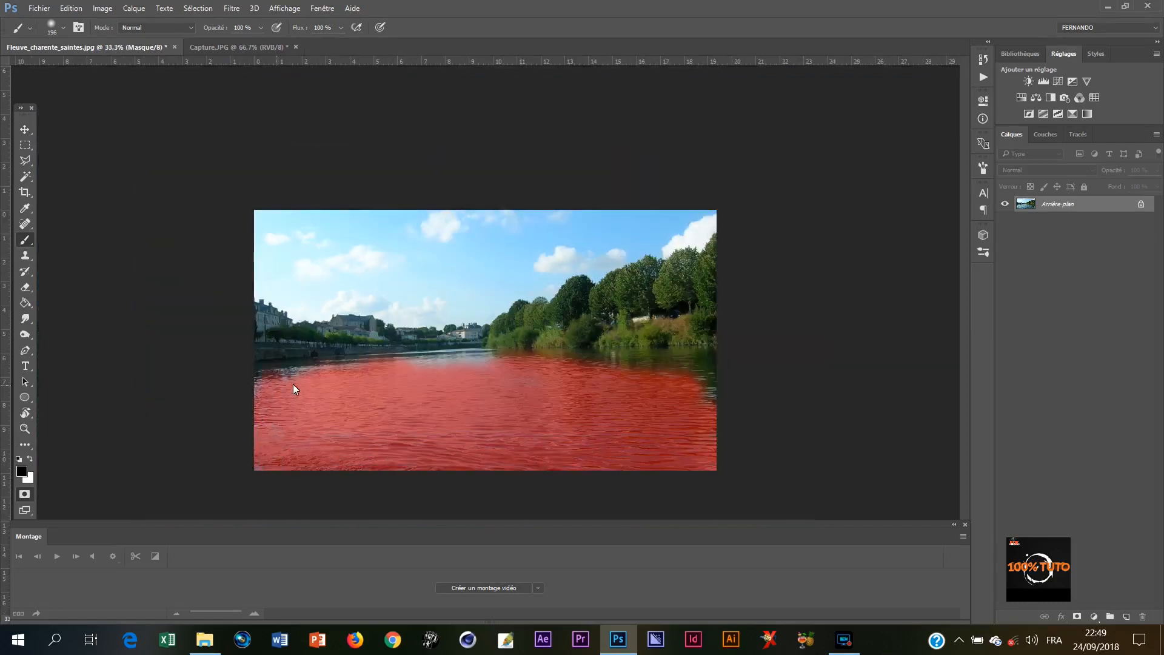
{"action": "left_click", "coordinate": [669, 358]}
{"action": "left_click_drag", "start_coordinate": [355, 382], "coordinate": [593, 385]}
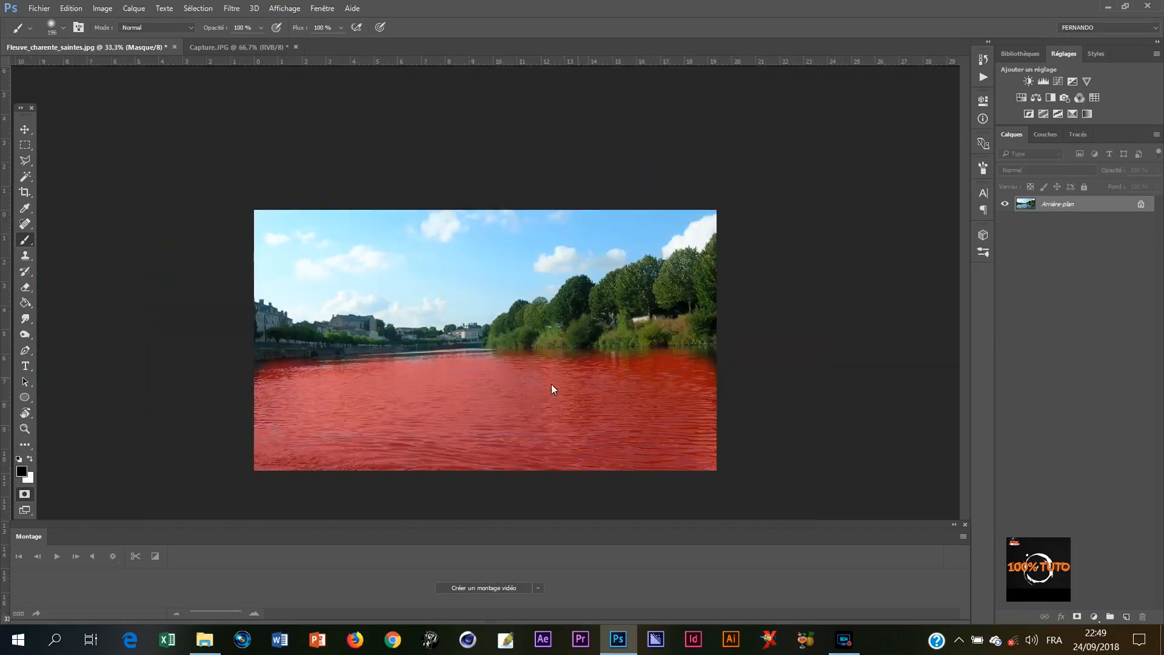
- Reduce the brush size and extend the mask along the water's edge at the town-side bank
{"action": "scroll", "coordinate": [413, 501], "scroll_direction": "up", "scroll_amount": 3}
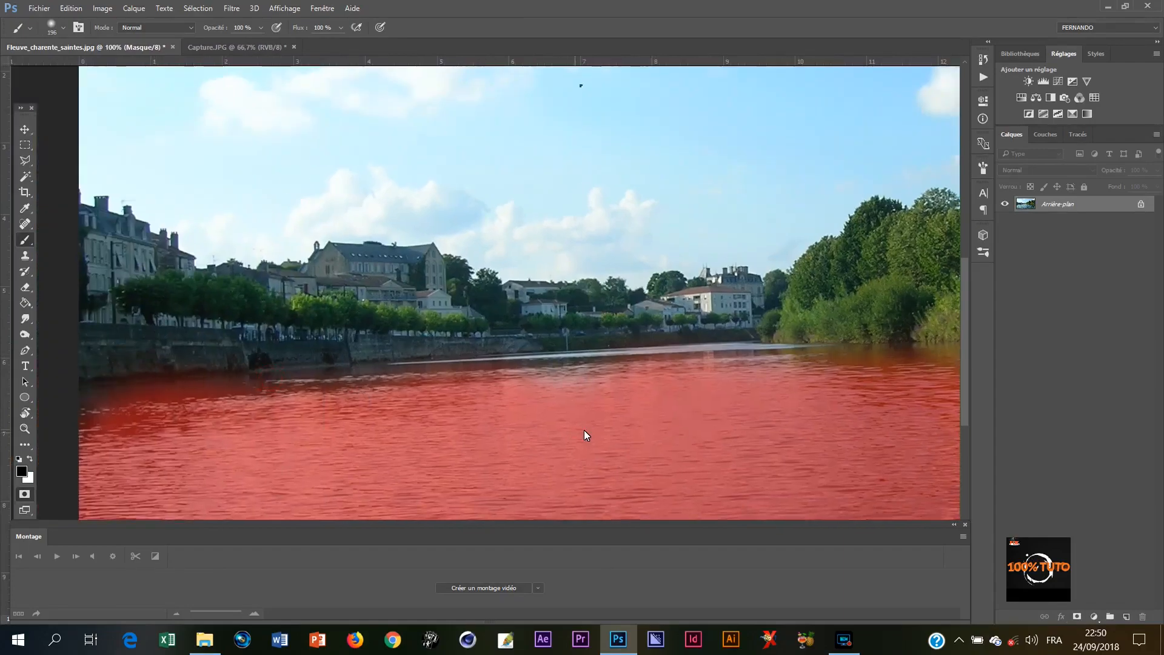
{"action": "right_click", "coordinate": [584, 430]}
{"action": "left_click", "coordinate": [537, 366]}
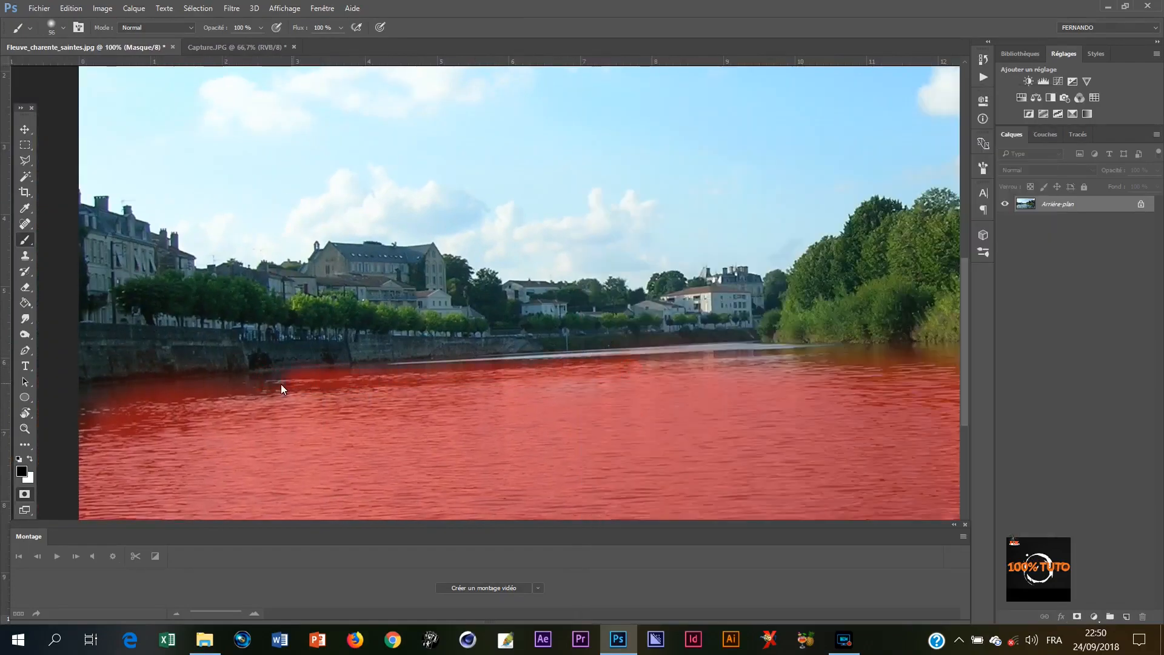
{"action": "key", "text": "v"}
{"action": "scroll", "coordinate": [323, 433], "scroll_direction": "left", "scroll_amount": 3}
{"action": "key", "text": "b"}
- Paint the remaining mask edge along the tree-lined bank and the distant shoreline
{"action": "scroll", "coordinate": [340, 395], "scroll_direction": "right", "scroll_amount": 10}
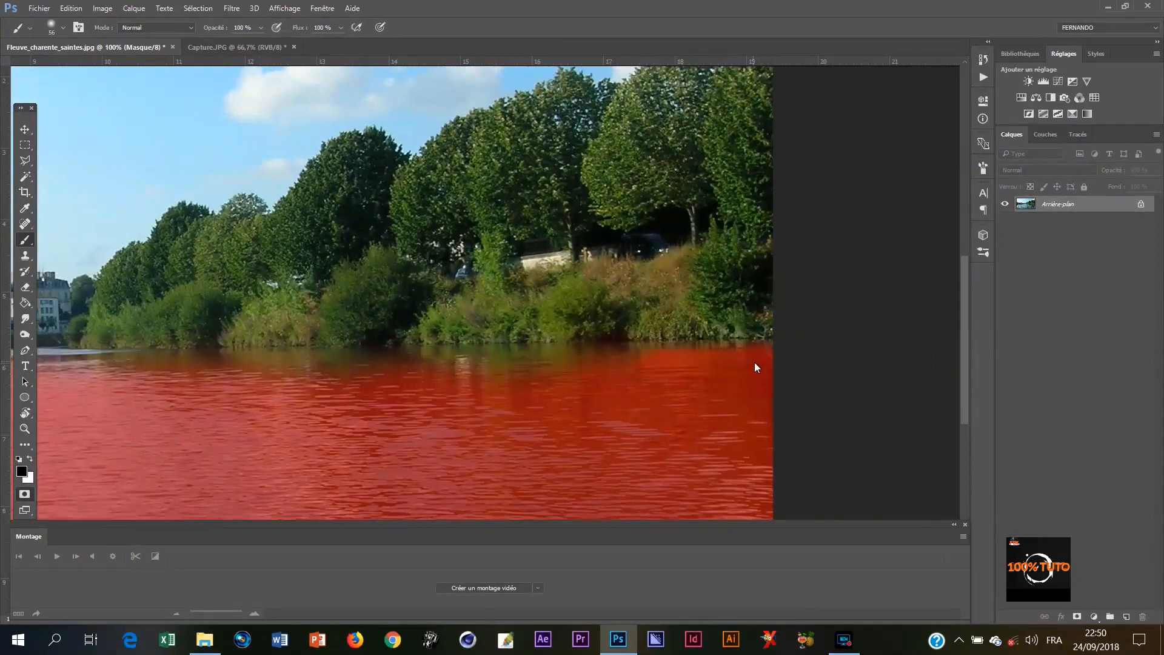
{"action": "left_click_drag", "start_coordinate": [755, 367], "coordinate": [500, 369]}
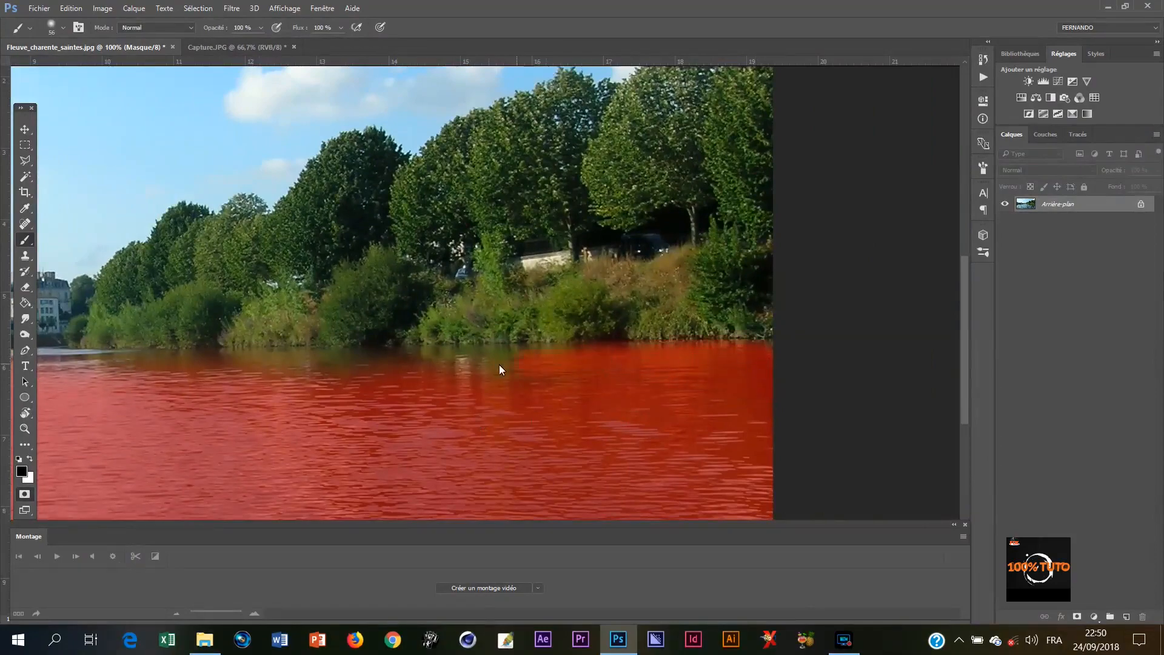
{"action": "scroll", "coordinate": [340, 453], "scroll_direction": "left", "scroll_amount": 5}
{"action": "scroll", "coordinate": [341, 454], "scroll_direction": "up", "scroll_amount": 1}
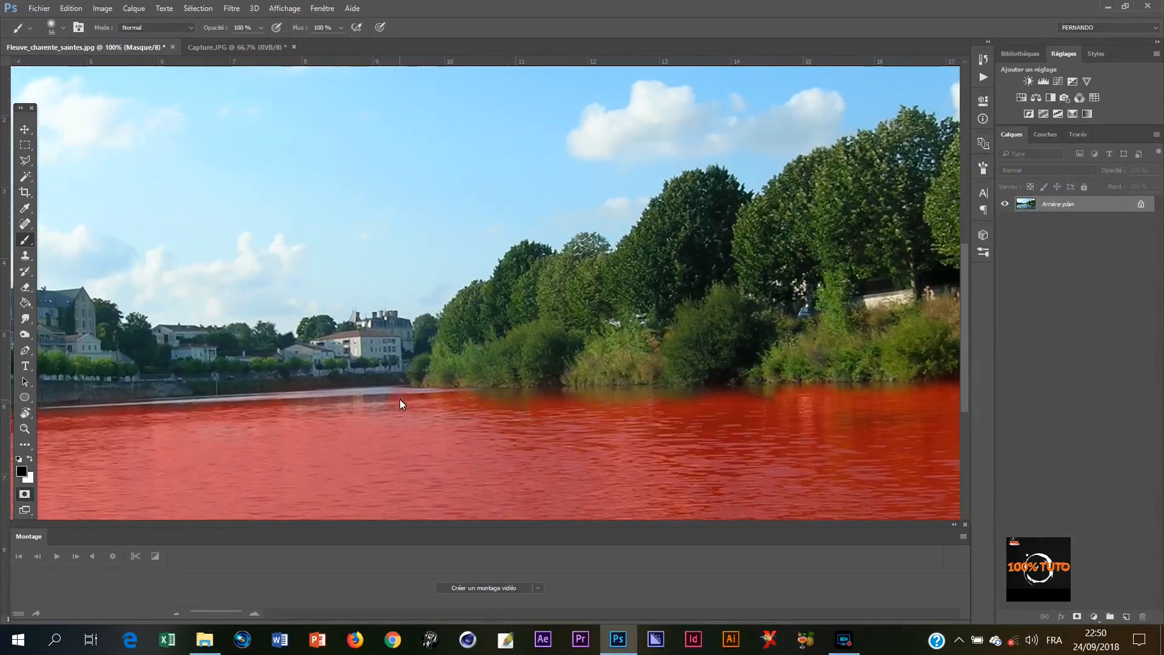
{"action": "key", "text": "ctrl+minus"}
{"action": "key", "text": "ctrl+minus"}
{"action": "key", "text": "ctrl+minus"}
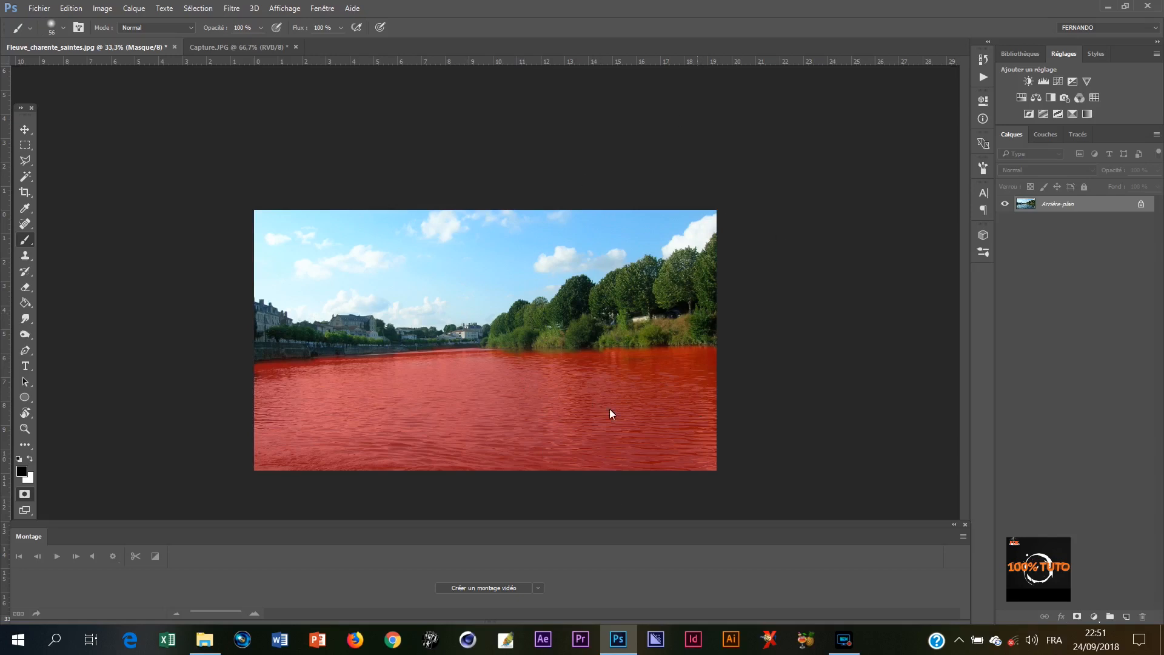
- Turn the quick mask into a selection, invert it to the water, and copy it to a new layer
{"action": "left_click", "coordinate": [24, 494]}
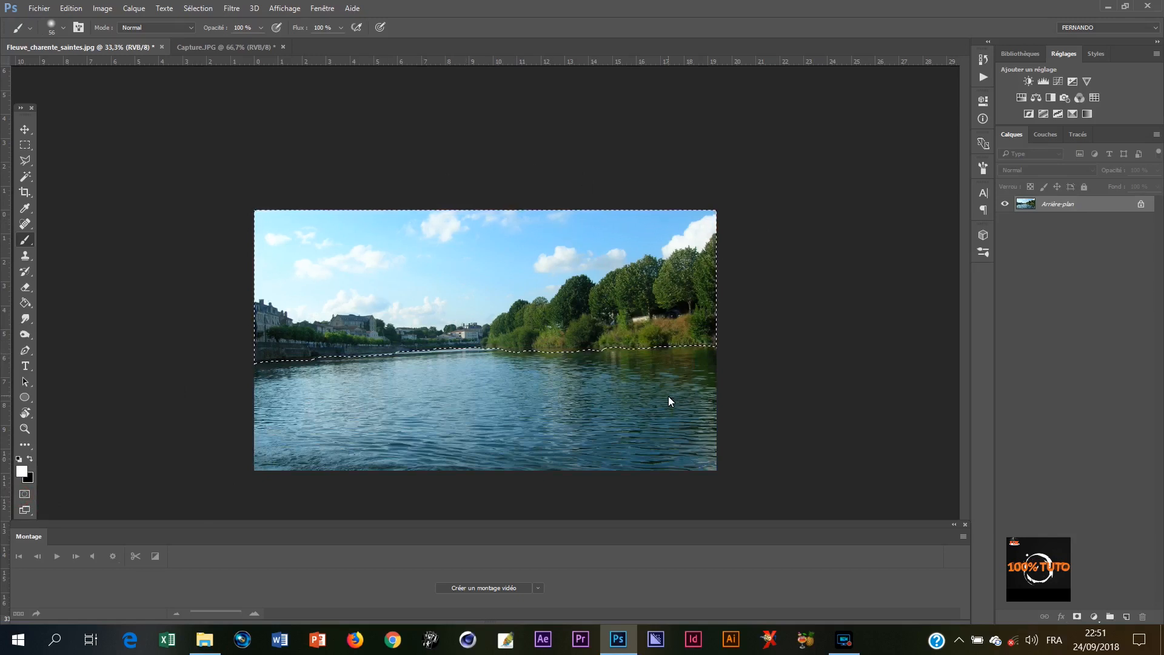
{"action": "key", "text": "ctrl+shift+i"}
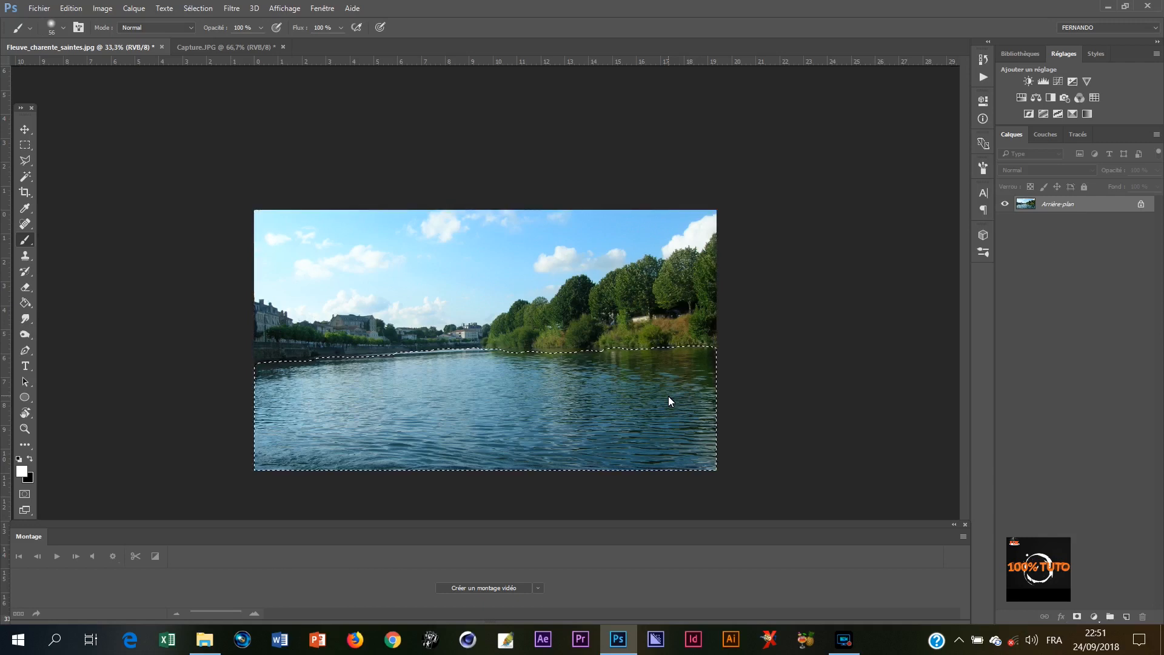
{"action": "key", "text": "ctrl+j"}
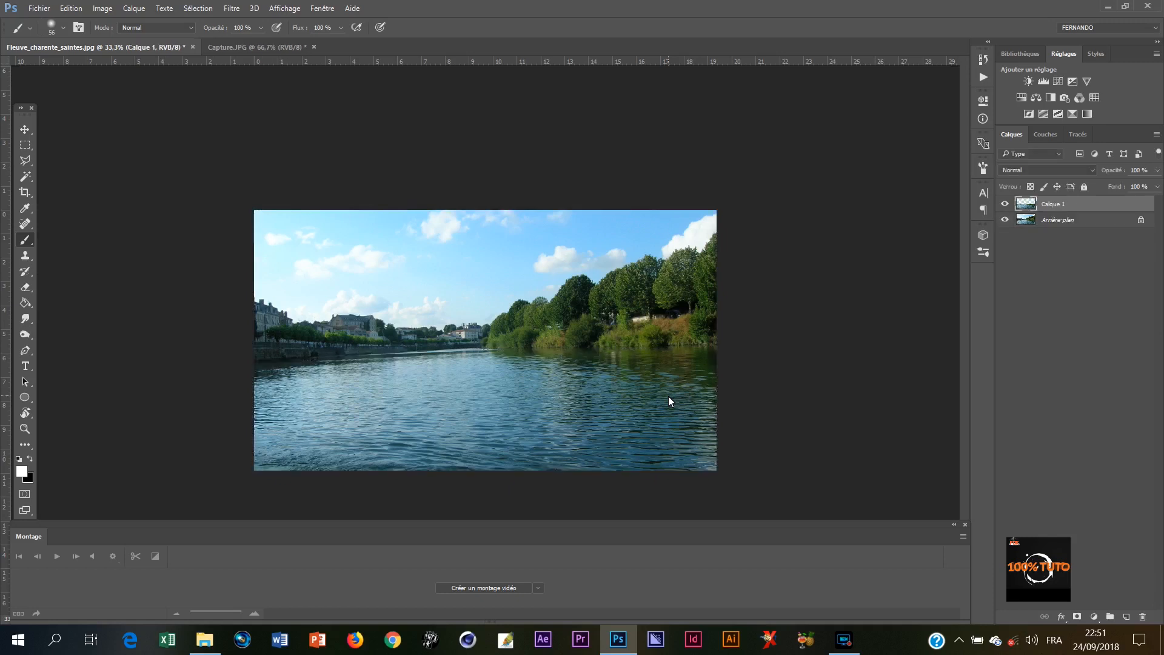
- Check the isolated water on Calque 1 by hiding and showing the background layer
{"action": "left_click", "coordinate": [1005, 220]}
{"action": "left_click", "coordinate": [1005, 220]}
{"action": "left_click", "coordinate": [1005, 220]}
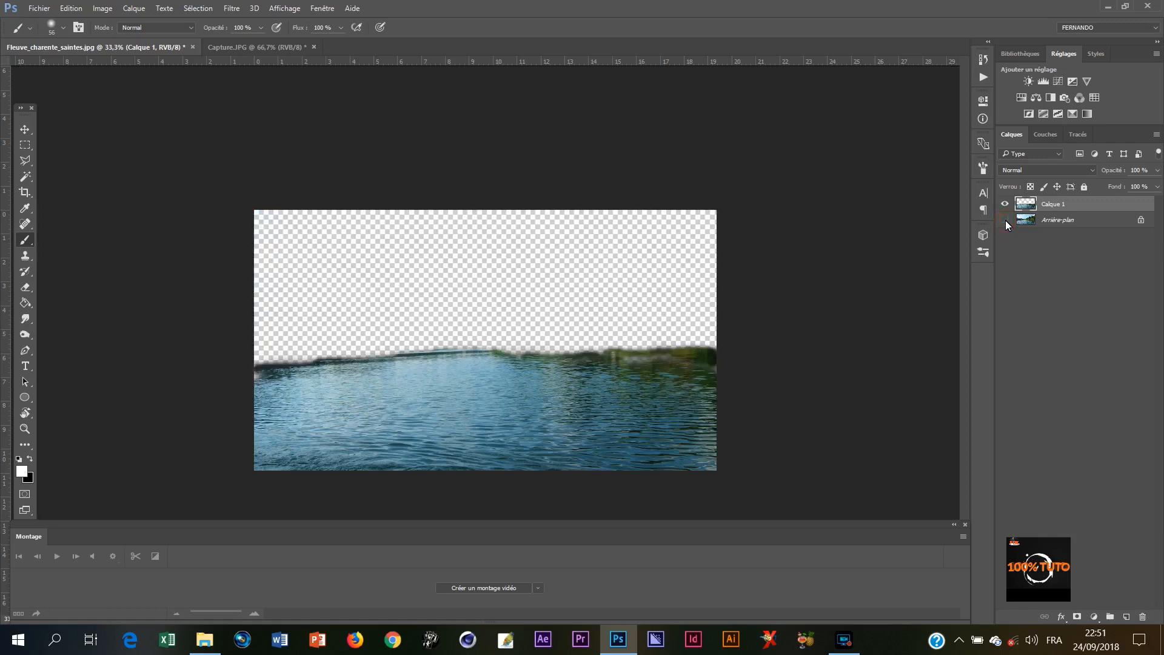
{"action": "left_click", "coordinate": [1005, 220]}
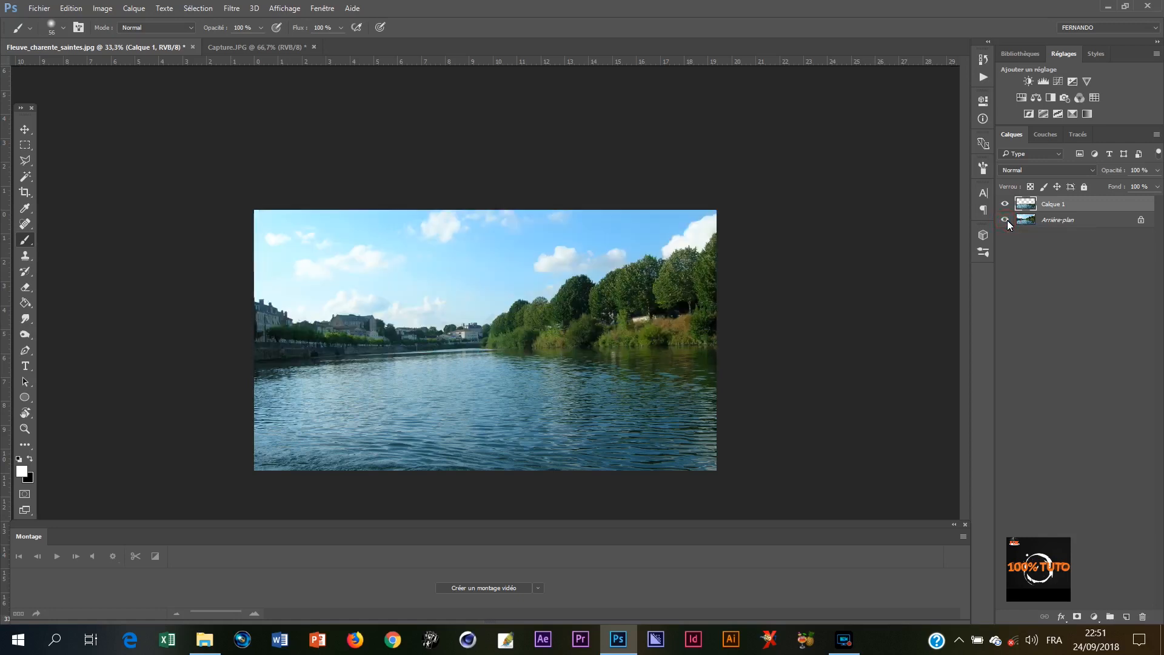
- Unlock the background layer and create a video timeline from the two layers
{"action": "left_click", "coordinate": [1125, 224]}
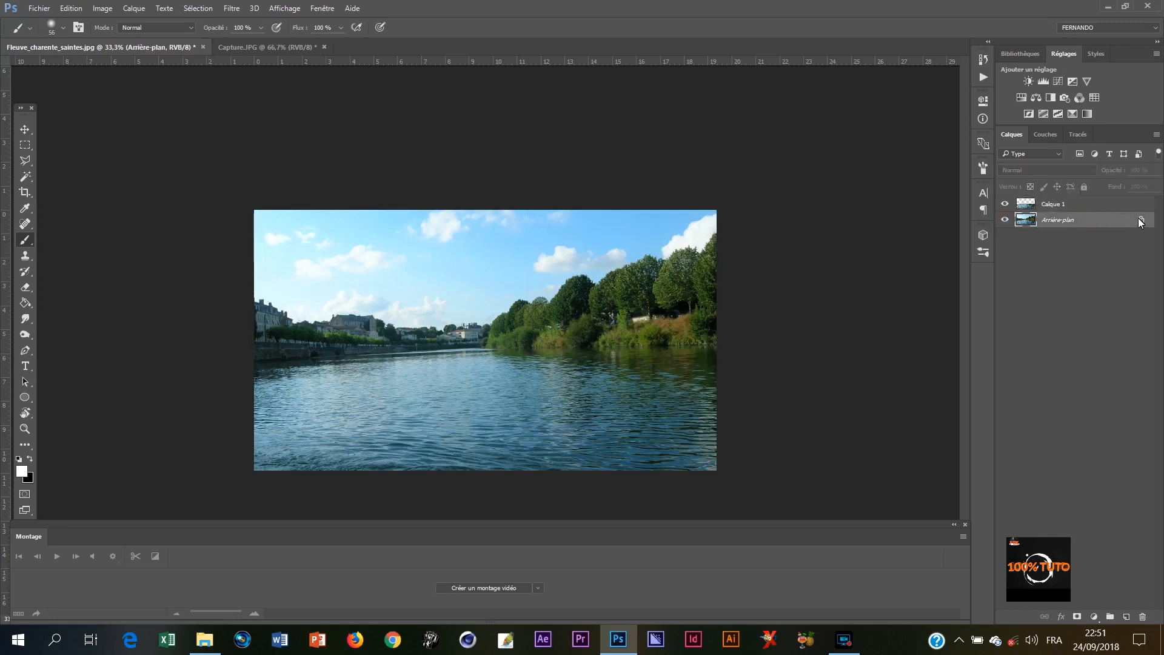
{"action": "left_click", "coordinate": [1142, 221]}
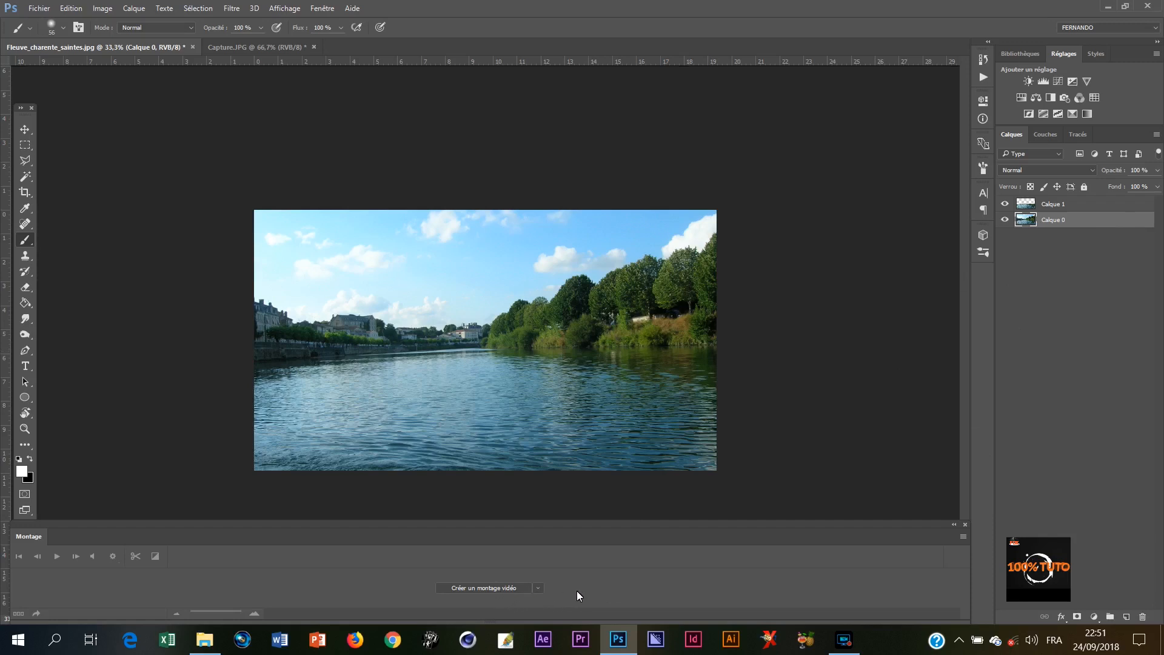
{"action": "left_click", "coordinate": [323, 8]}
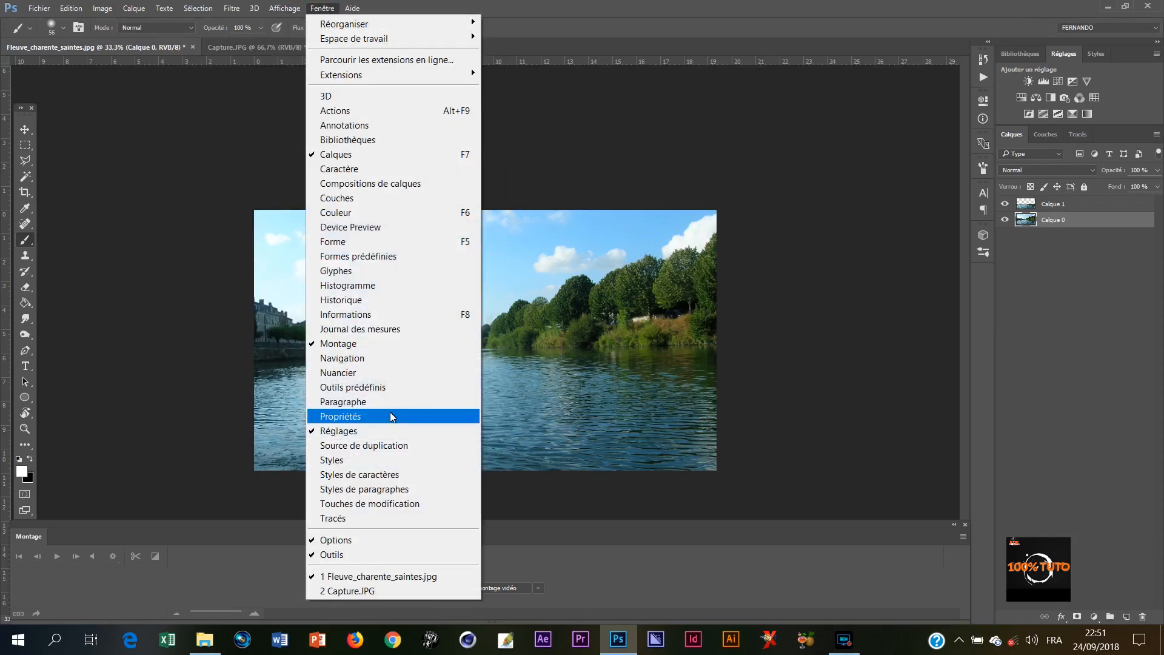
{"action": "left_click", "coordinate": [538, 587]}
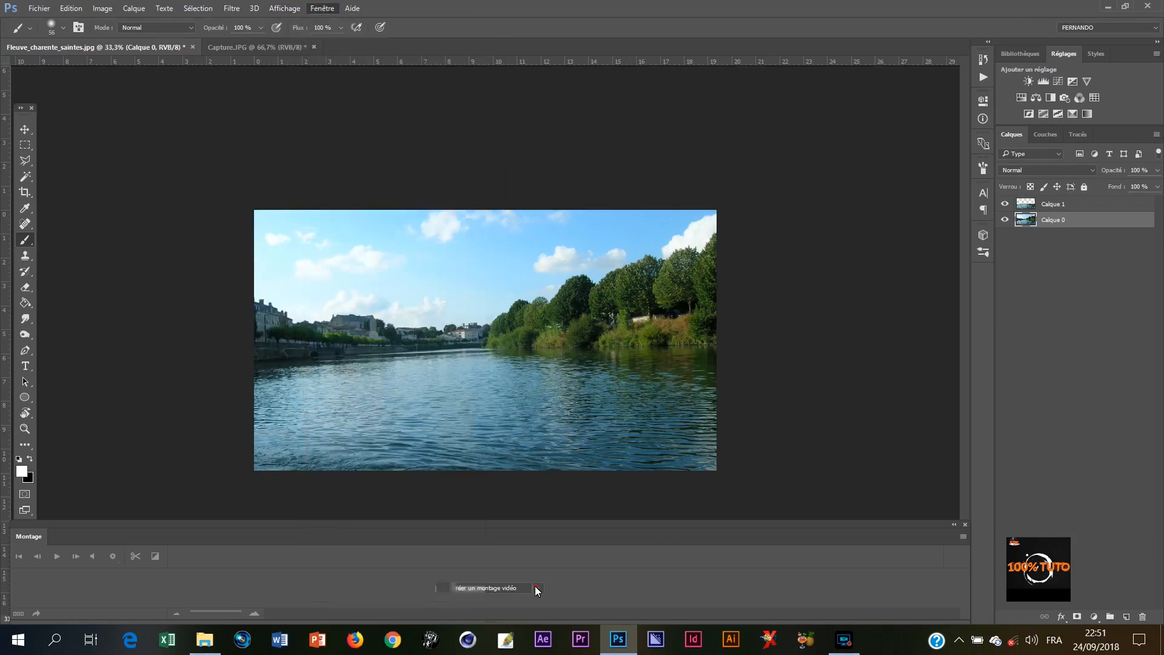
{"action": "left_click", "coordinate": [483, 564]}
{"action": "left_click", "coordinate": [507, 588]}
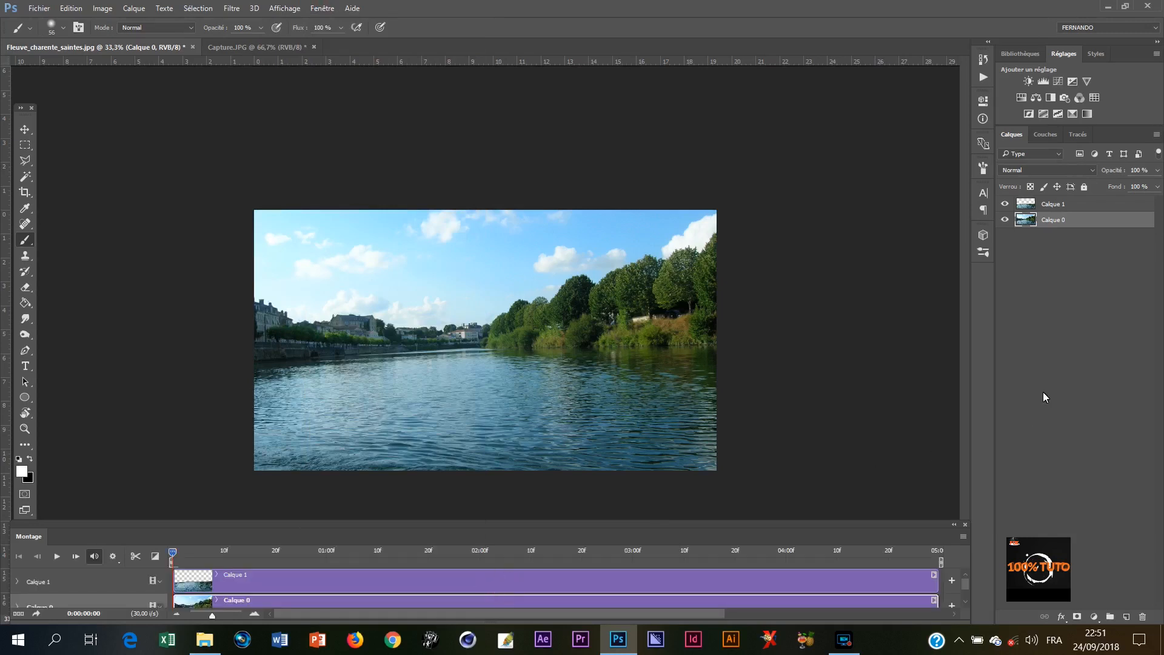
- Shorten the Calque 1 and Calque 0 clips in the timeline to about 1 second 10 frames each
{"action": "mouse_move", "coordinate": [965, 580]}
{"action": "left_mouse_down"}
{"action": "mouse_move", "coordinate": [963, 592]}
{"action": "mouse_move", "coordinate": [970, 579]}
{"action": "left_mouse_up"}
{"action": "left_click_drag", "start_coordinate": [965, 584], "coordinate": [967, 583]}
{"action": "left_click_drag", "start_coordinate": [937, 581], "coordinate": [381, 573]}
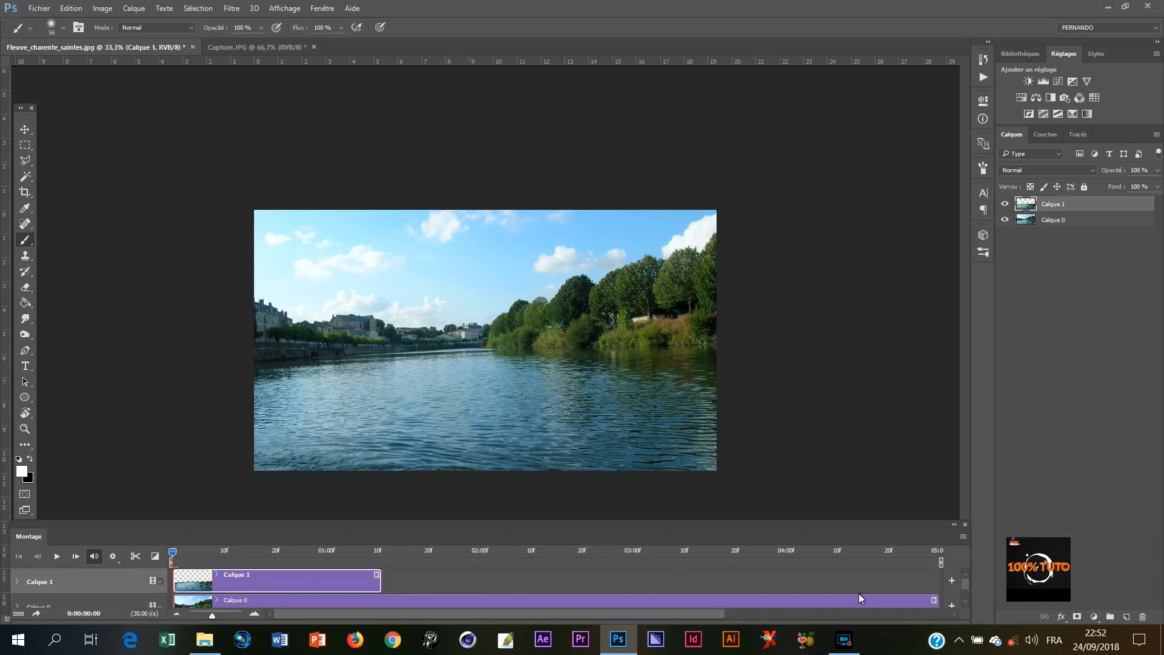
{"action": "left_click", "coordinate": [967, 588]}
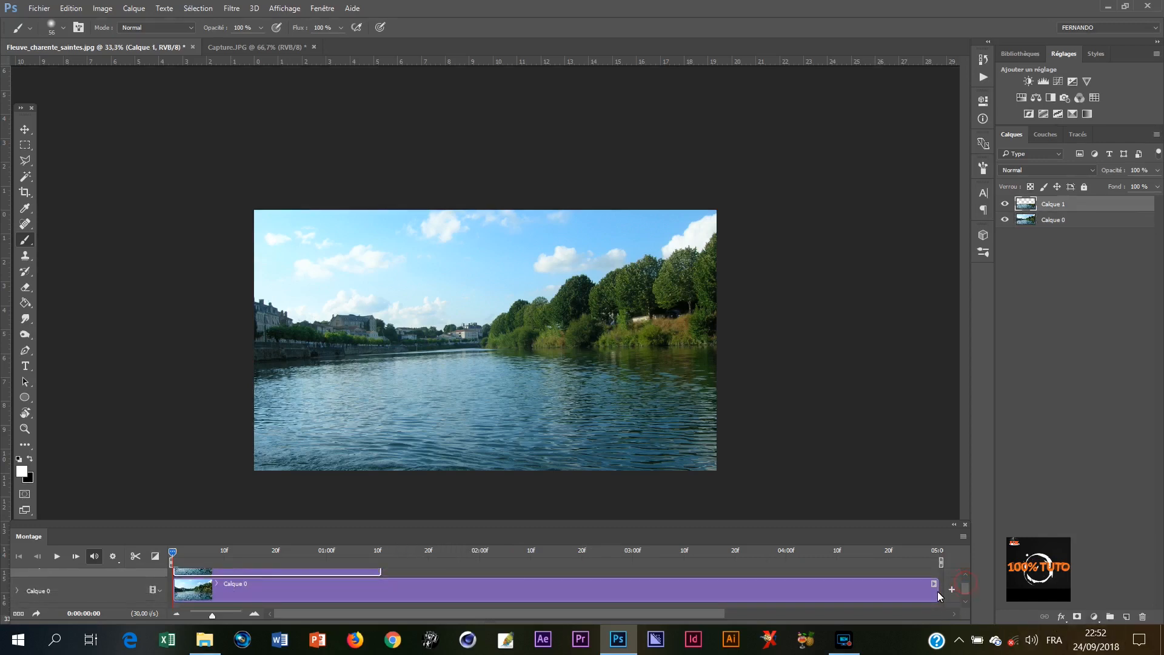
{"action": "left_click", "coordinate": [937, 590]}
{"action": "left_click_drag", "start_coordinate": [936, 588], "coordinate": [385, 592]}
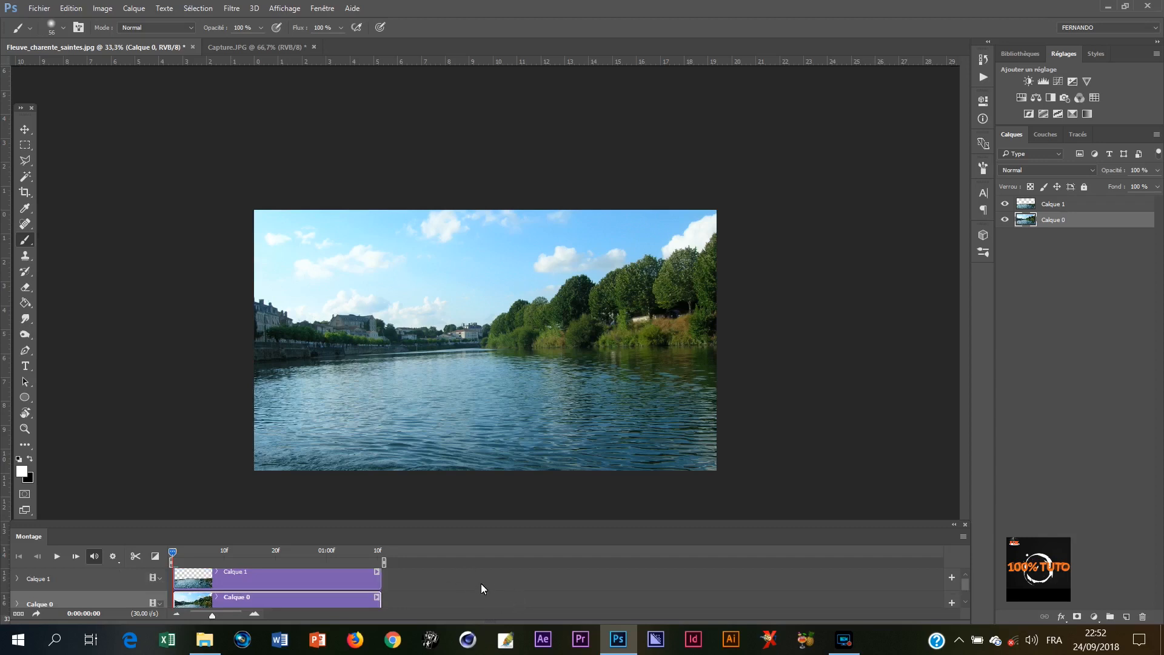
{"action": "scroll", "coordinate": [534, 587], "scroll_direction": "down", "scroll_amount": 1}
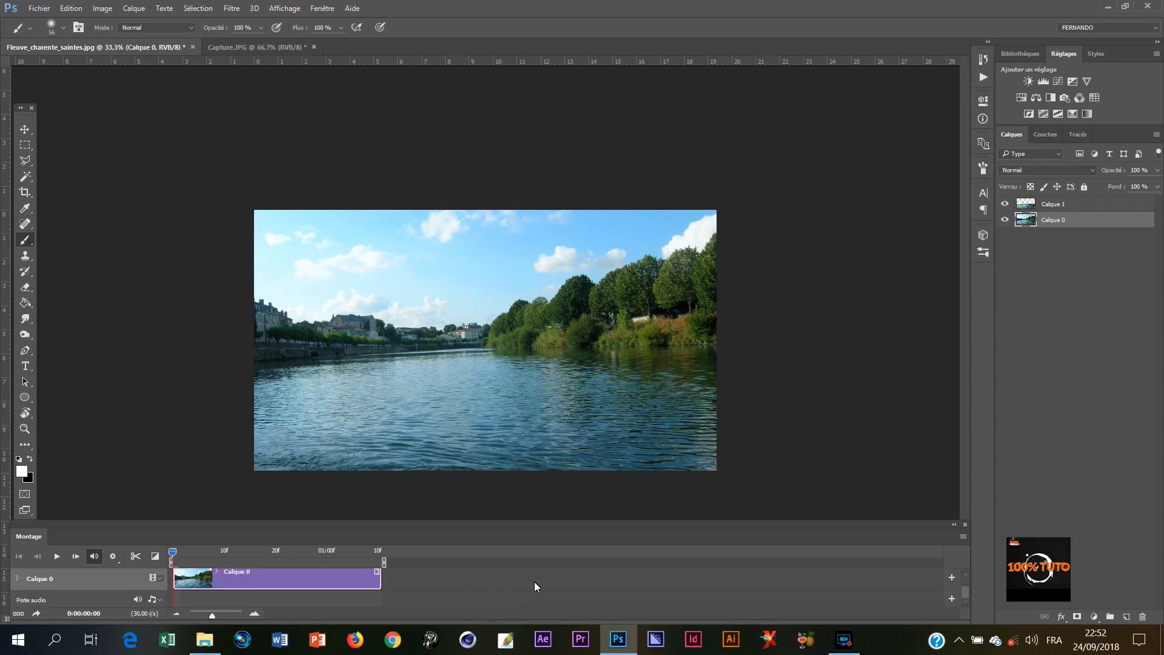
{"action": "scroll", "coordinate": [539, 586], "scroll_direction": "up", "scroll_amount": 1}
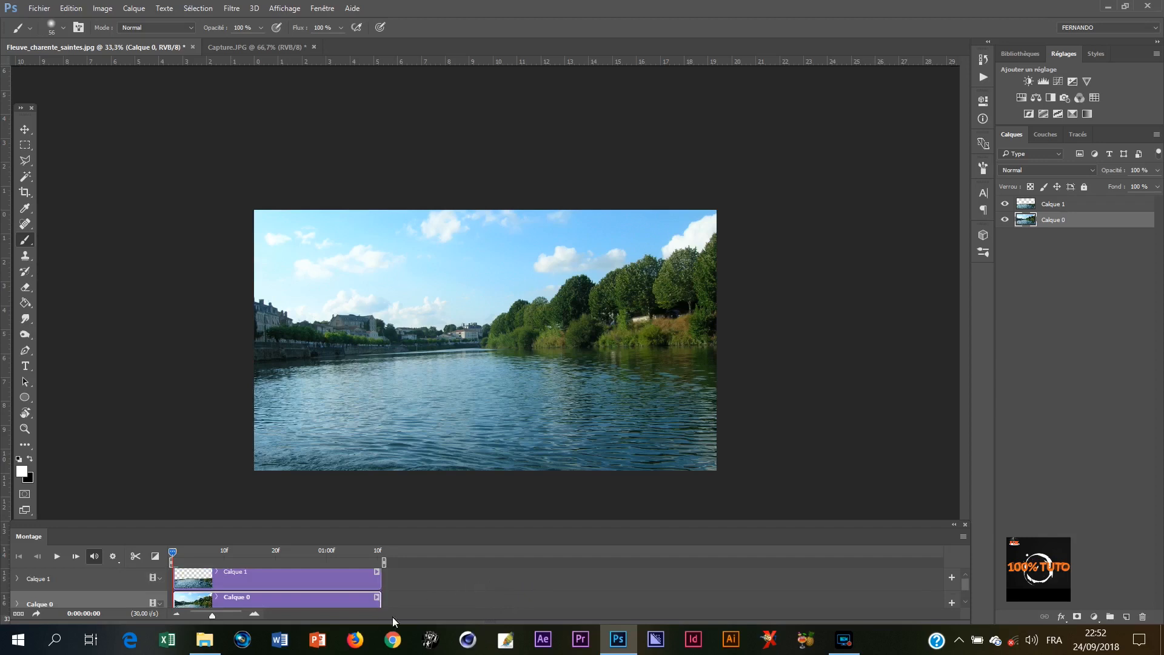
- Select the Calque 1 layer that holds the isolated water
{"action": "left_click", "coordinate": [1080, 205]}
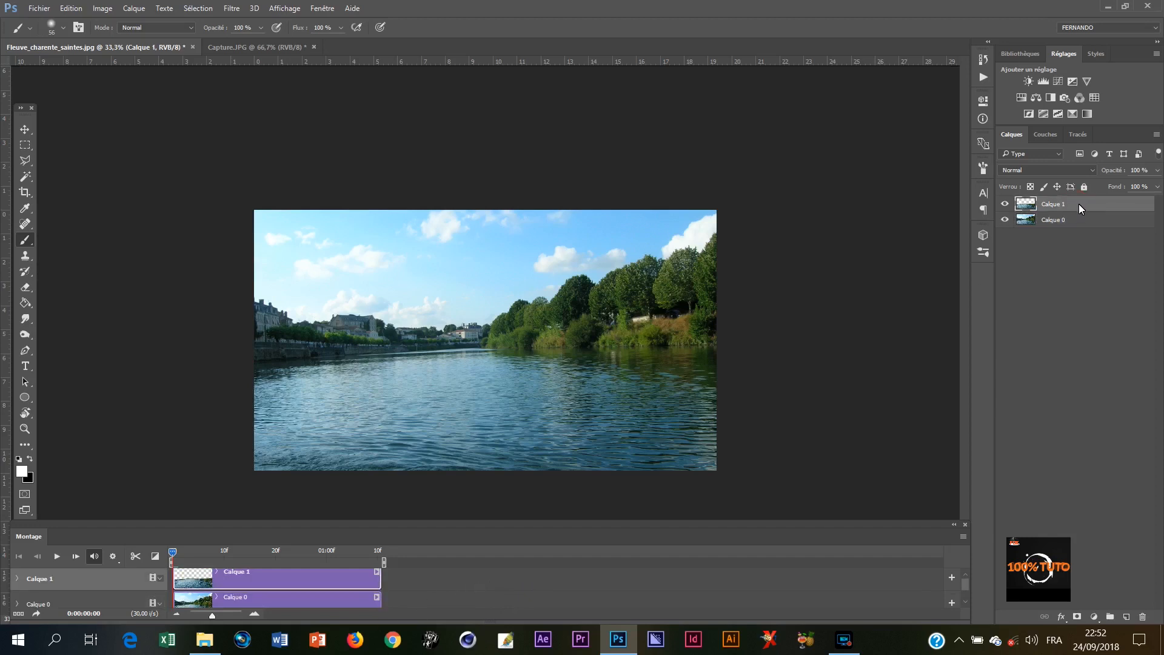
{"action": "right_click", "coordinate": [1078, 205]}
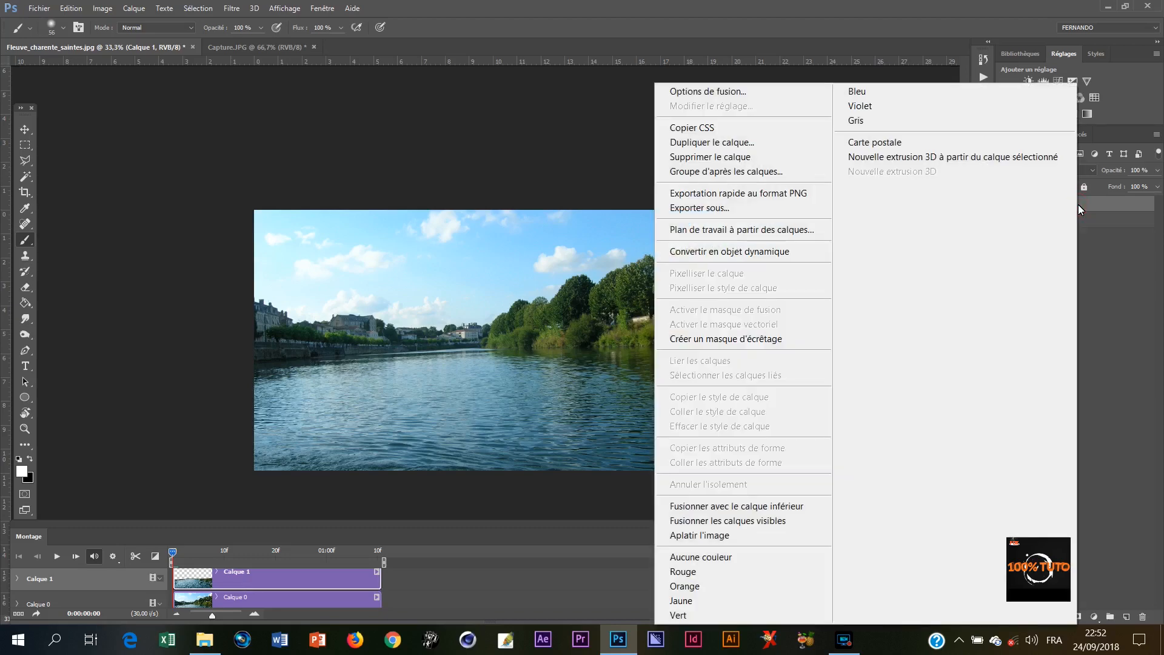
{"action": "left_click", "coordinate": [1113, 289]}
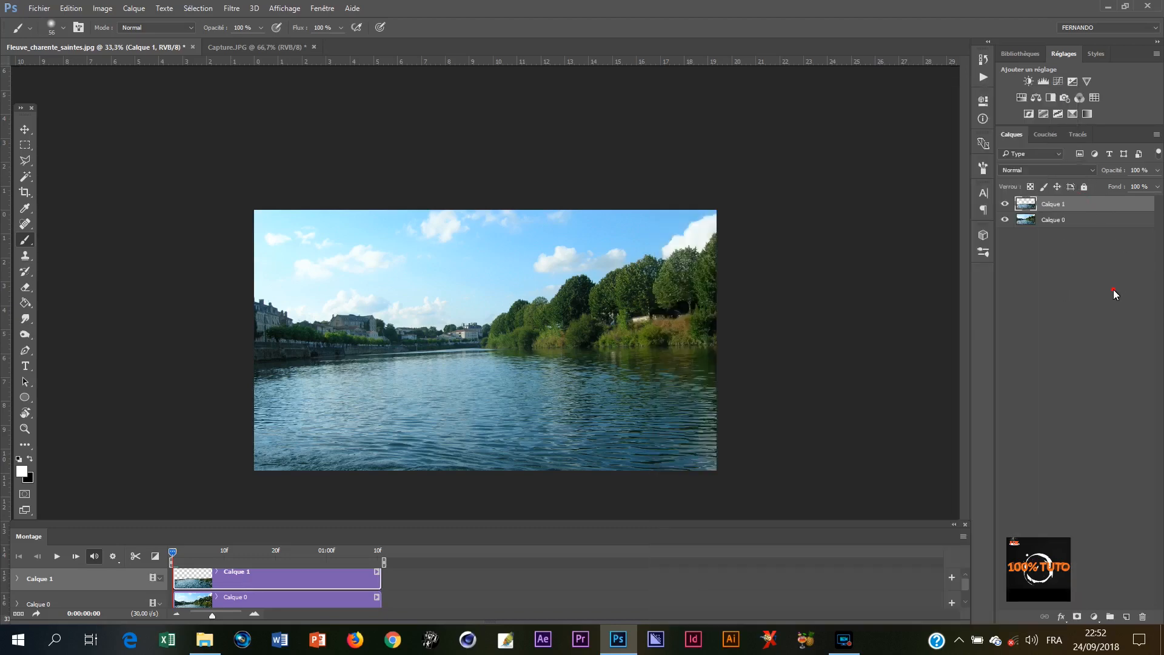
- Convert Calque 1 to a smart object and set a Transformation keyframe at the start of its timeline clip
{"action": "right_click", "coordinate": [1097, 204]}
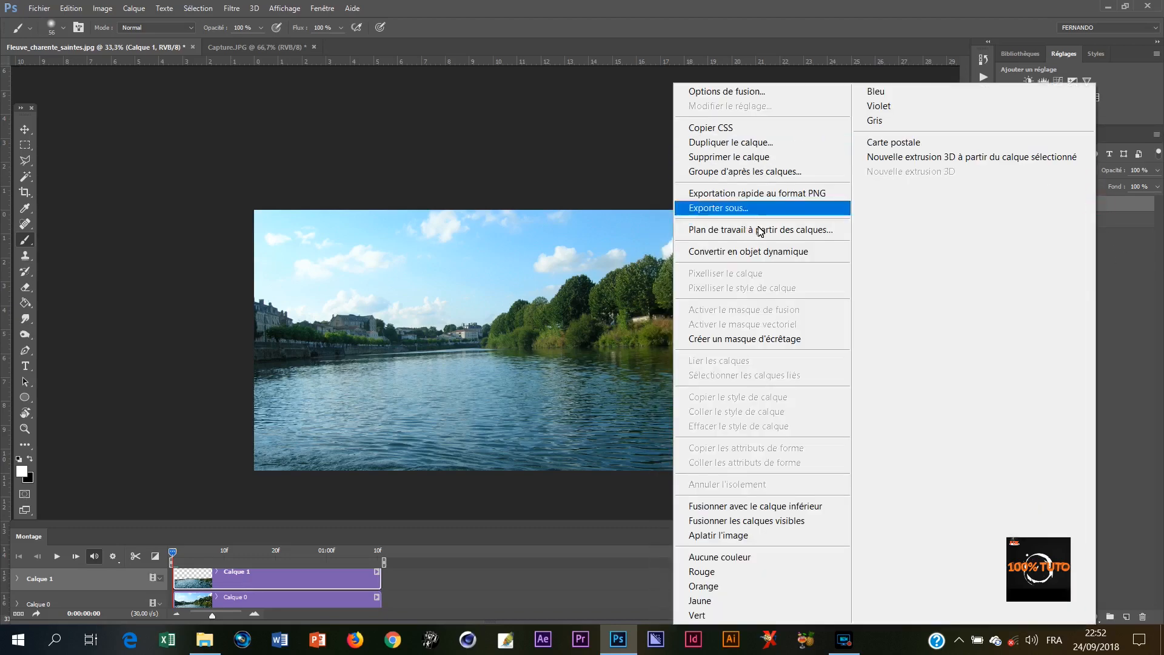
{"action": "left_click", "coordinate": [769, 252]}
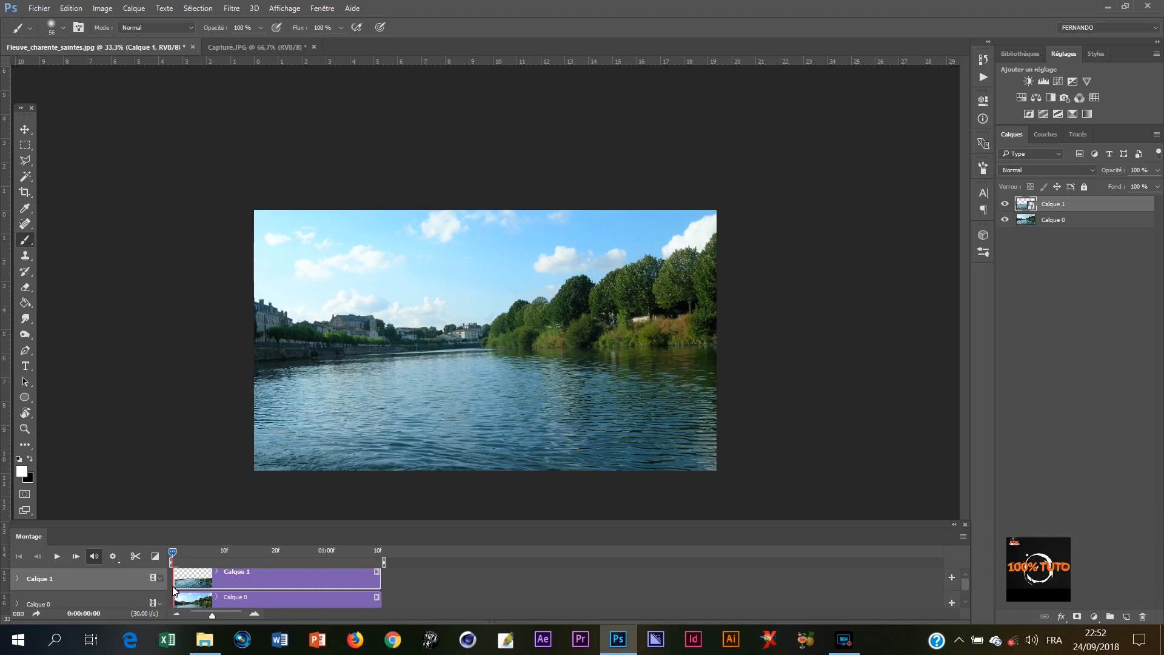
{"action": "left_click", "coordinate": [17, 578]}
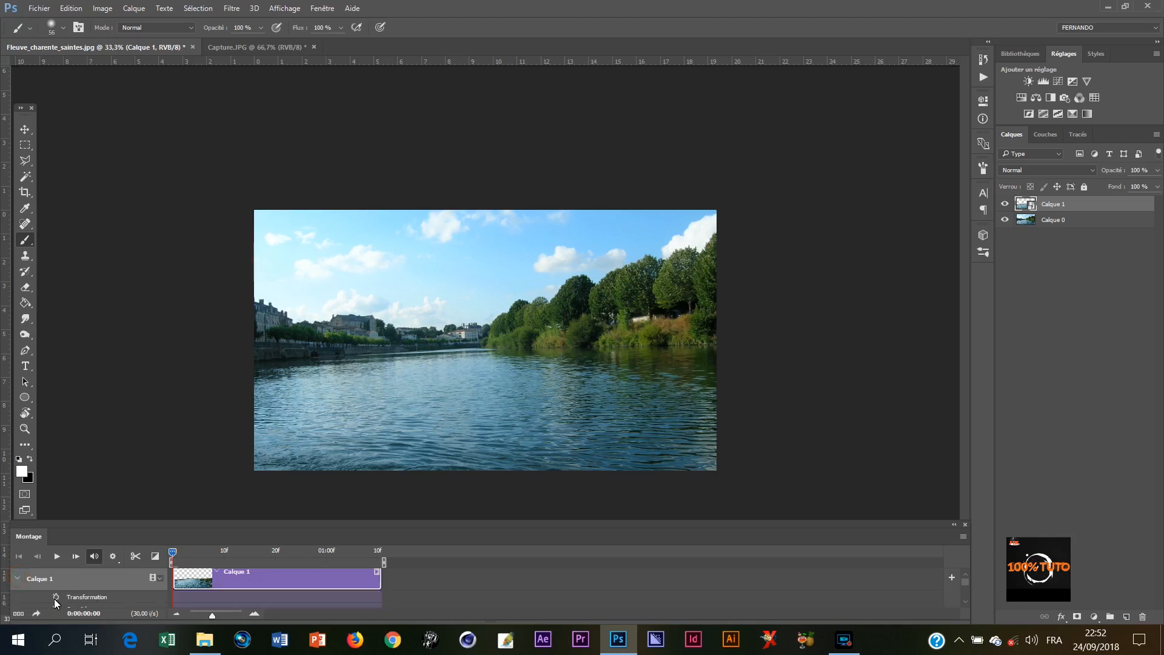
{"action": "left_click", "coordinate": [56, 597]}
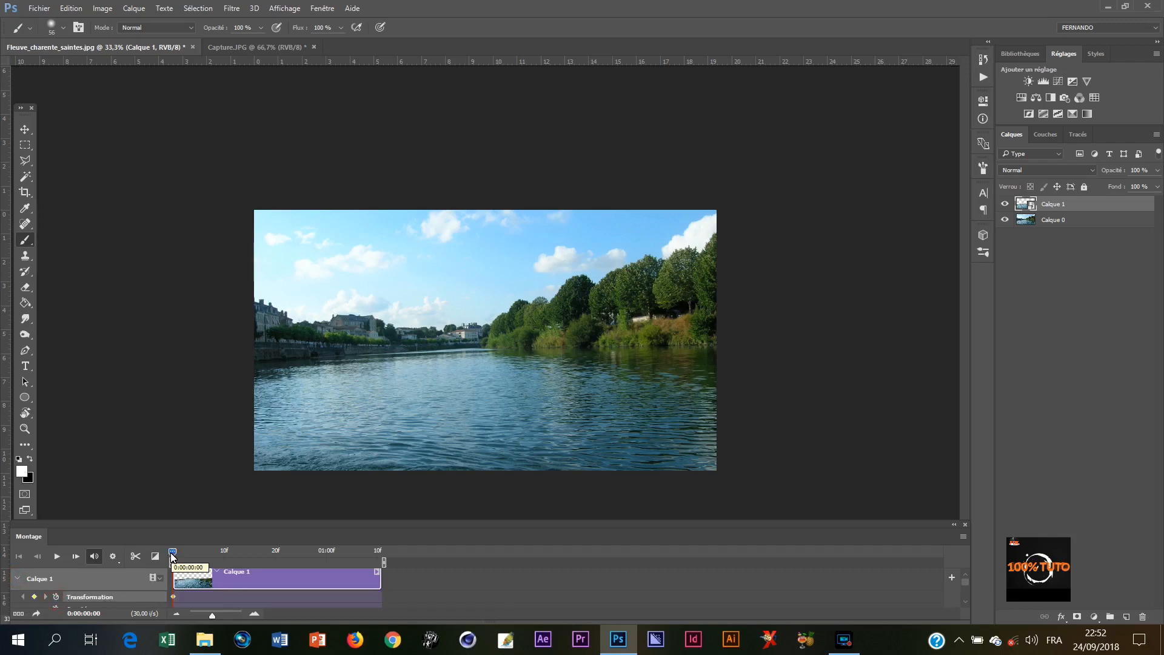
- At 0:00:01:07, transform the Calque 1 water to about 157% width and 475% height, and move the new keyframe to the clip's end
{"action": "left_click_drag", "start_coordinate": [173, 552], "coordinate": [177, 552]}
{"action": "key", "text": "ctrl+t"}
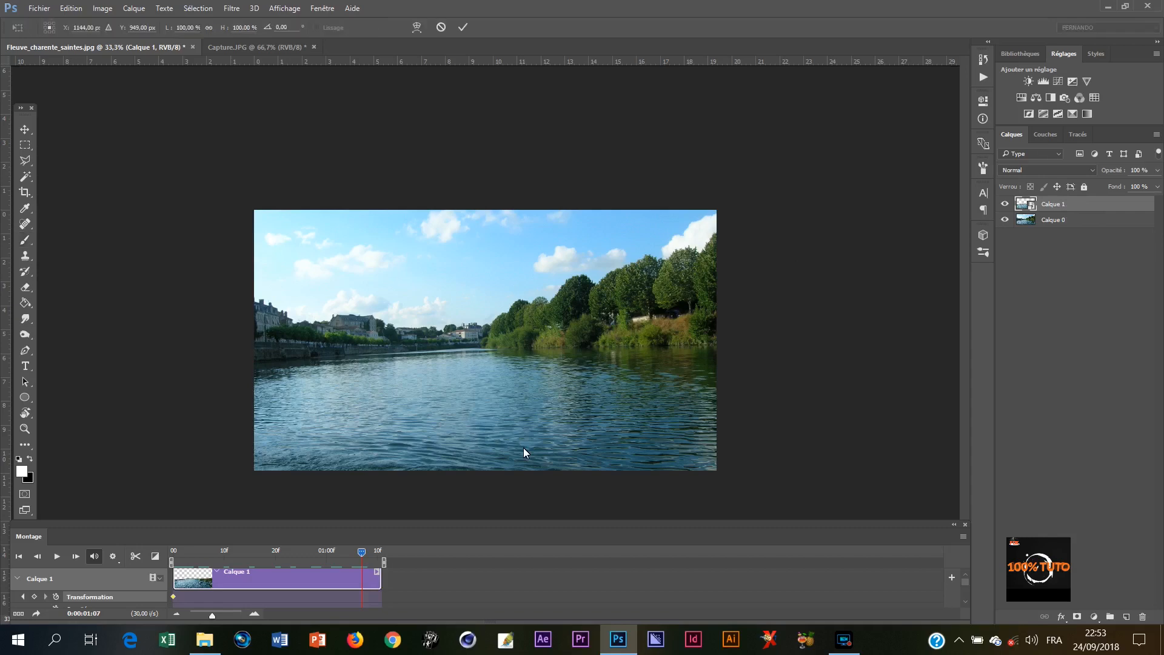
{"action": "left_click_drag", "start_coordinate": [717, 469], "coordinate": [755, 496]}
{"action": "key", "text": "ctrl+minus"}
{"action": "key", "text": "ctrl+minus"}
{"action": "left_click_drag", "start_coordinate": [369, 417], "coordinate": [319, 452]}
{"action": "left_click_drag", "start_coordinate": [620, 454], "coordinate": [649, 477]}
{"action": "left_click_drag", "start_coordinate": [319, 477], "coordinate": [285, 491]}
{"action": "left_click_drag", "start_coordinate": [468, 493], "coordinate": [468, 516]}
{"action": "left_click_drag", "start_coordinate": [470, 383], "coordinate": [466, 375]}
{"action": "key", "text": "ctrl+minus"}
{"action": "key", "text": "ctrl+minus"}
{"action": "left_click_drag", "start_coordinate": [476, 424], "coordinate": [480, 497]}
{"action": "key", "text": "ctrl+plus"}
{"action": "key", "text": "ctrl+plus"}
{"action": "left_click_drag", "start_coordinate": [508, 379], "coordinate": [479, 382]}
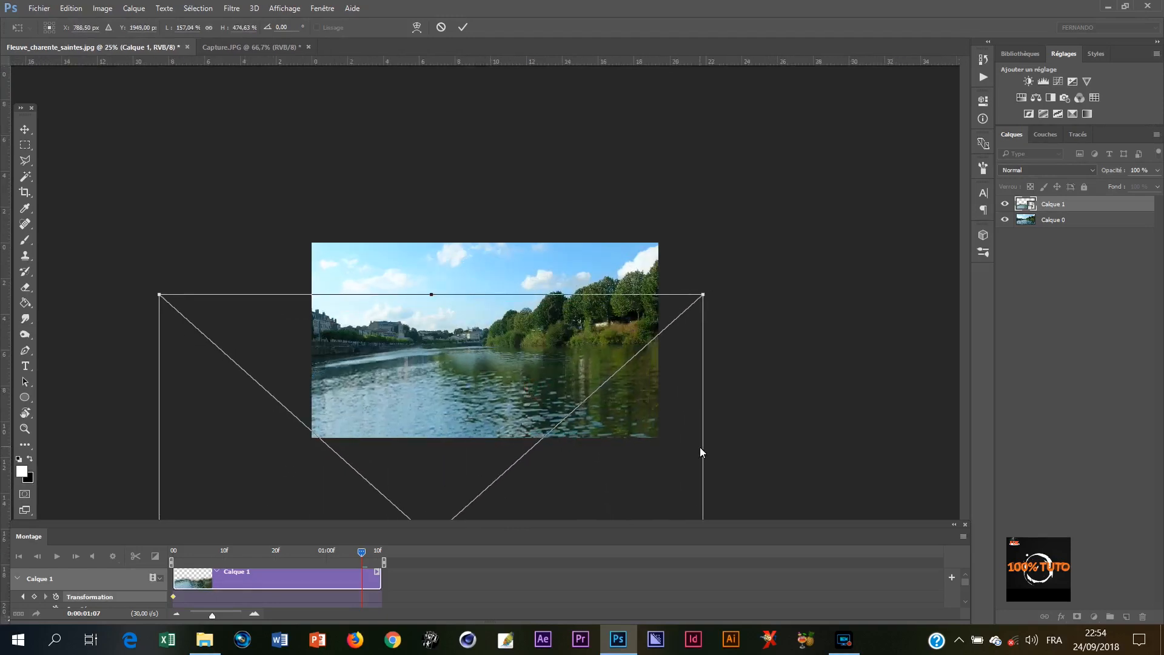
{"action": "key", "text": "Return"}
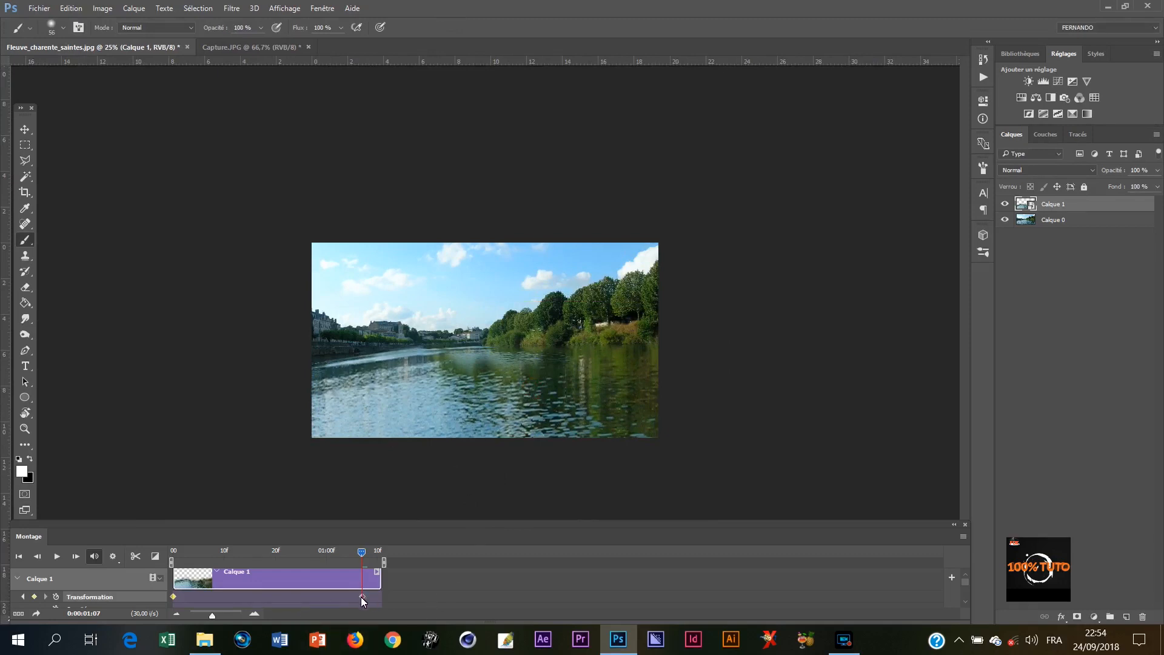
{"action": "left_click_drag", "start_coordinate": [361, 597], "coordinate": [378, 599]}
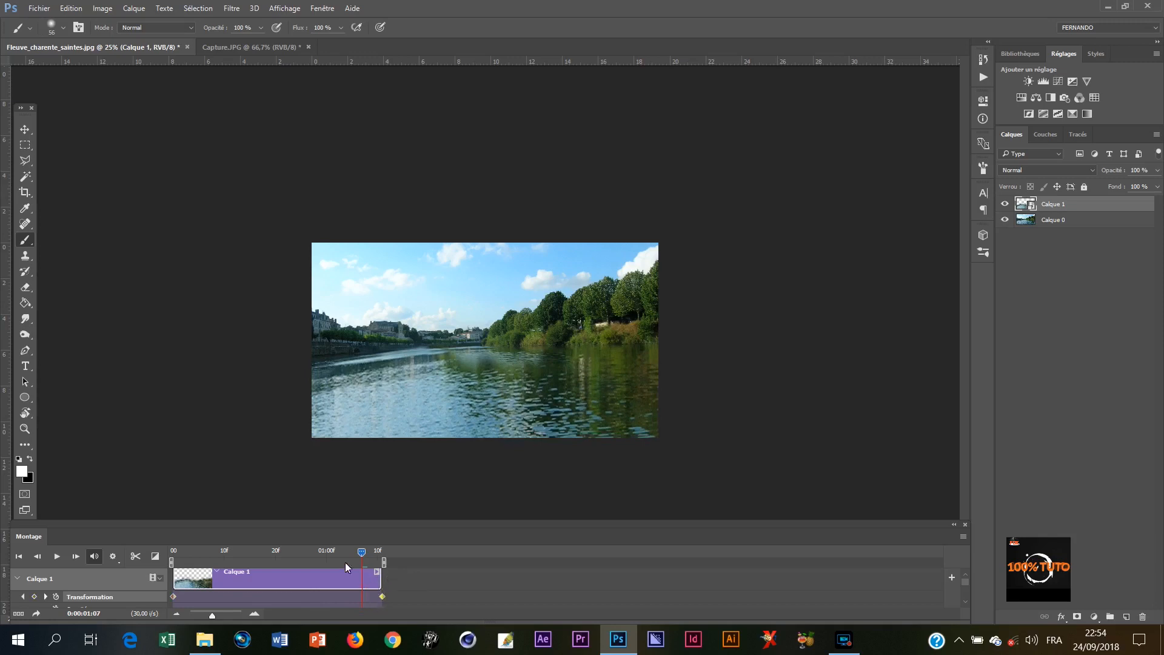
- Play the water animation several times from the start of the timeline to check the movement
{"action": "left_click_drag", "start_coordinate": [361, 552], "coordinate": [144, 576]}
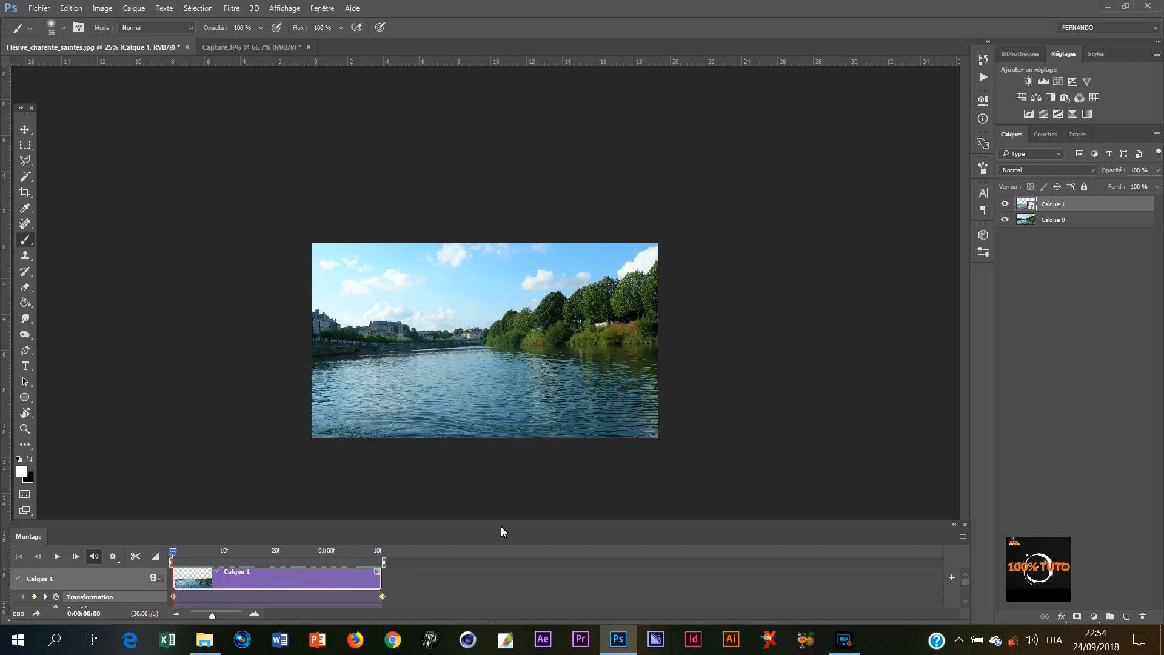
{"action": "key", "text": "space"}
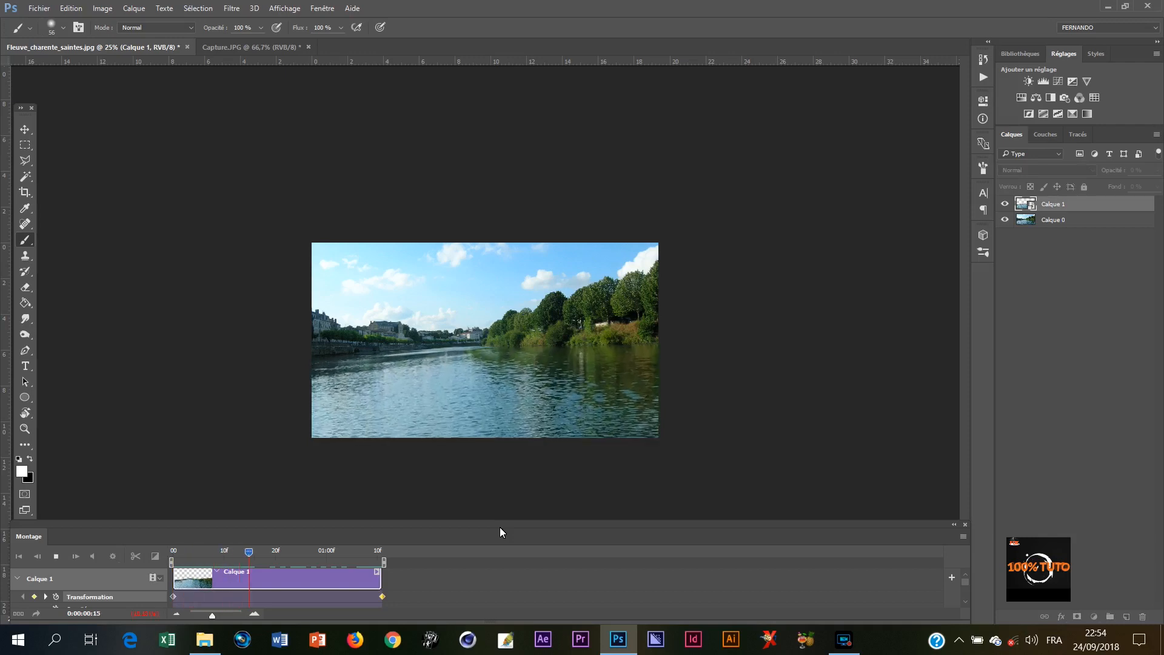
{"action": "key", "text": "space"}
{"action": "key", "text": "space"}
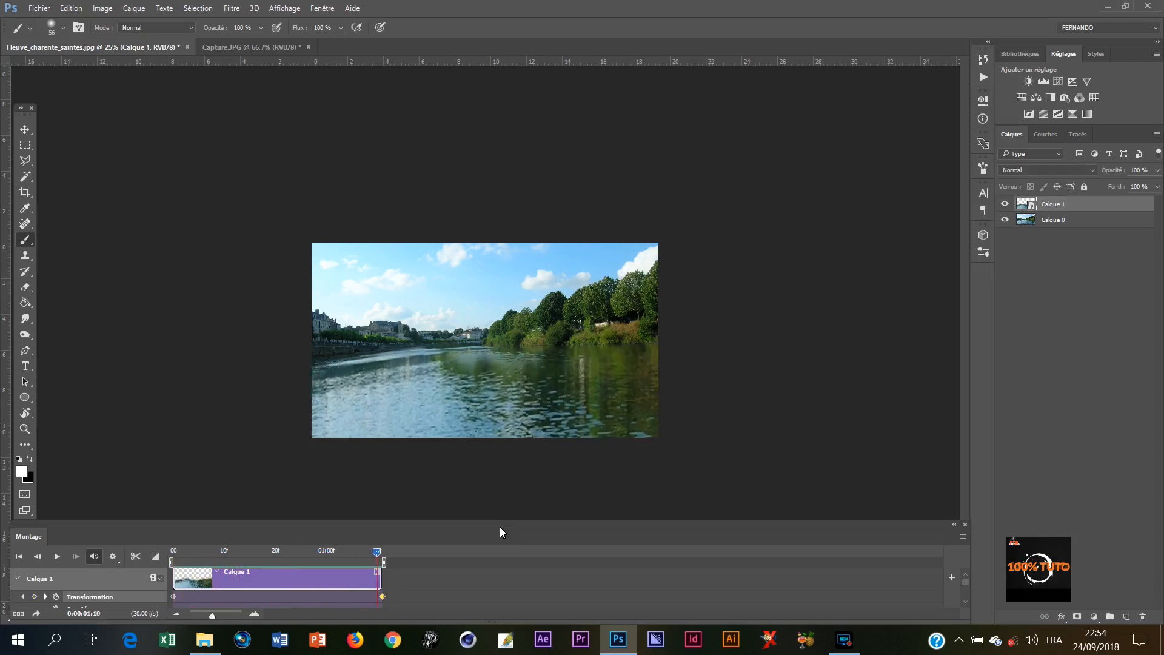
{"action": "key", "text": "space"}
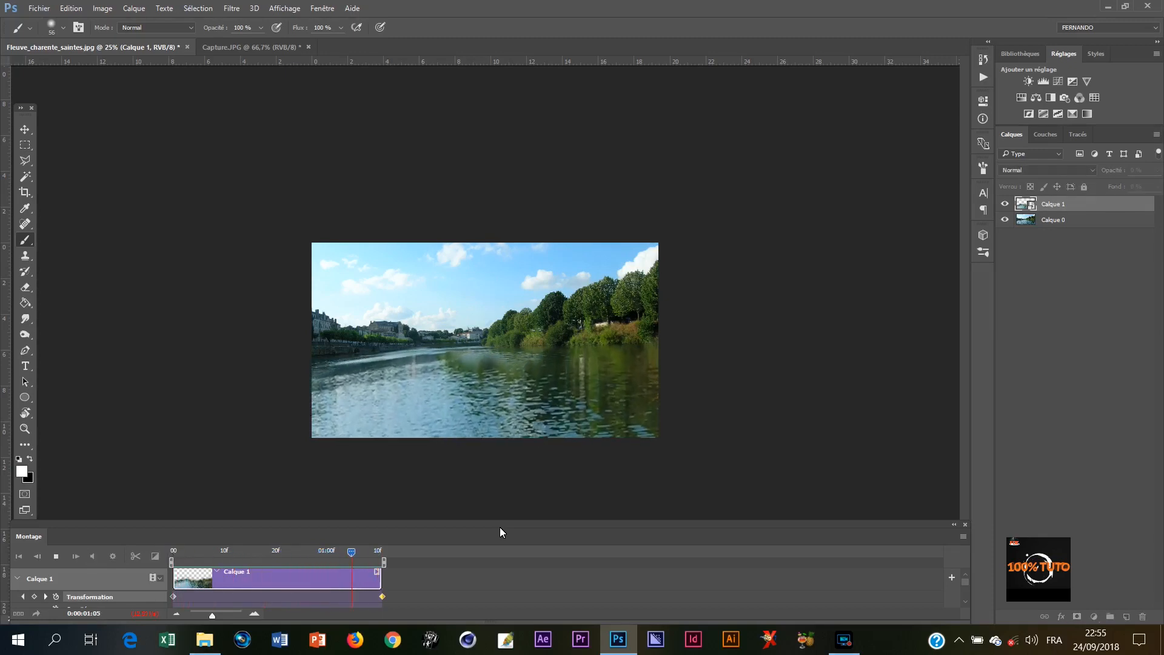
{"action": "key", "text": "space"}
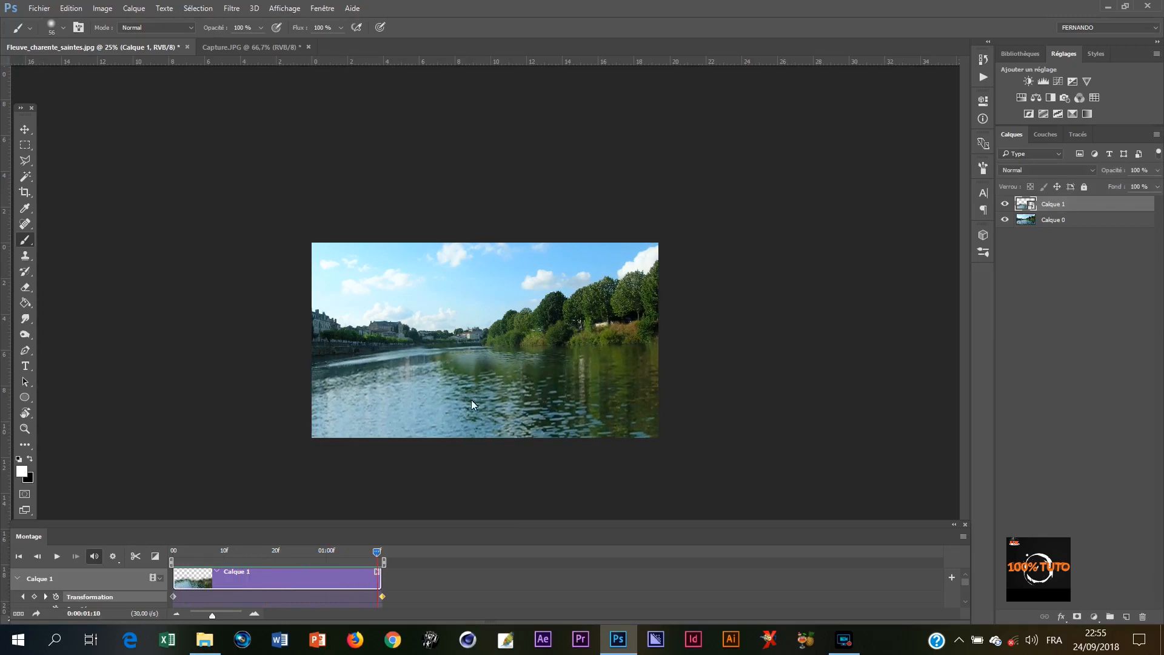
{"action": "key", "text": "space"}
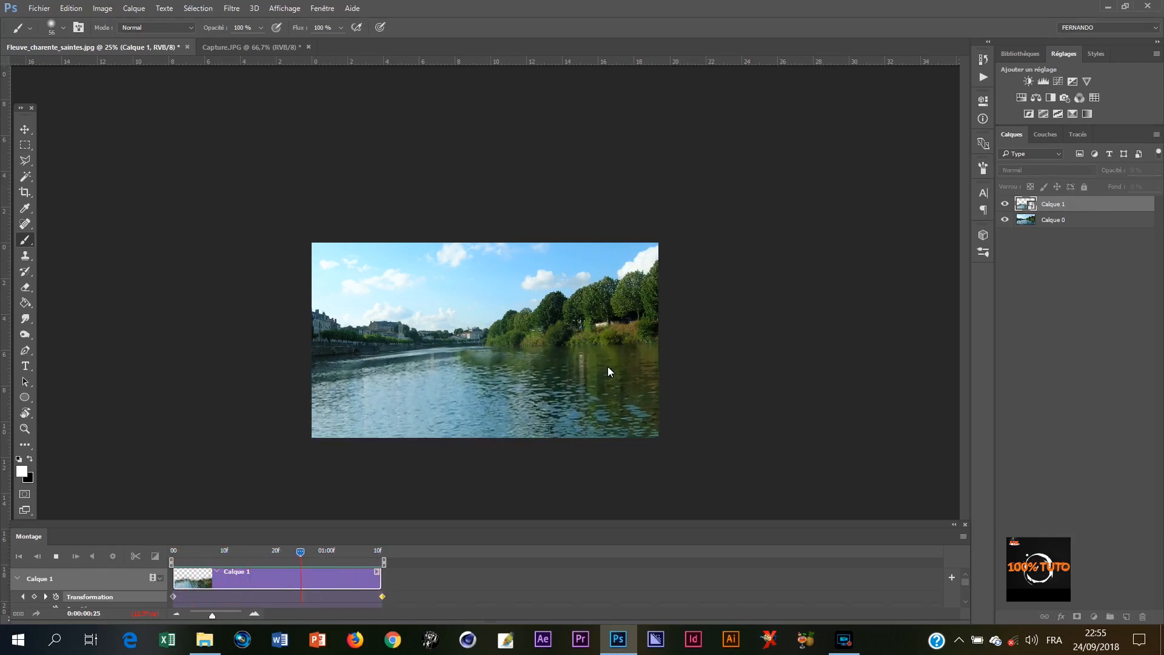
{"action": "key", "text": "space"}
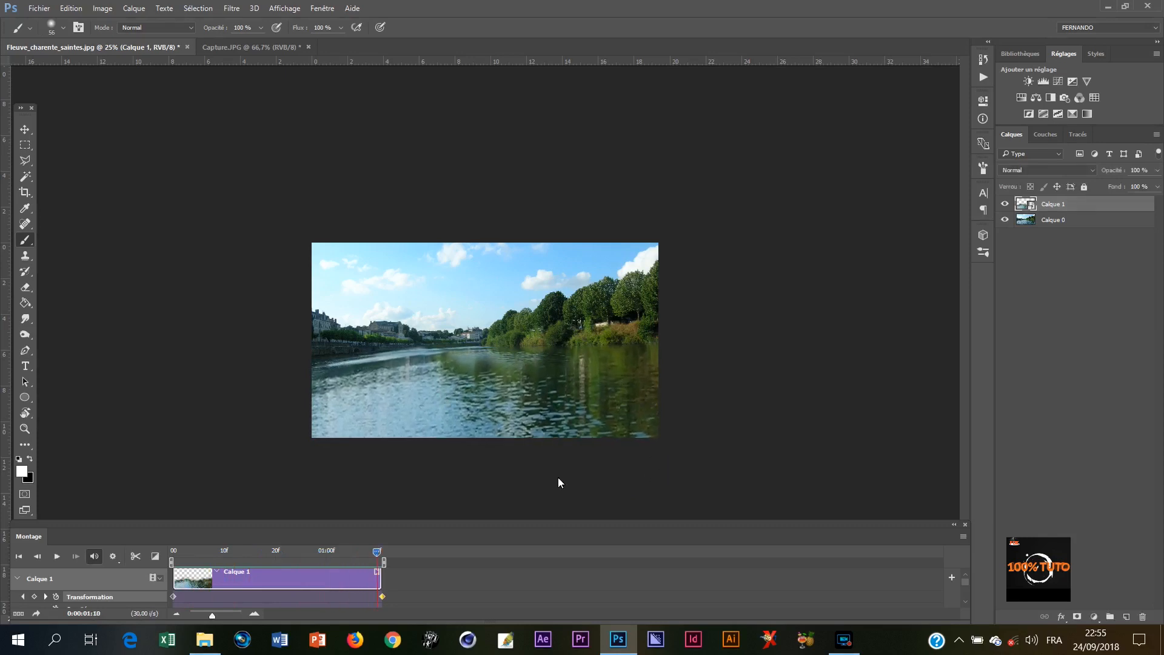
{"action": "key", "text": "space"}
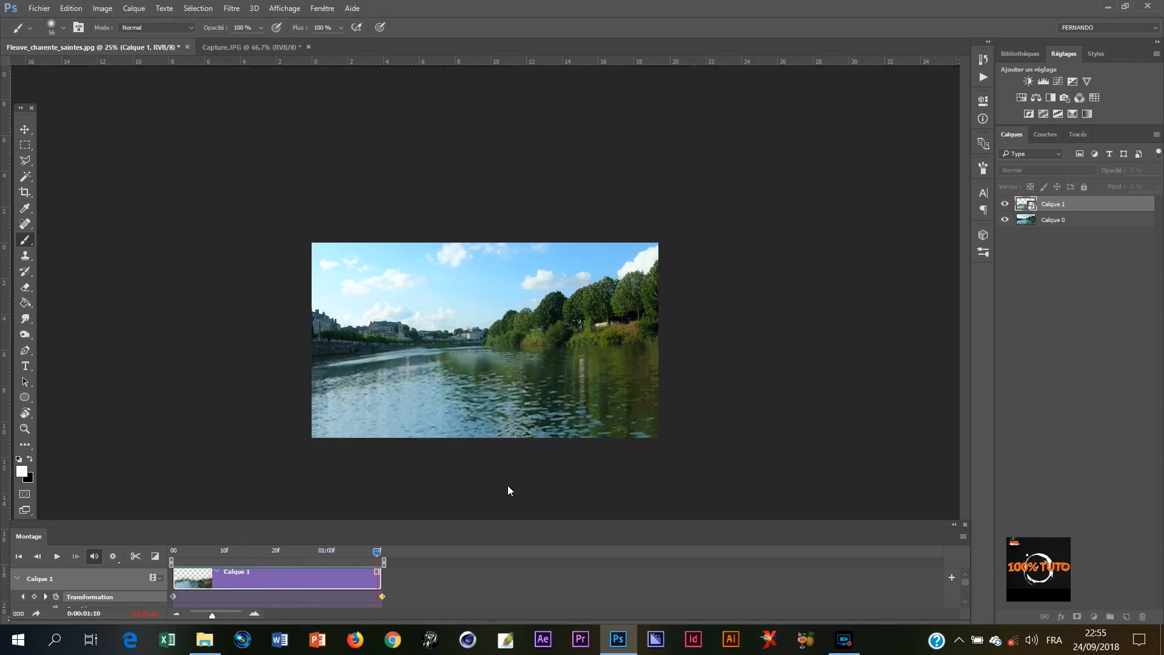
- Open the video render settings and examine the list of available H.264 presets
{"action": "left_click", "coordinate": [36, 613]}
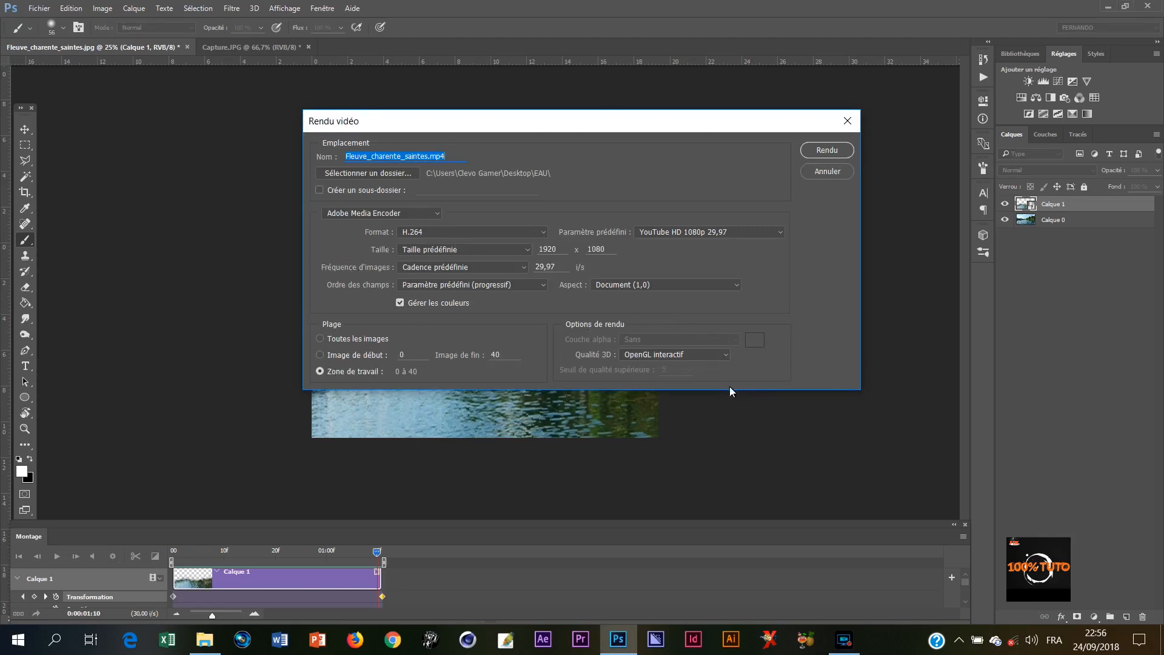
{"action": "left_click", "coordinate": [771, 236]}
{"action": "scroll", "coordinate": [670, 587], "scroll_direction": "down", "scroll_amount": 2}
{"action": "scroll", "coordinate": [671, 586], "scroll_direction": "down", "scroll_amount": 1}
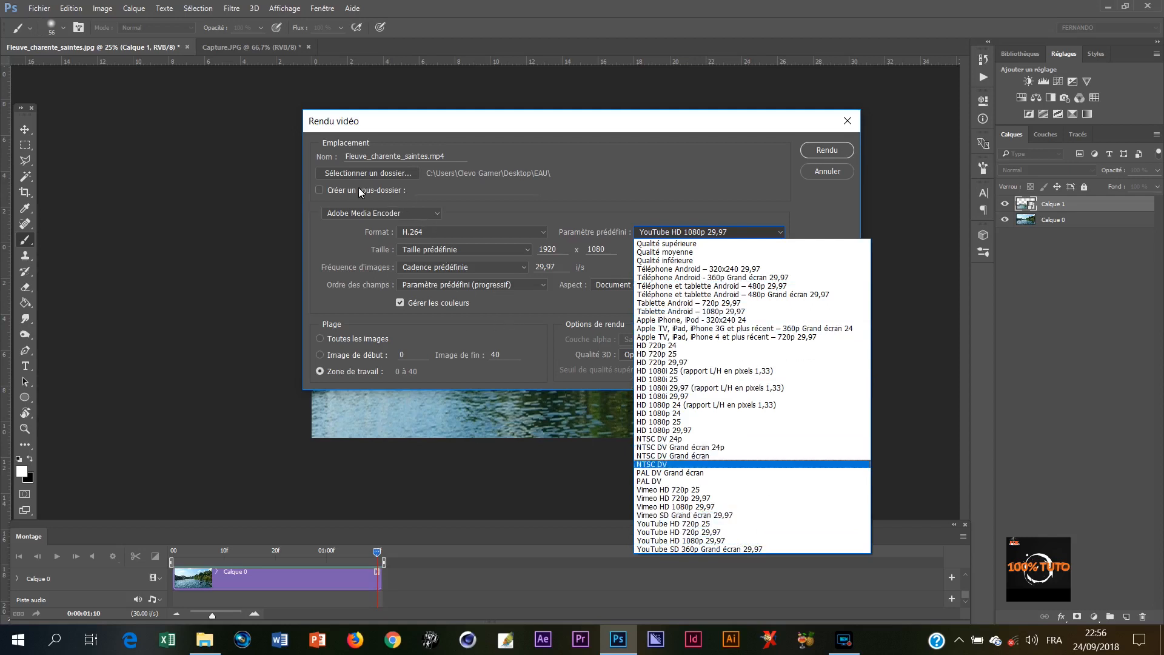
{"action": "left_click", "coordinate": [406, 174]}
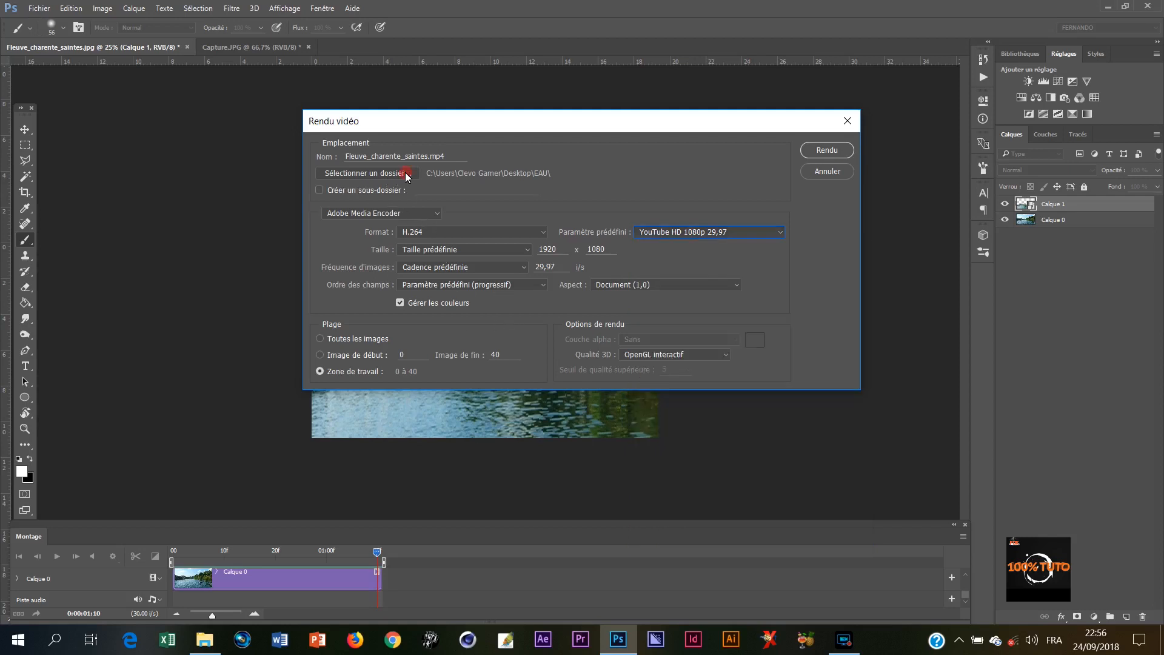
- Look through the destination folders for the video render and close the render settings without exporting
{"action": "left_click", "coordinate": [354, 172]}
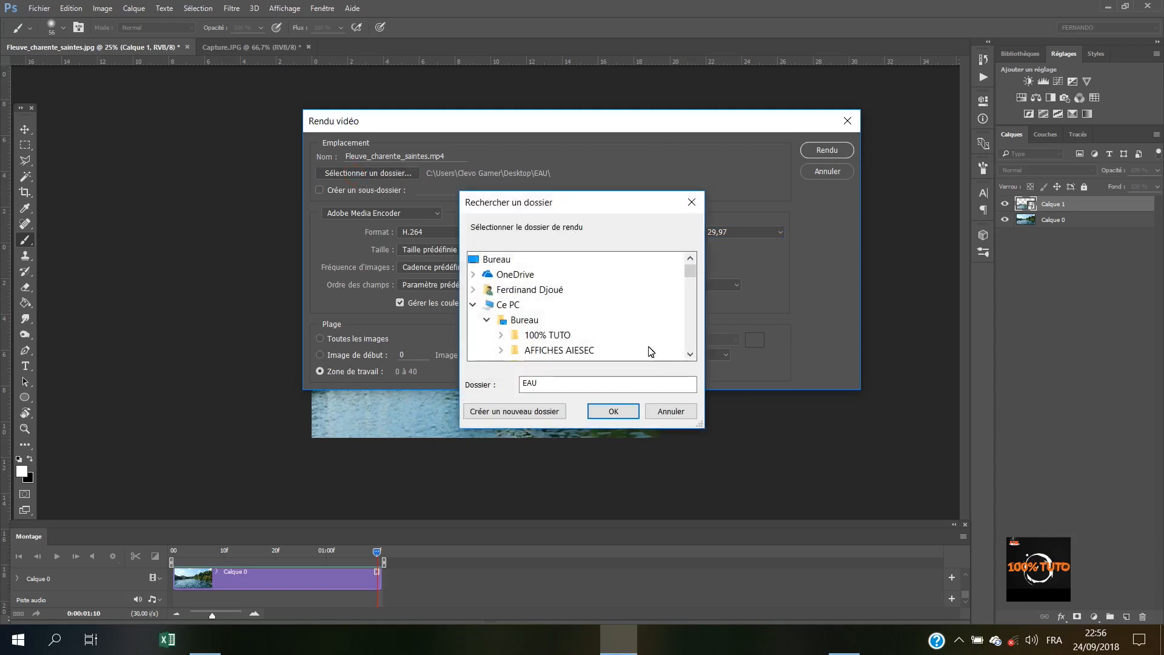
{"action": "scroll", "coordinate": [582, 320], "scroll_direction": "down", "scroll_amount": 10}
{"action": "scroll", "coordinate": [547, 316], "scroll_direction": "down", "scroll_amount": 5}
{"action": "scroll", "coordinate": [547, 315], "scroll_direction": "up", "scroll_amount": 3}
{"action": "scroll", "coordinate": [533, 303], "scroll_direction": "down", "scroll_amount": 3}
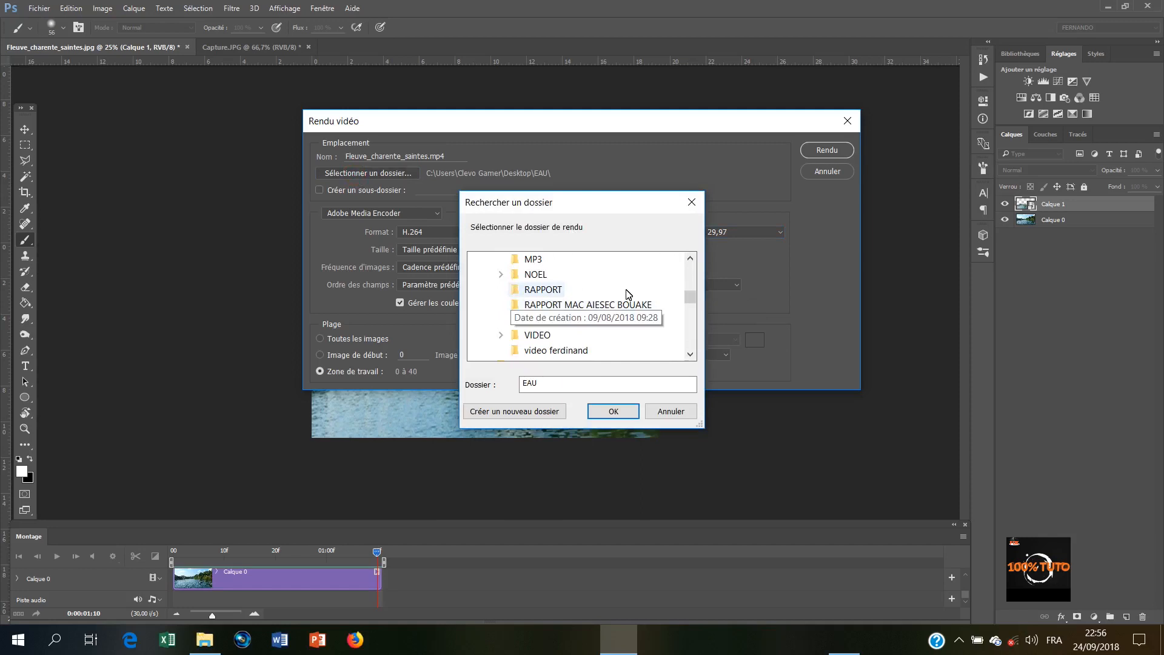
{"action": "left_click", "coordinate": [610, 412]}
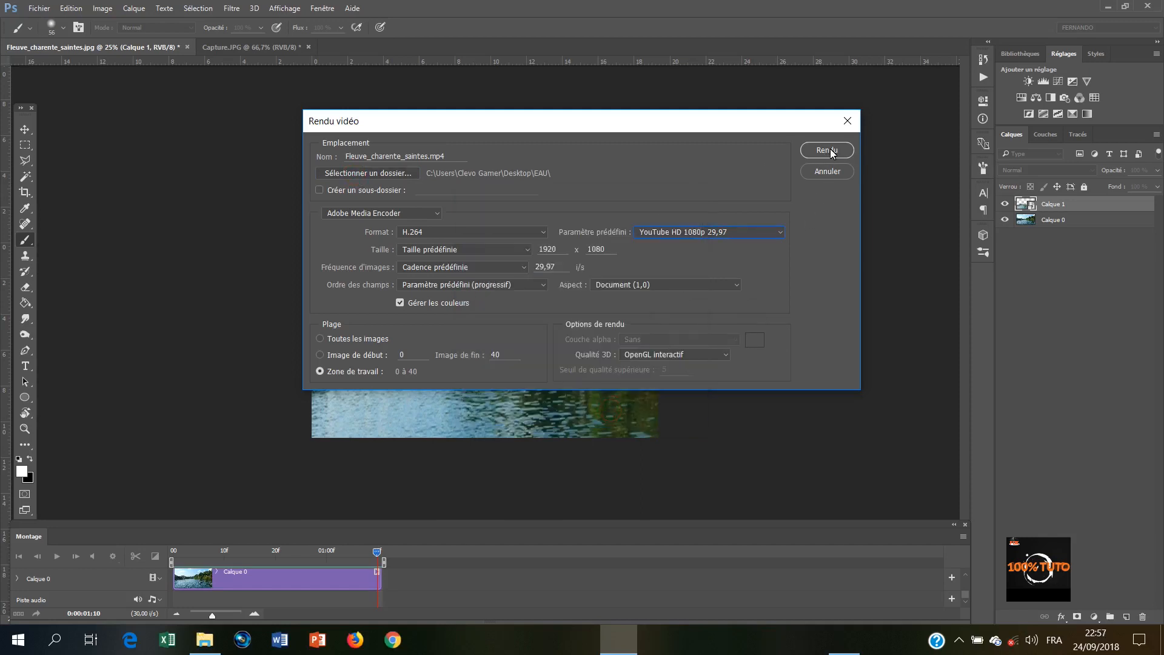
{"action": "left_click_drag", "start_coordinate": [772, 121], "coordinate": [547, 226]}
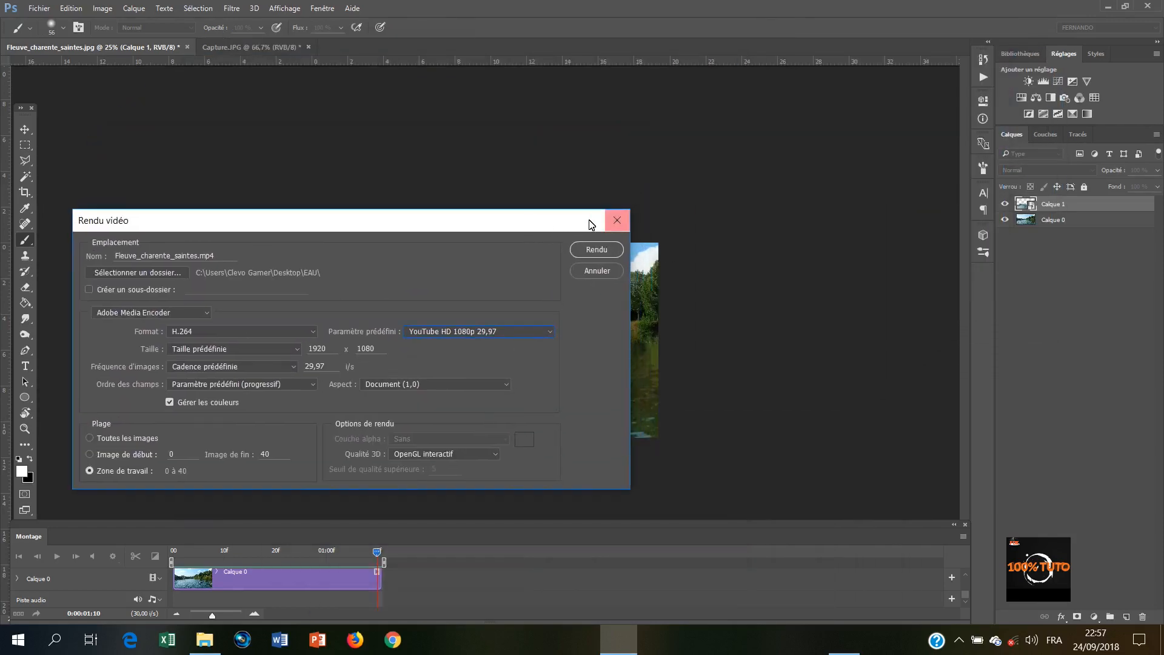
{"action": "left_click", "coordinate": [614, 229]}
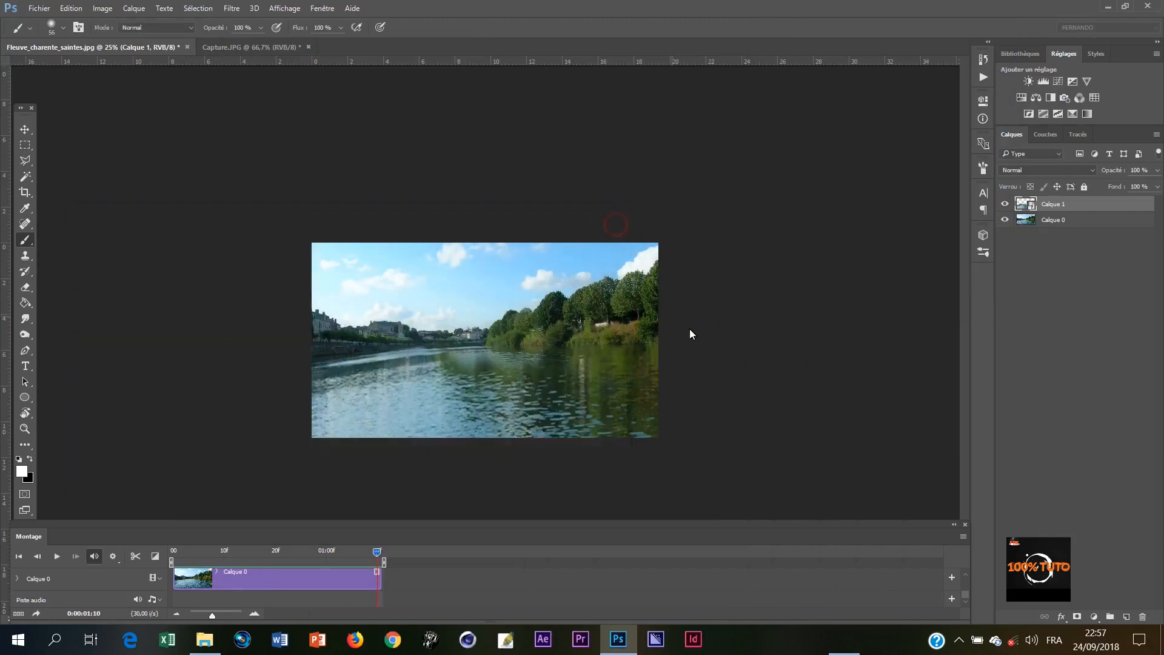
- In the Capture.JPG document, enter Quick Mask mode and paint over the main body of the waterfall
{"action": "left_click", "coordinate": [254, 52]}
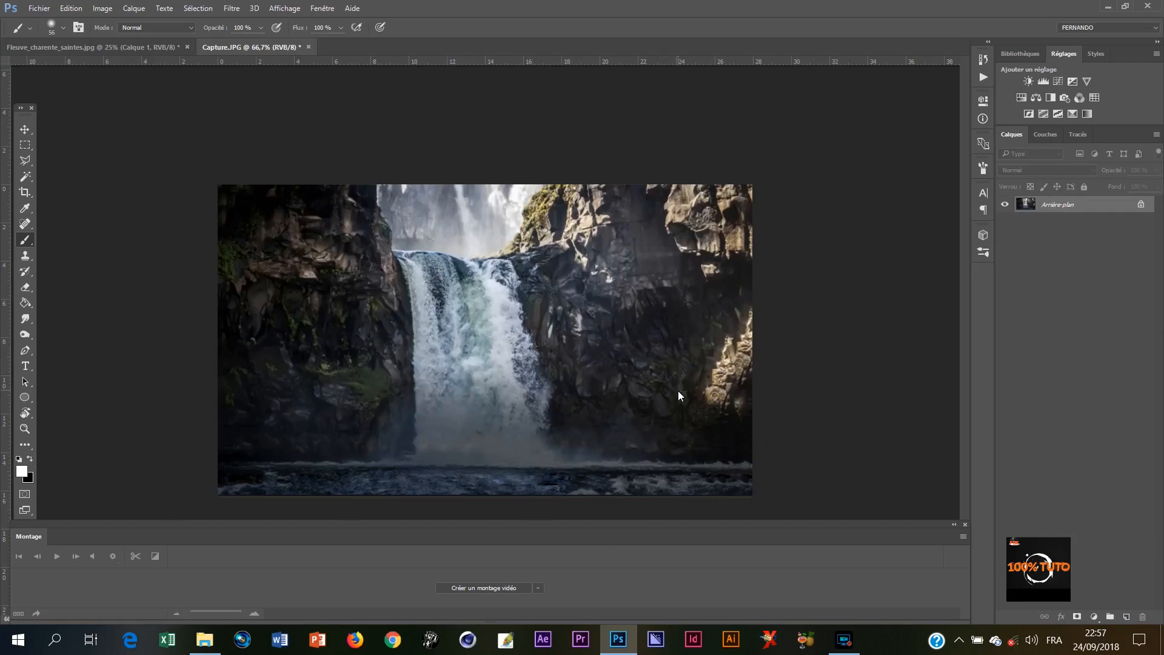
{"action": "key", "text": "ctrl+plus"}
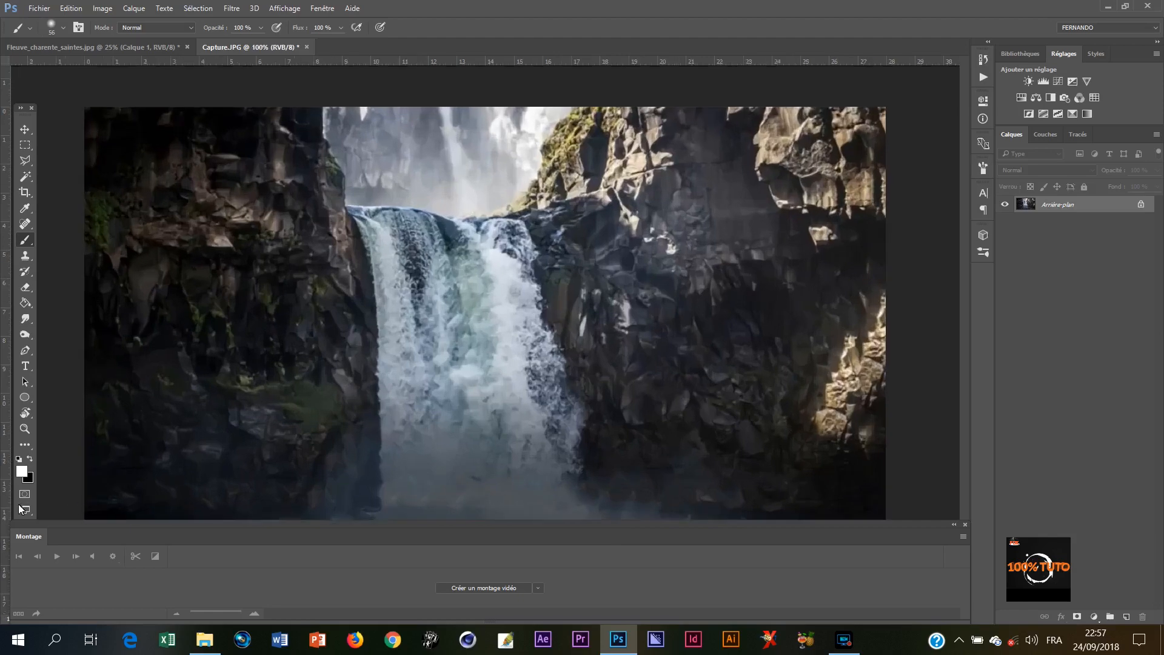
{"action": "left_click", "coordinate": [25, 494]}
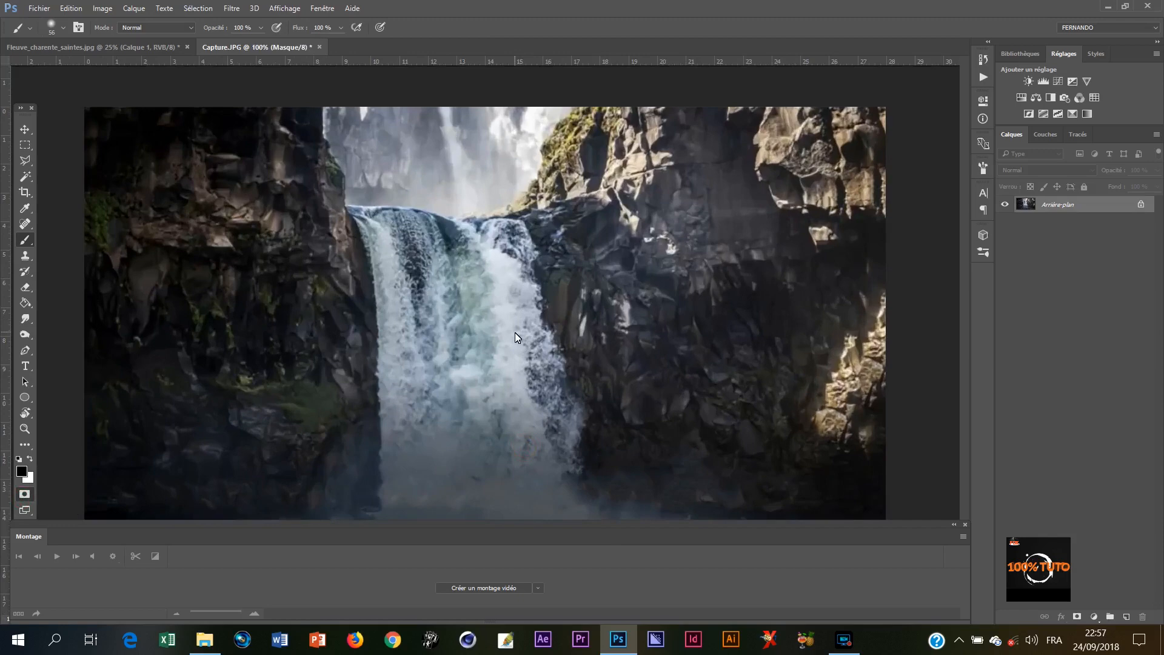
{"action": "key", "text": "ctrl+minus"}
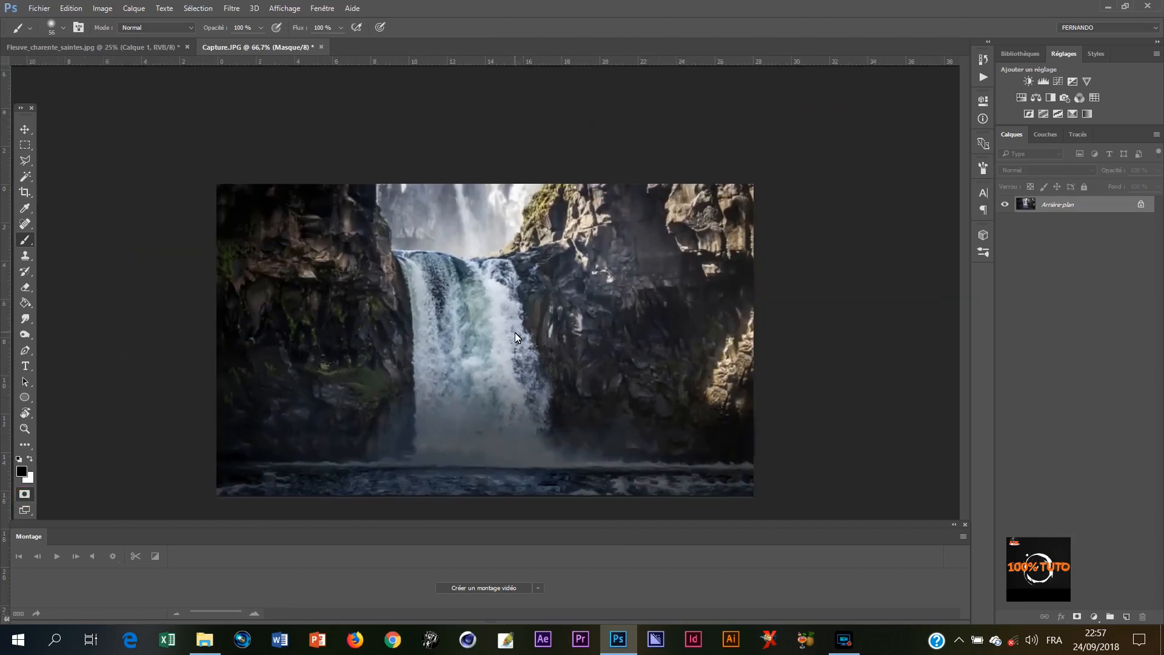
{"action": "key", "text": "ctrl+plus"}
{"action": "key", "text": "ctrl+plus"}
{"action": "scroll", "coordinate": [408, 209], "scroll_direction": "up", "scroll_amount": 3}
{"action": "mouse_move", "coordinate": [296, 177]}
{"action": "left_mouse_down"}
{"action": "mouse_move", "coordinate": [347, 203]}
{"action": "mouse_move", "coordinate": [474, 334]}
{"action": "mouse_move", "coordinate": [583, 371]}
{"action": "mouse_move", "coordinate": [314, 371]}
{"action": "left_mouse_up"}
{"action": "scroll", "coordinate": [468, 209], "scroll_direction": "down", "scroll_amount": 10}
{"action": "mouse_move", "coordinate": [525, 158]}
{"action": "left_mouse_down"}
{"action": "mouse_move", "coordinate": [594, 242]}
{"action": "mouse_move", "coordinate": [319, 196]}
{"action": "mouse_move", "coordinate": [298, 294]}
{"action": "mouse_move", "coordinate": [507, 360]}
{"action": "left_mouse_up"}
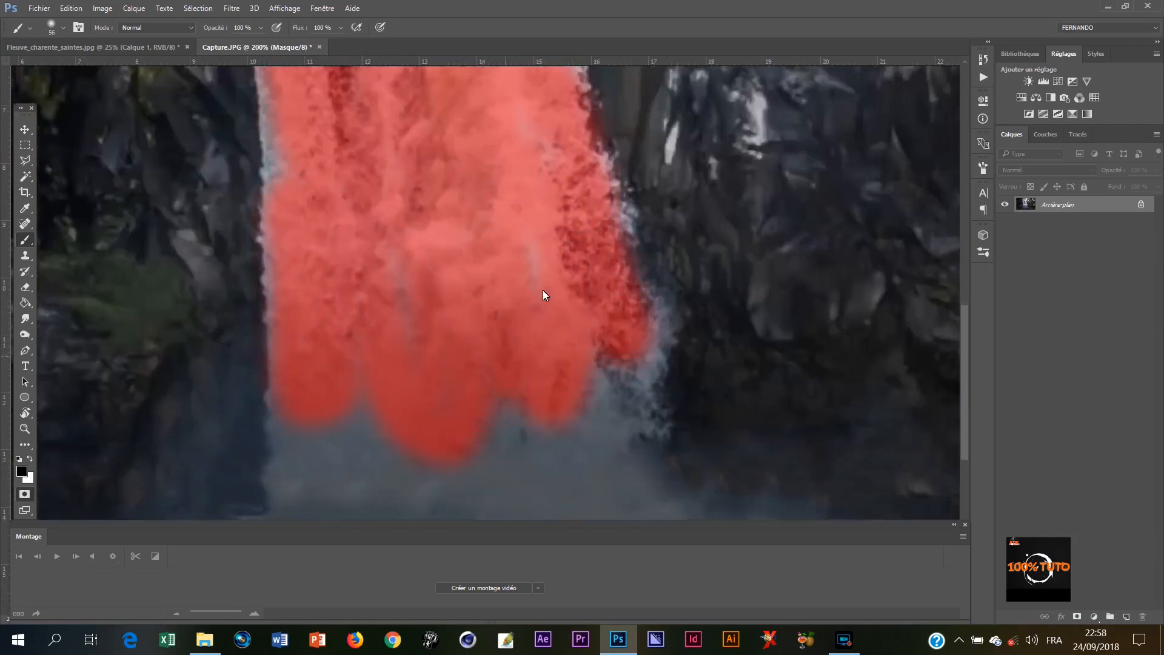
{"action": "scroll", "coordinate": [536, 217], "scroll_direction": "down", "scroll_amount": 7}
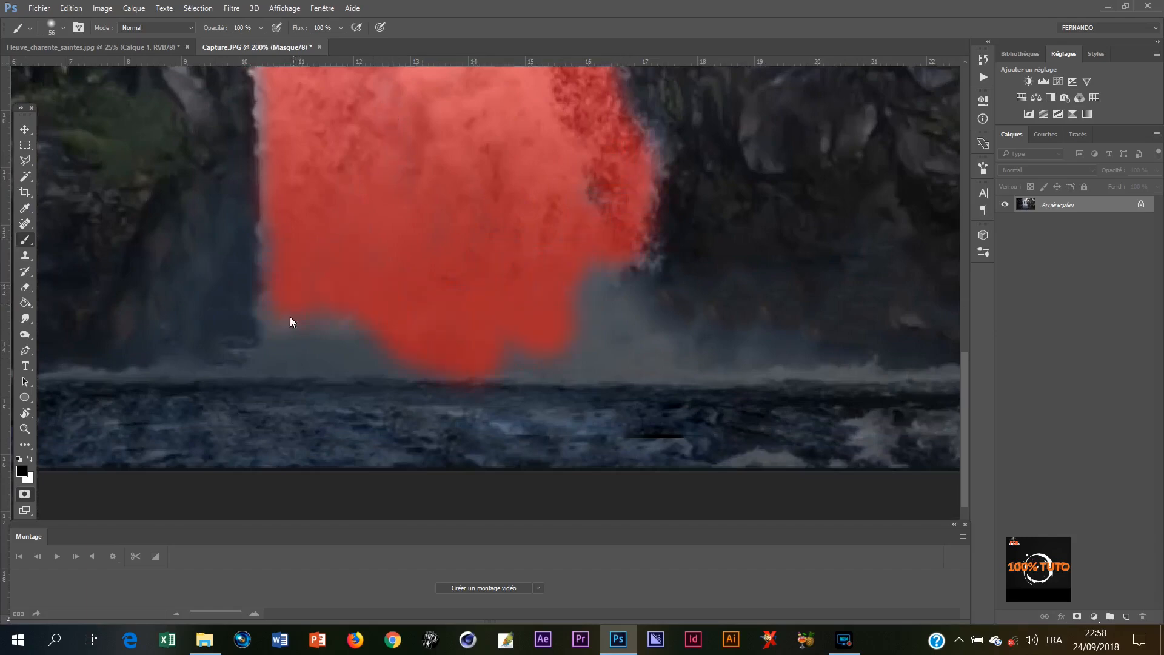
- Reduce the brush size and paint the mask over the waterfall's foot, side edges and upper lip
{"action": "right_click", "coordinate": [518, 207]}
{"action": "key", "text": "bracketleft"}
{"action": "key", "text": "bracketleft"}
{"action": "key", "text": "bracketleft"}
{"action": "left_click", "coordinate": [270, 350]}
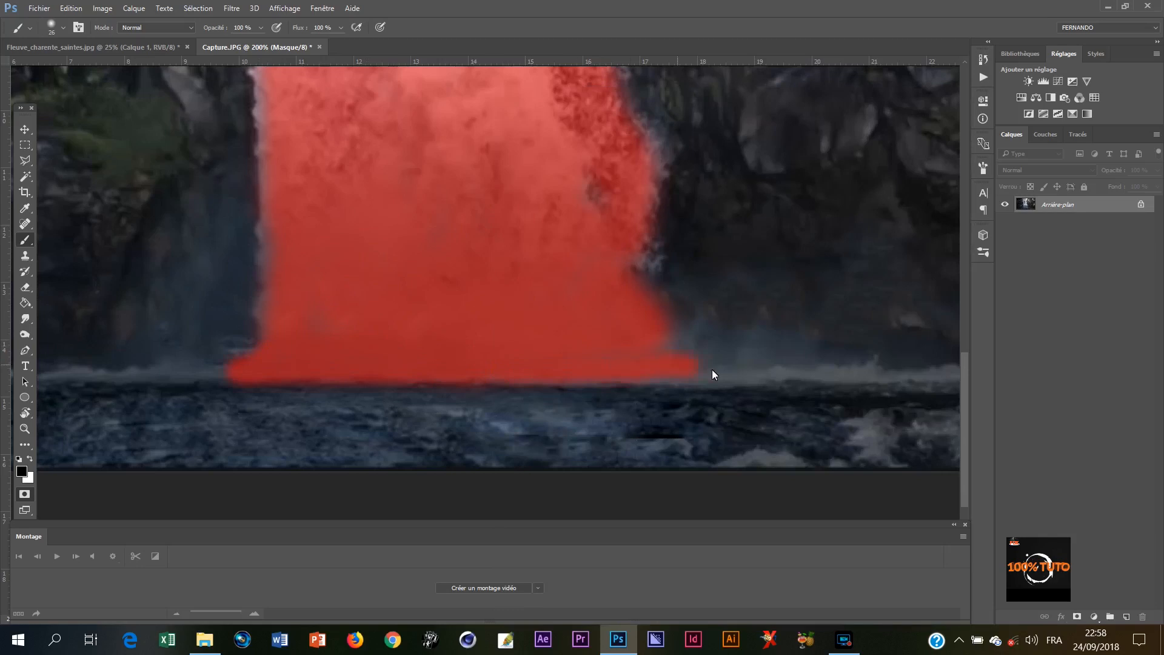
{"action": "scroll", "coordinate": [616, 308], "scroll_direction": "up", "scroll_amount": 10}
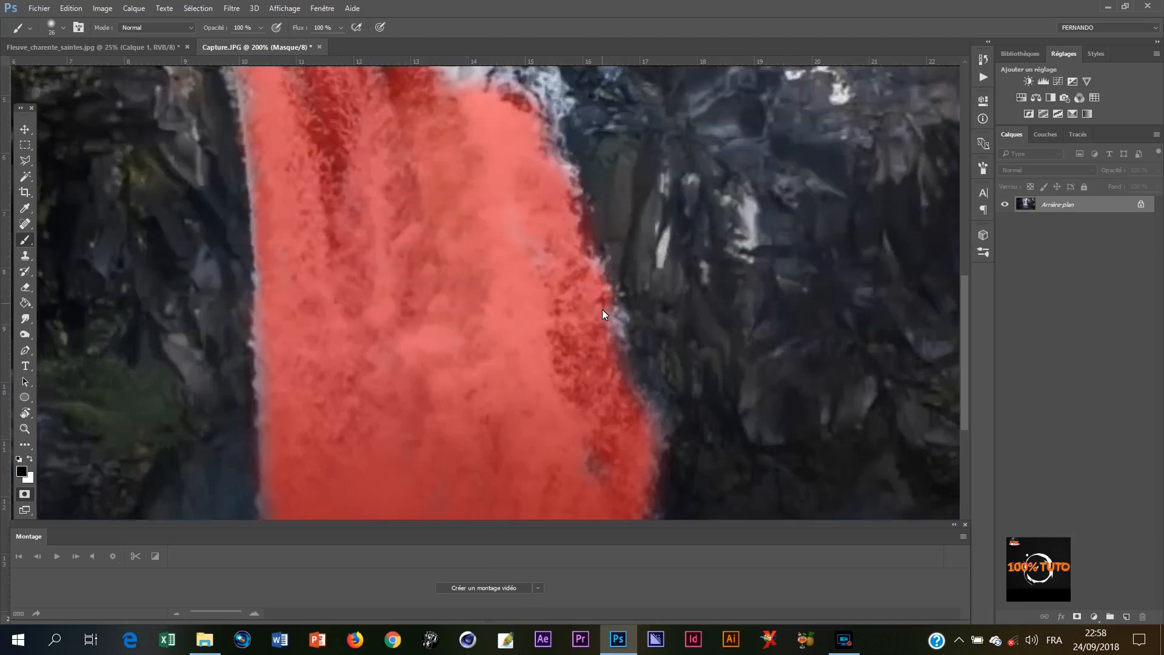
{"action": "scroll", "coordinate": [602, 309], "scroll_direction": "up", "scroll_amount": 8}
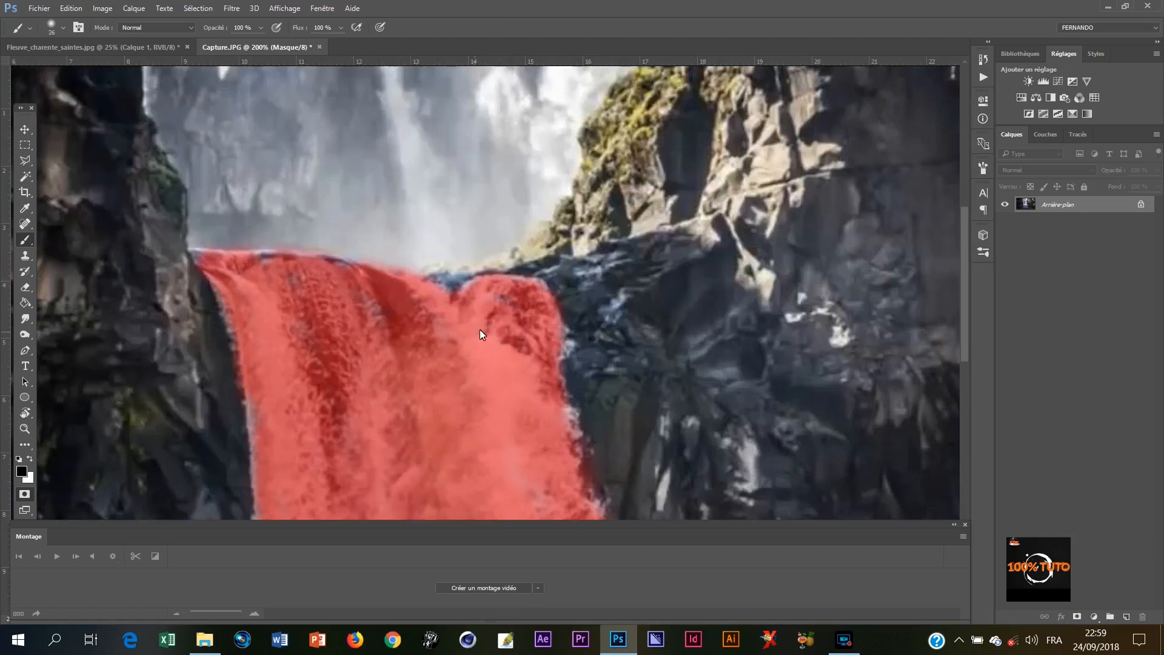
- Finish masking the mist at the foot of the waterfall and exit Quick Mask mode to turn the mask into a selection
{"action": "scroll", "coordinate": [391, 415], "scroll_direction": "down", "scroll_amount": 10}
{"action": "scroll", "coordinate": [449, 400], "scroll_direction": "down", "scroll_amount": 5}
{"action": "key", "text": "x"}
{"action": "left_click", "coordinate": [24, 494]}
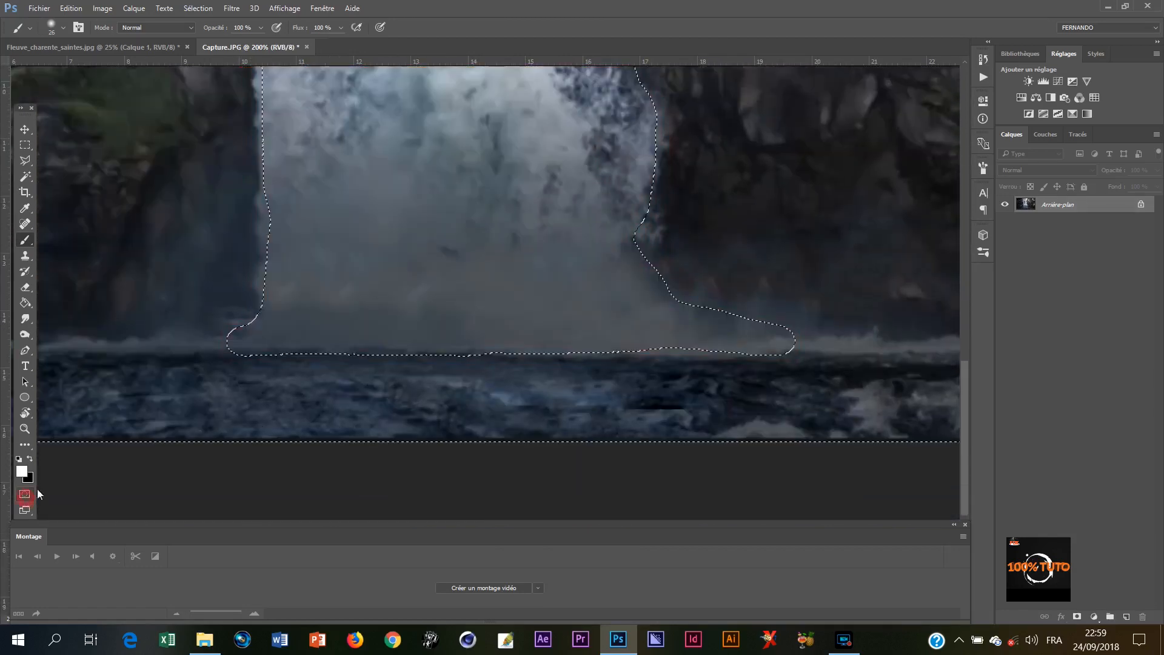
{"action": "scroll", "coordinate": [460, 355], "scroll_direction": "down", "scroll_amount": 3}
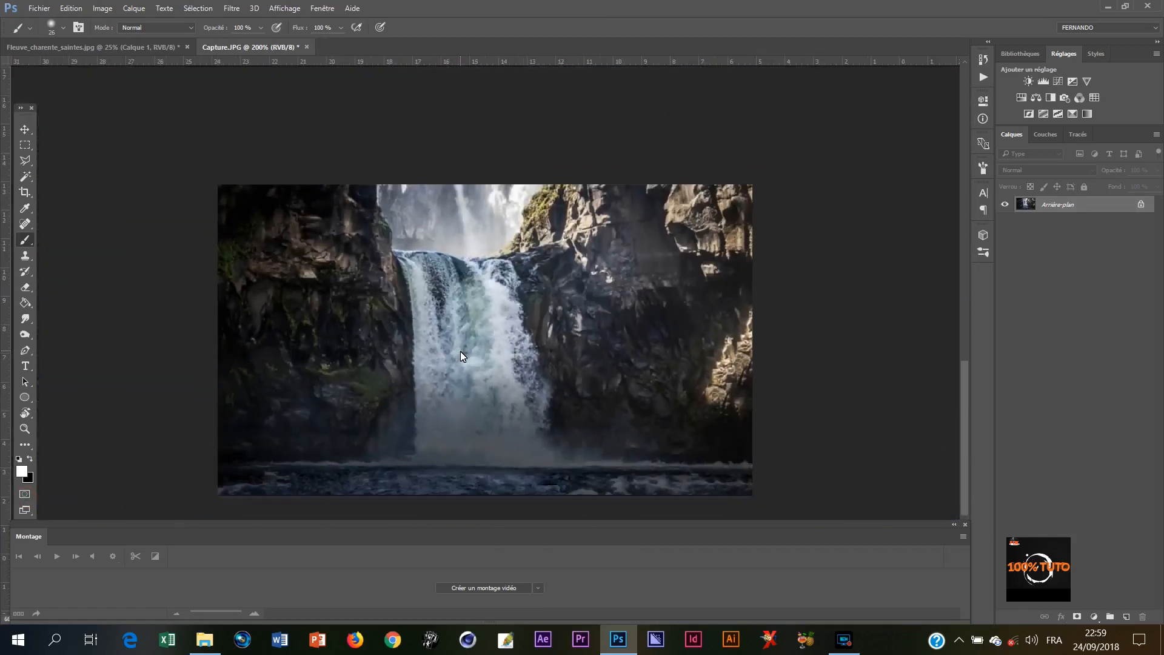
- Invert the selection, copy the waterfall onto a new layer, and check the cutout by toggling the background's visibility
{"action": "key", "text": "shift+ctrl+i"}
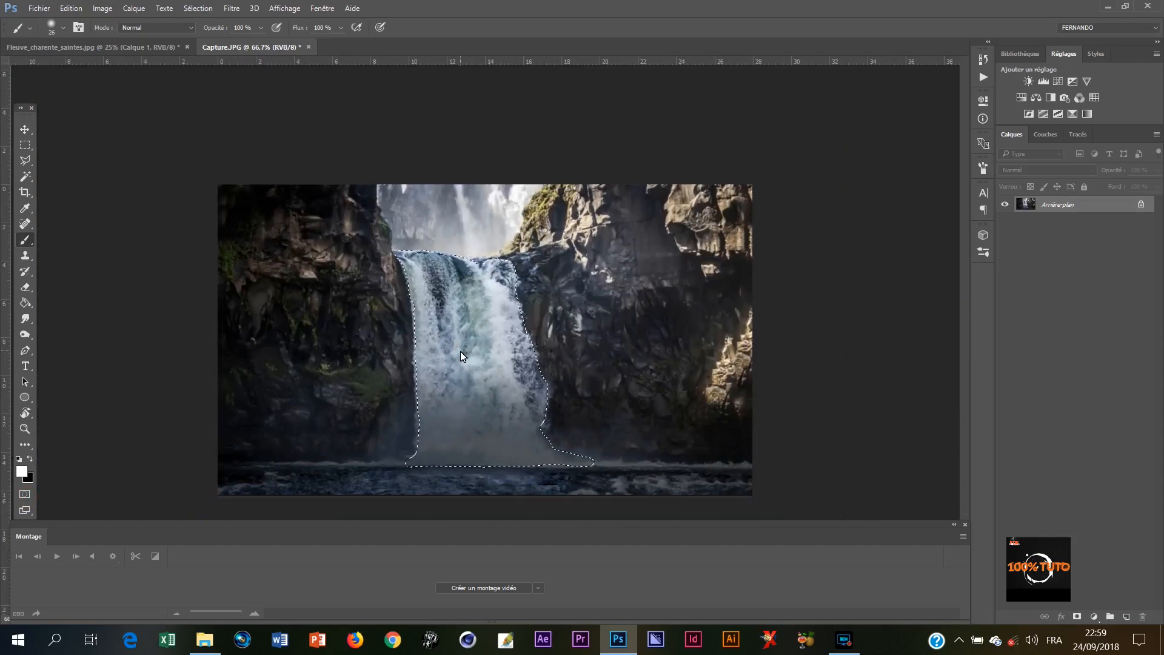
{"action": "key", "text": "ctrl+j"}
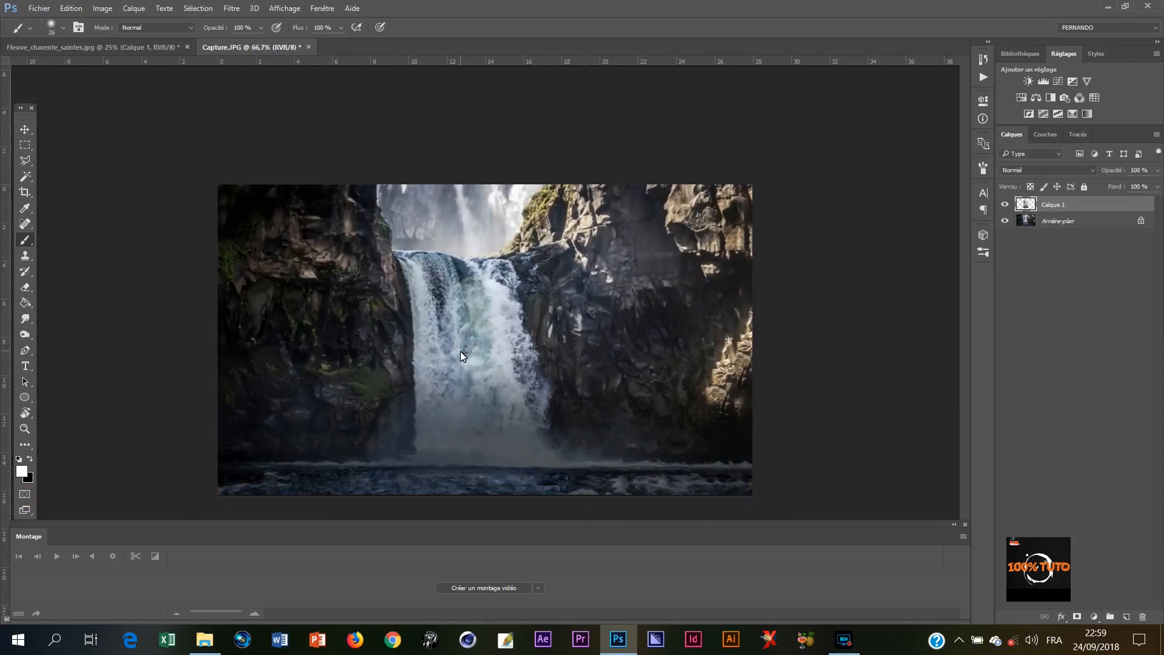
{"action": "left_click", "coordinate": [1005, 222]}
{"action": "left_click", "coordinate": [1004, 221]}
{"action": "left_click", "coordinate": [1004, 221]}
{"action": "left_click", "coordinate": [1006, 222]}
- Paint over the river strip in Quick Mask mode with a 98 px brush, then exit the mode and invert the selection to select the river
{"action": "key", "text": "q"}
{"action": "right_click", "coordinate": [346, 387]}
{"action": "left_click", "coordinate": [425, 115]}
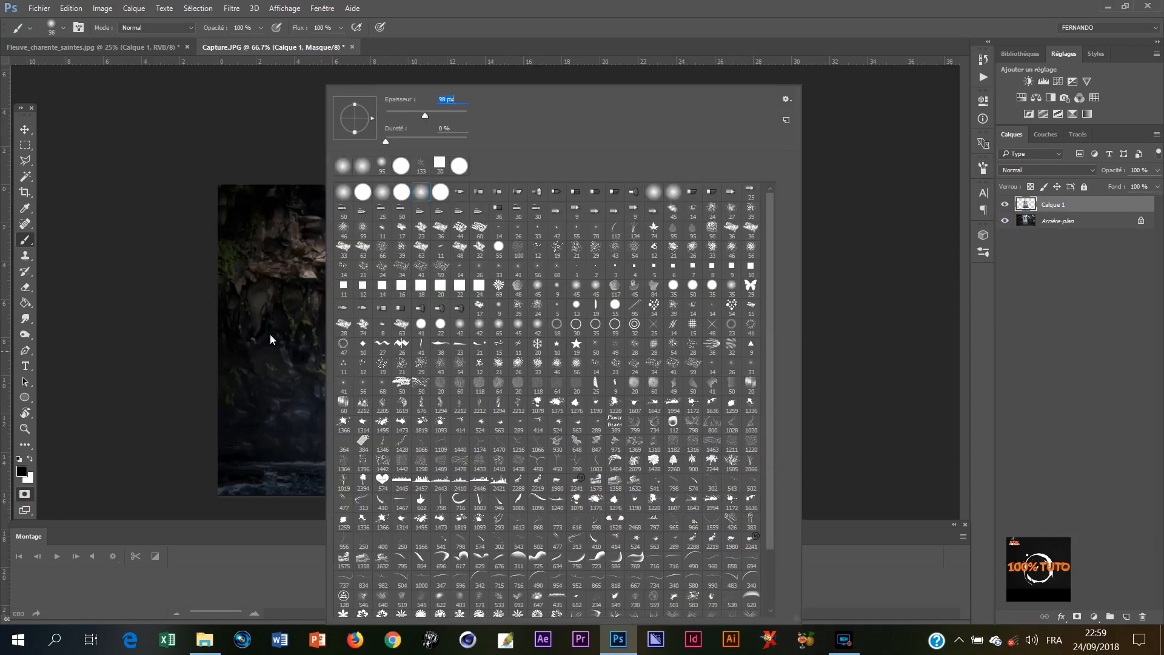
{"action": "key", "text": "Return"}
{"action": "mouse_move", "coordinate": [746, 508]}
{"action": "left_mouse_down"}
{"action": "mouse_move", "coordinate": [330, 483]}
{"action": "mouse_move", "coordinate": [704, 485]}
{"action": "mouse_move", "coordinate": [335, 485]}
{"action": "left_mouse_up"}
{"action": "key", "text": "ctrl+plus"}
{"action": "key", "text": "ctrl+plus"}
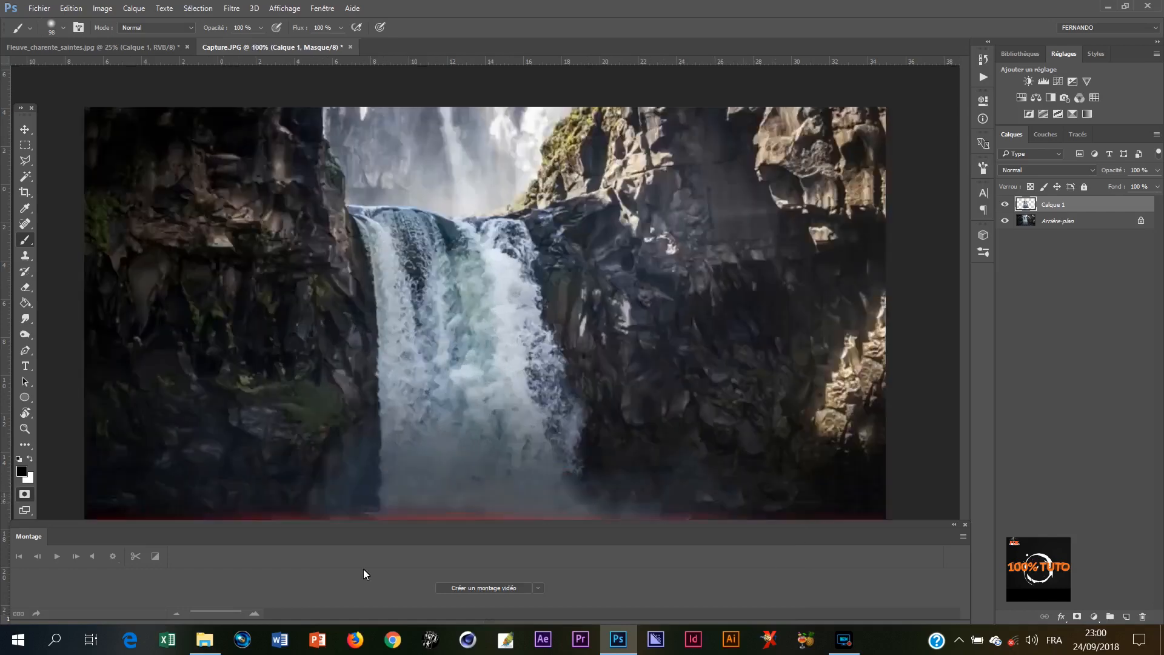
{"action": "key", "text": "ctrl+0"}
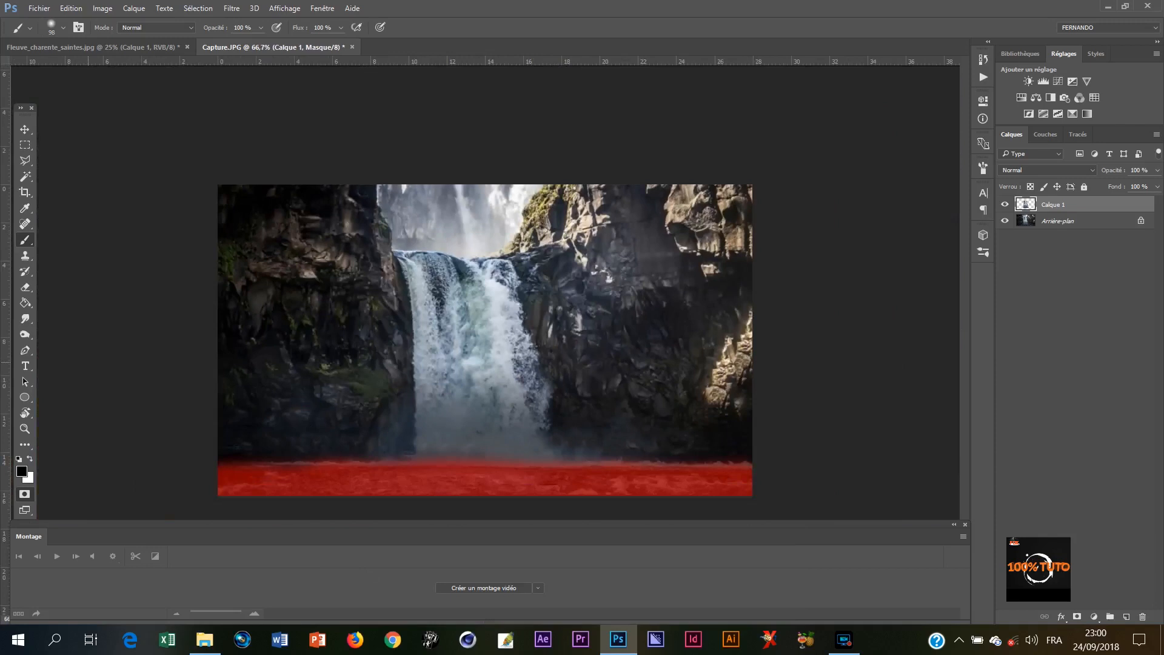
{"action": "left_click", "coordinate": [25, 494]}
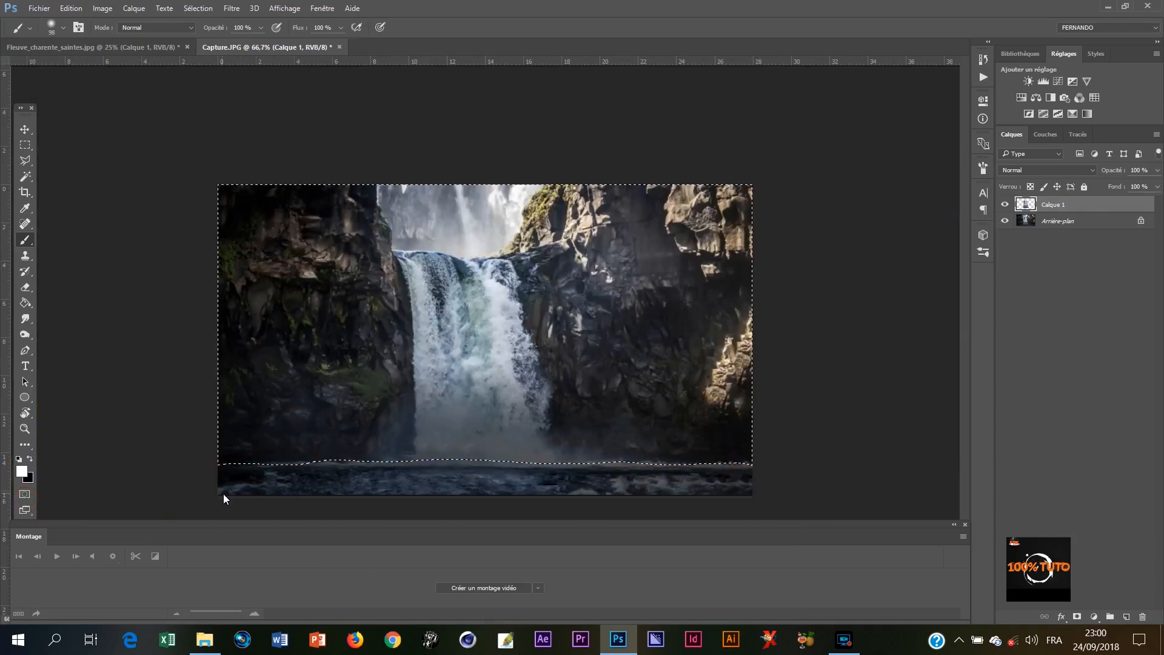
{"action": "key", "text": "ctrl+shift+i"}
{"action": "key", "text": "ctrl+j"}
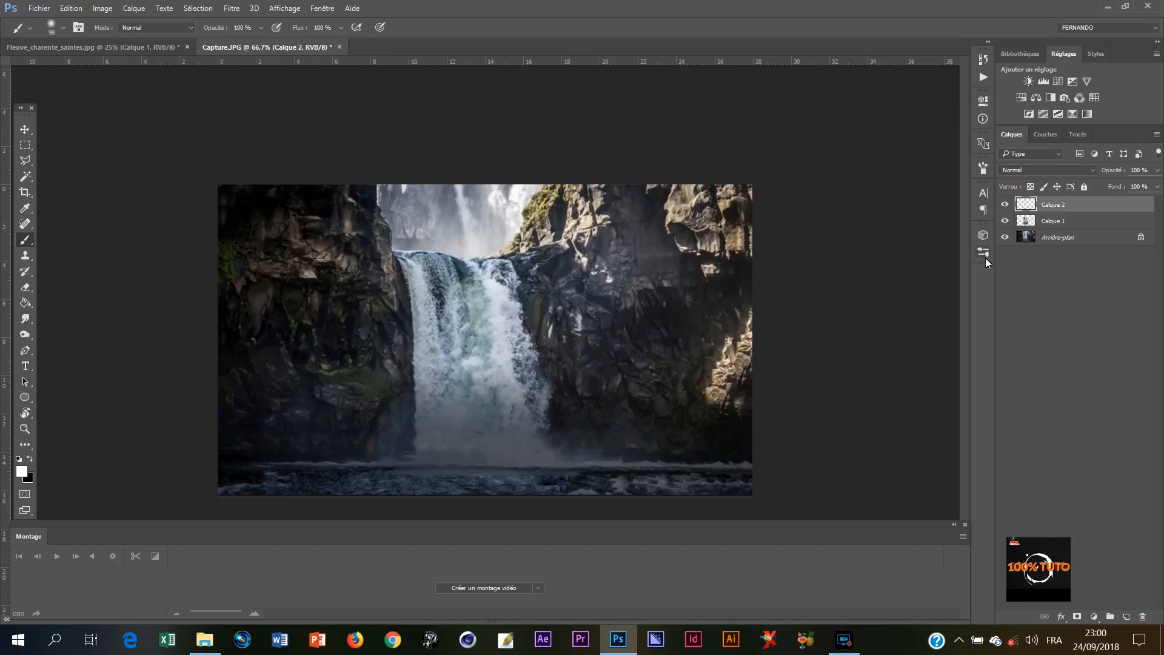
{"action": "left_click", "coordinate": [1005, 238]}
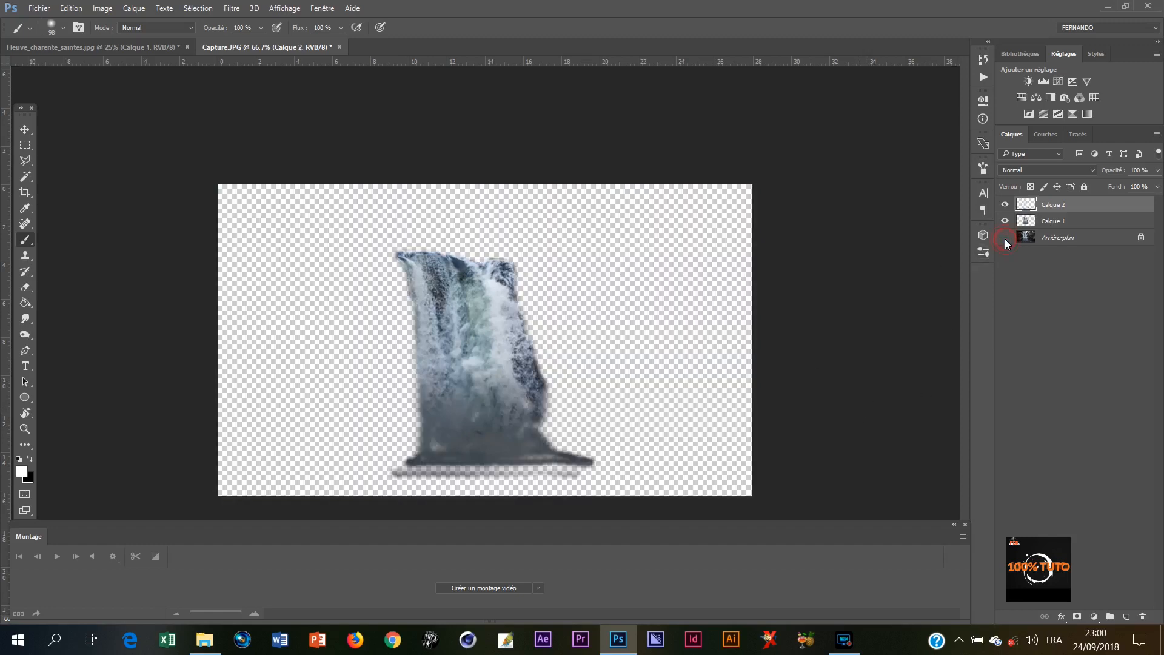
{"action": "left_click", "coordinate": [1005, 237]}
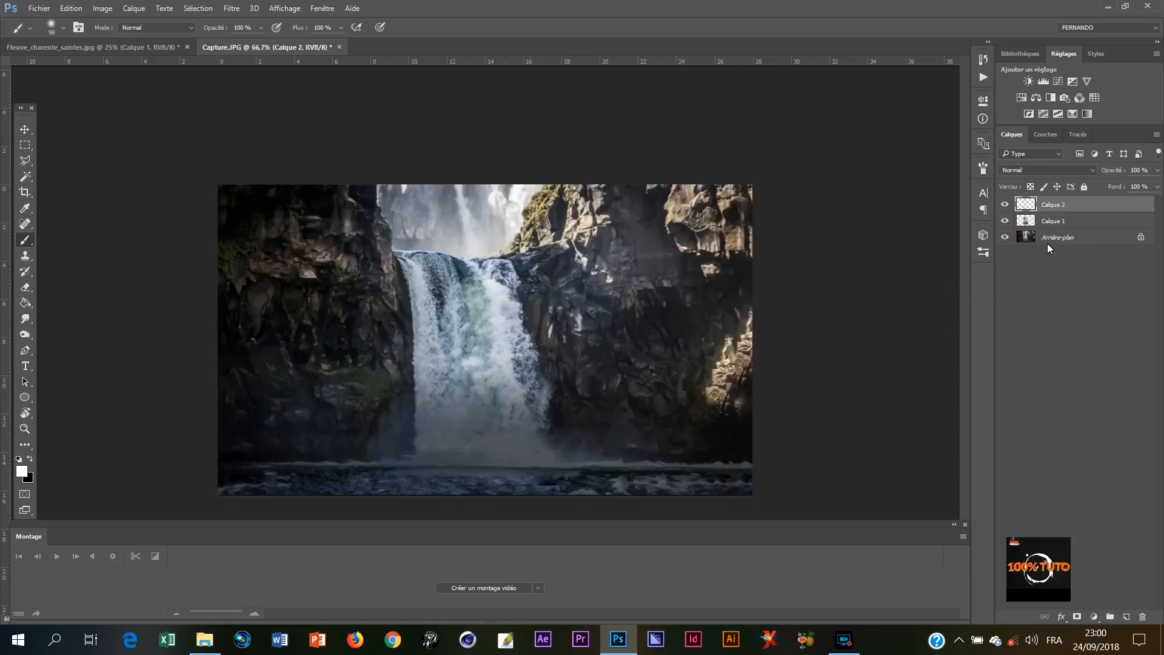
{"action": "left_click", "coordinate": [1065, 243]}
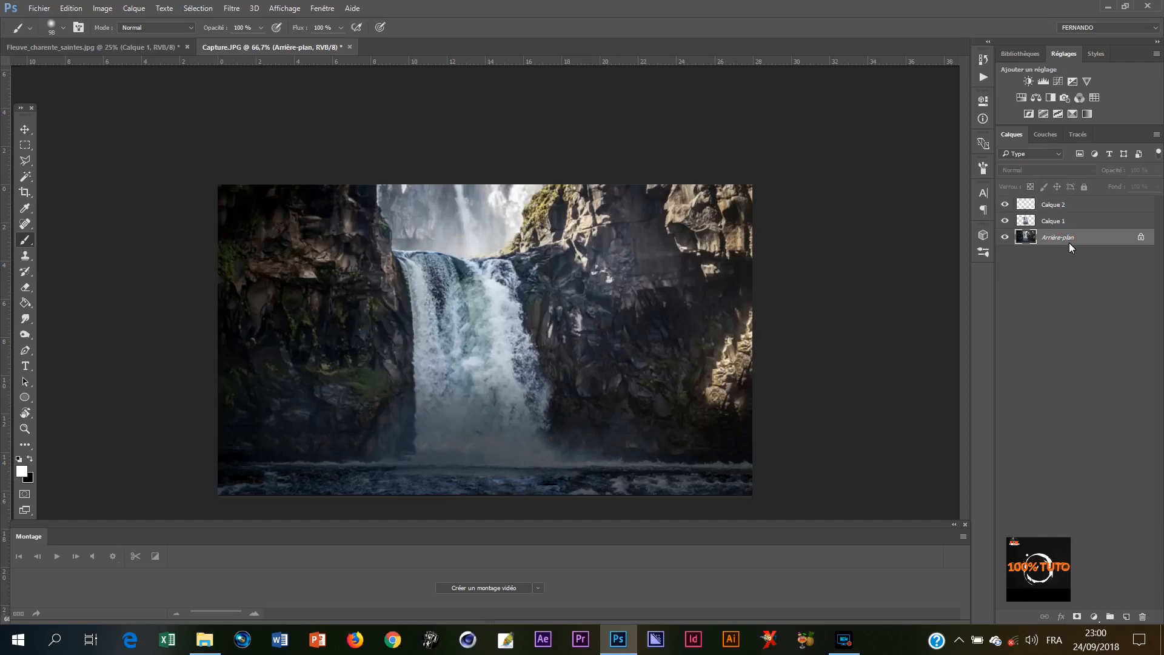
{"action": "key", "text": "ctrl+z"}
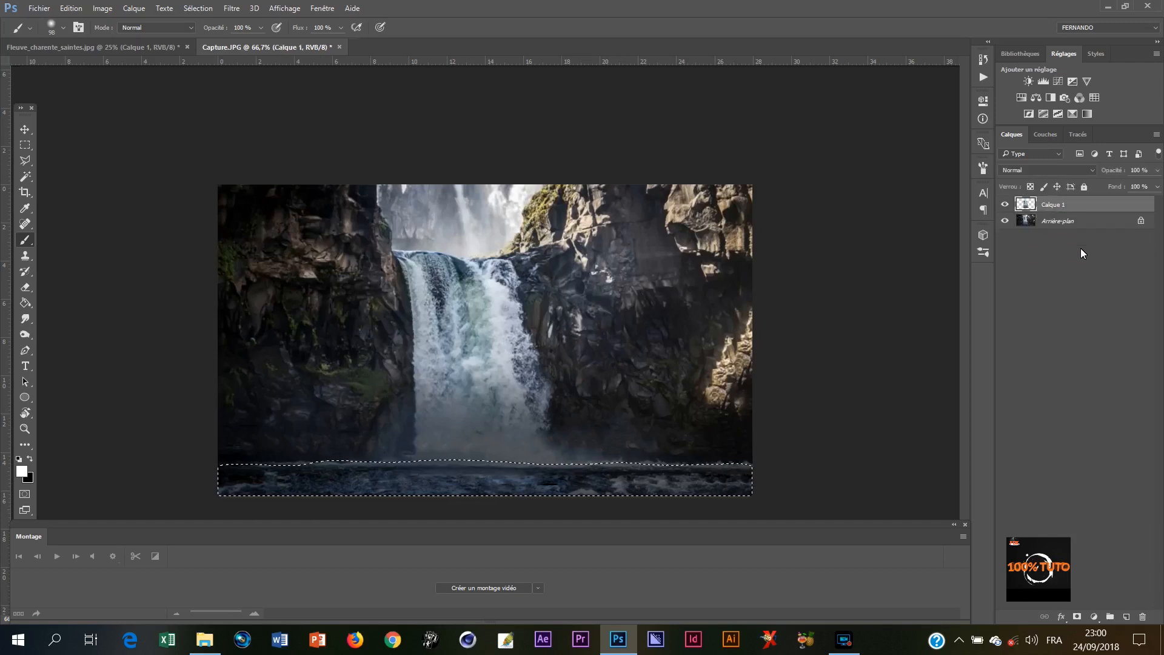
- Copy the selected river strip from the Arrière-plan layer onto a new layer and check it by toggling the background's visibility
{"action": "left_click", "coordinate": [1076, 220]}
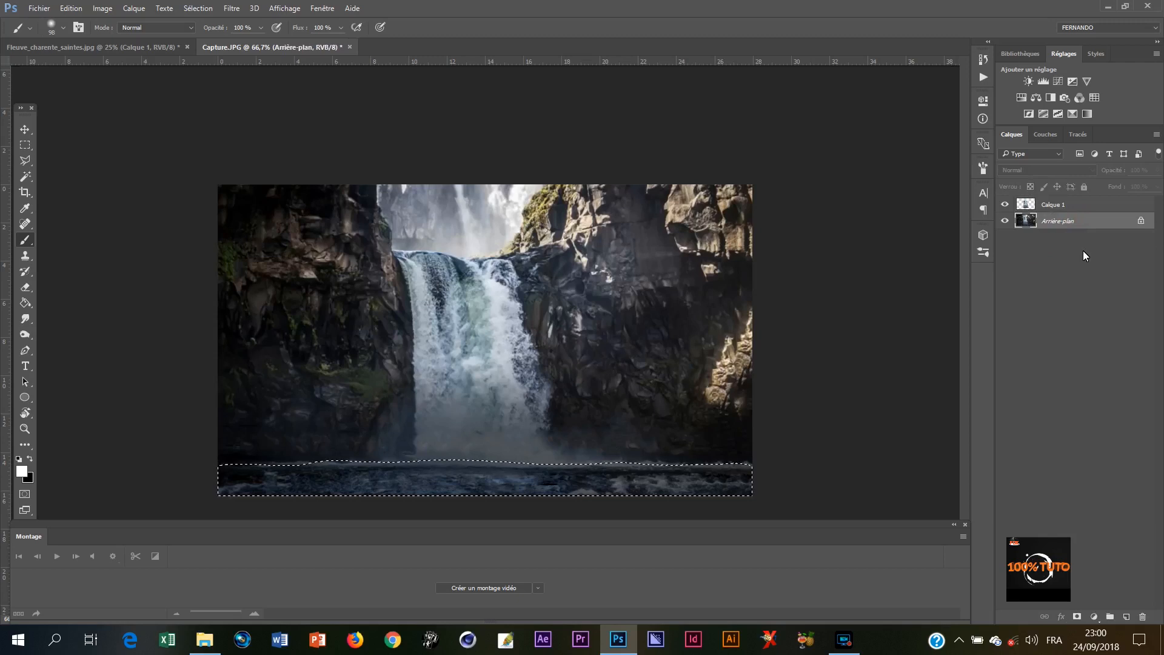
{"action": "key", "text": "ctrl+j"}
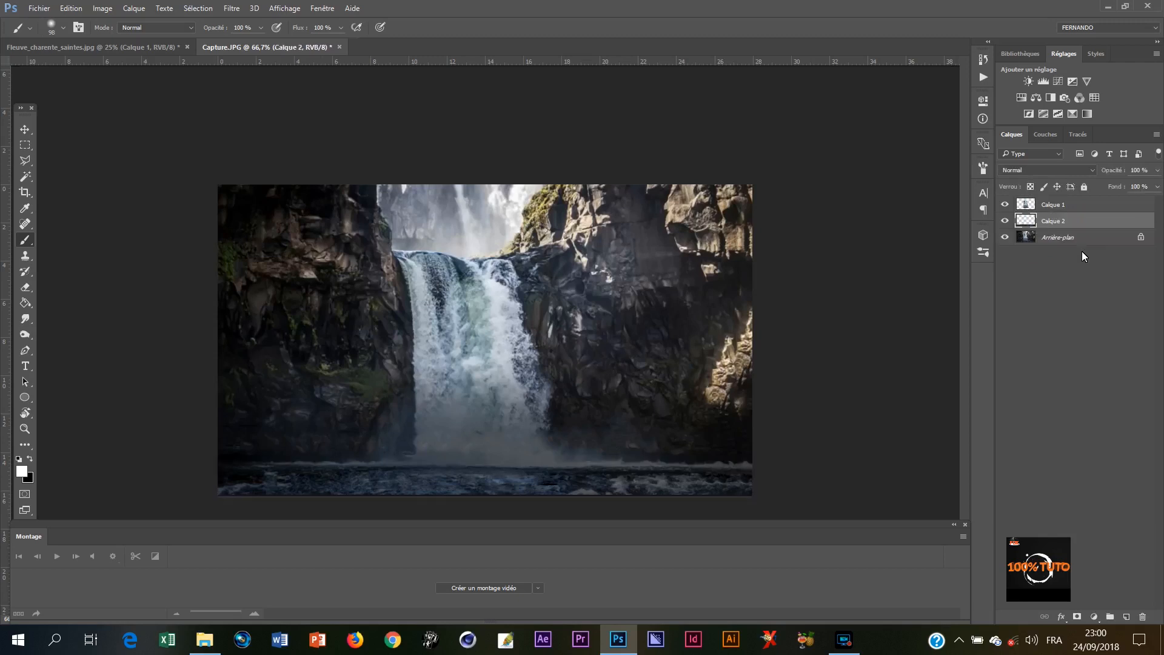
{"action": "left_click", "coordinate": [1005, 238]}
{"action": "left_click", "coordinate": [1005, 238]}
{"action": "left_click", "coordinate": [1005, 238]}
{"action": "left_click", "coordinate": [1009, 238]}
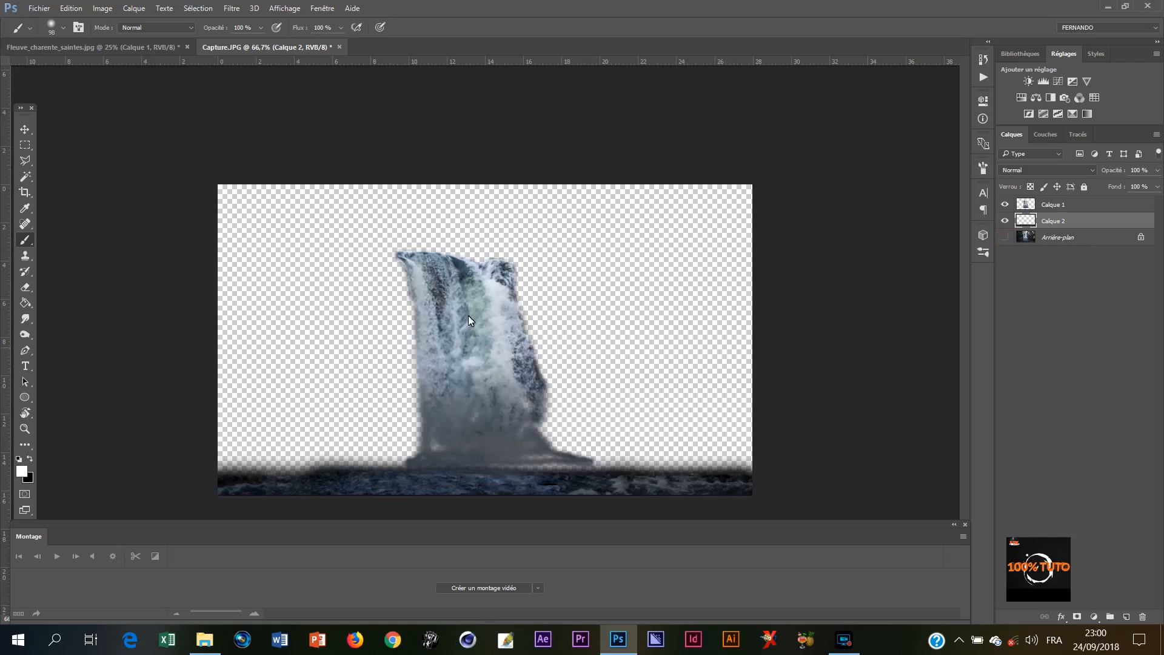
{"action": "left_click", "coordinate": [1005, 238]}
- Unlock the background layer and create a video timeline for the document
{"action": "left_click", "coordinate": [1142, 237]}
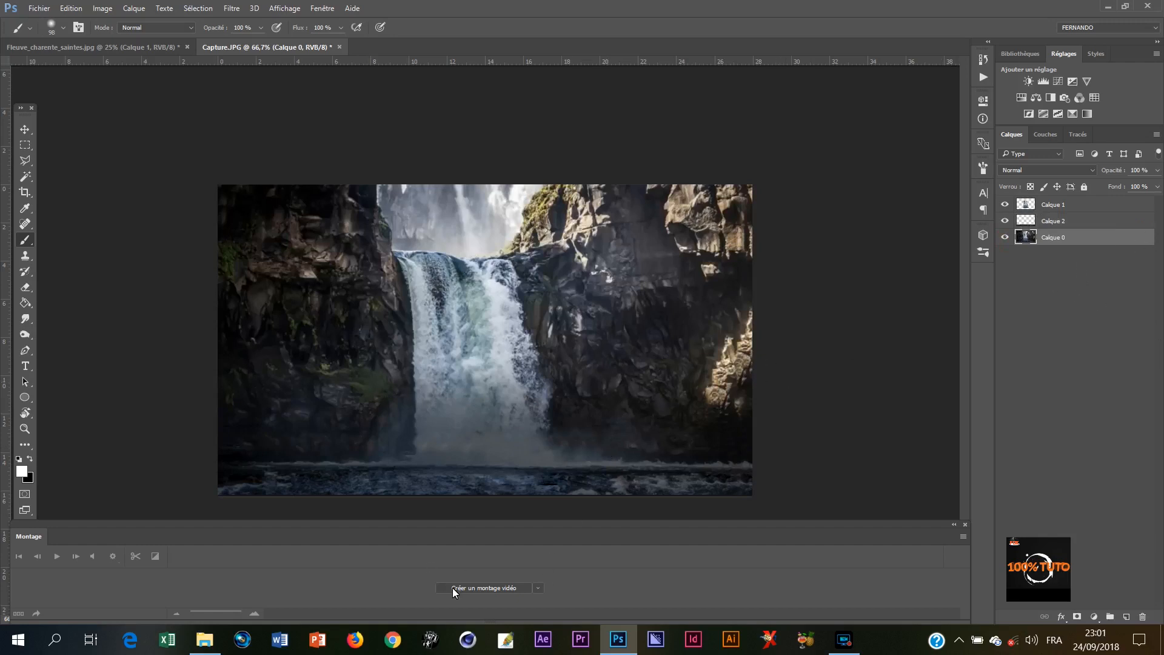
{"action": "left_click", "coordinate": [472, 586]}
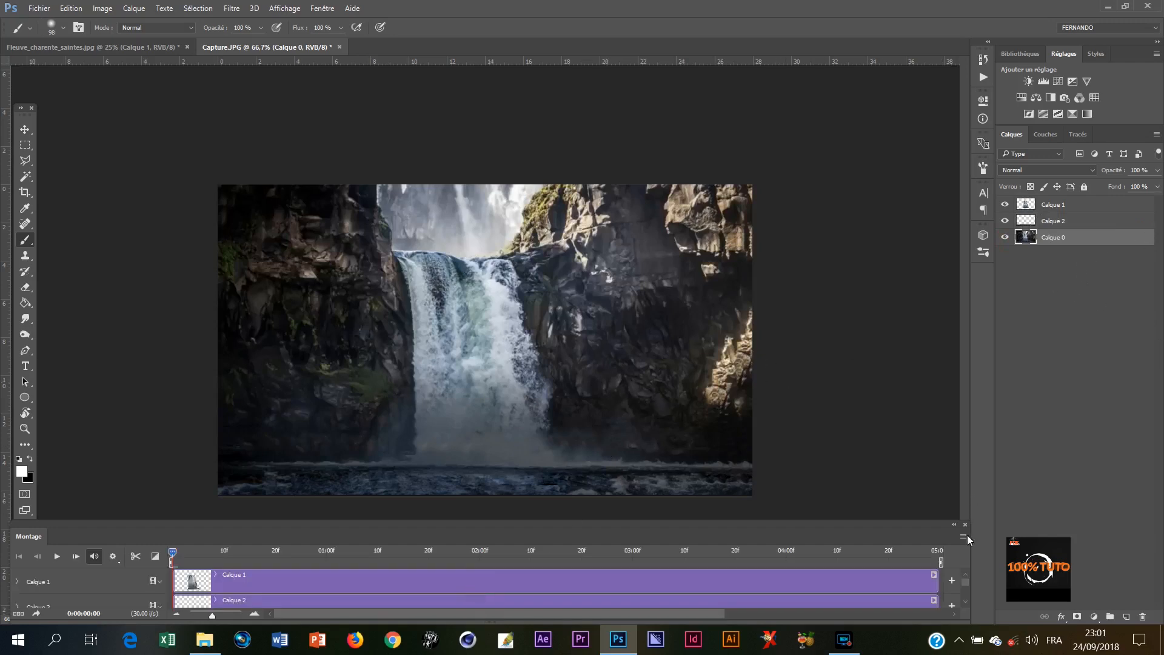
{"action": "mouse_move", "coordinate": [964, 582]}
{"action": "left_mouse_down"}
{"action": "mouse_move", "coordinate": [960, 599]}
{"action": "mouse_move", "coordinate": [962, 585]}
{"action": "left_mouse_up"}
- Convert the Calque 2 river layer and the Calque 1 waterfall layer into separate smart objects
{"action": "left_click", "coordinate": [1072, 221]}
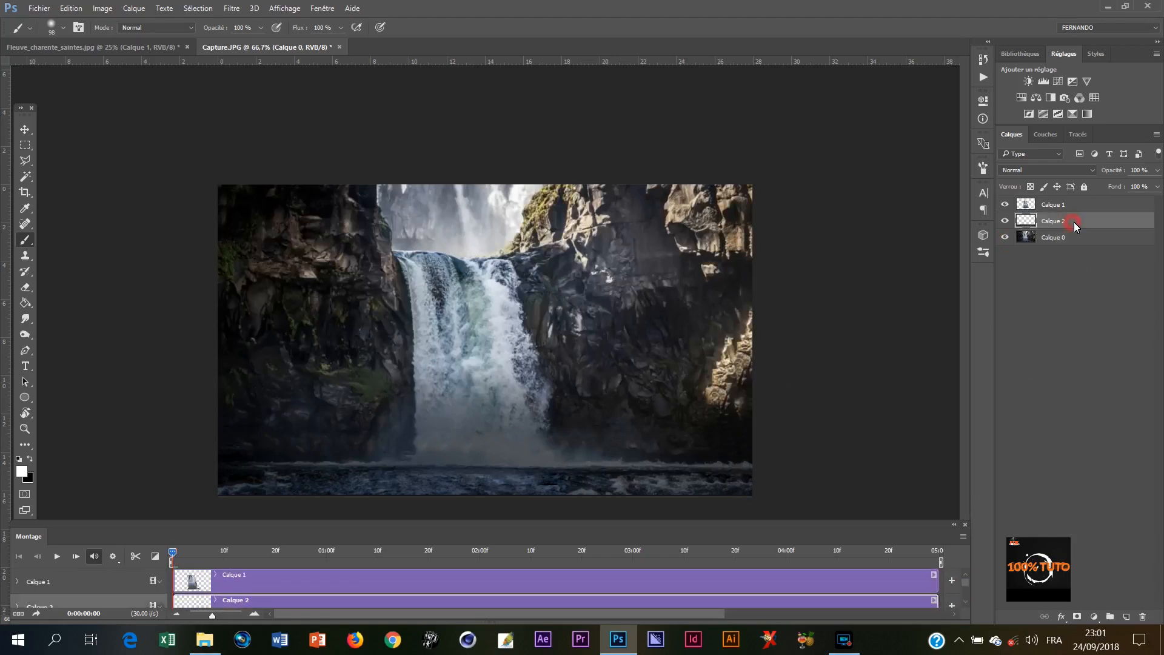
{"action": "right_click", "coordinate": [1073, 222]}
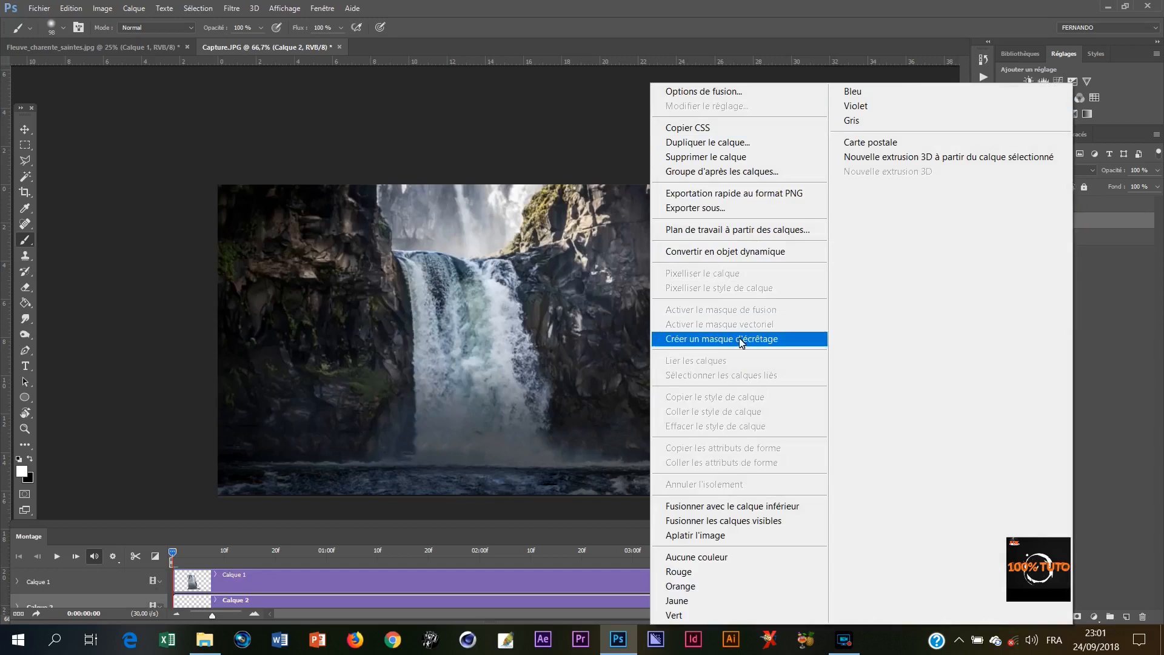
{"action": "left_click", "coordinate": [773, 256]}
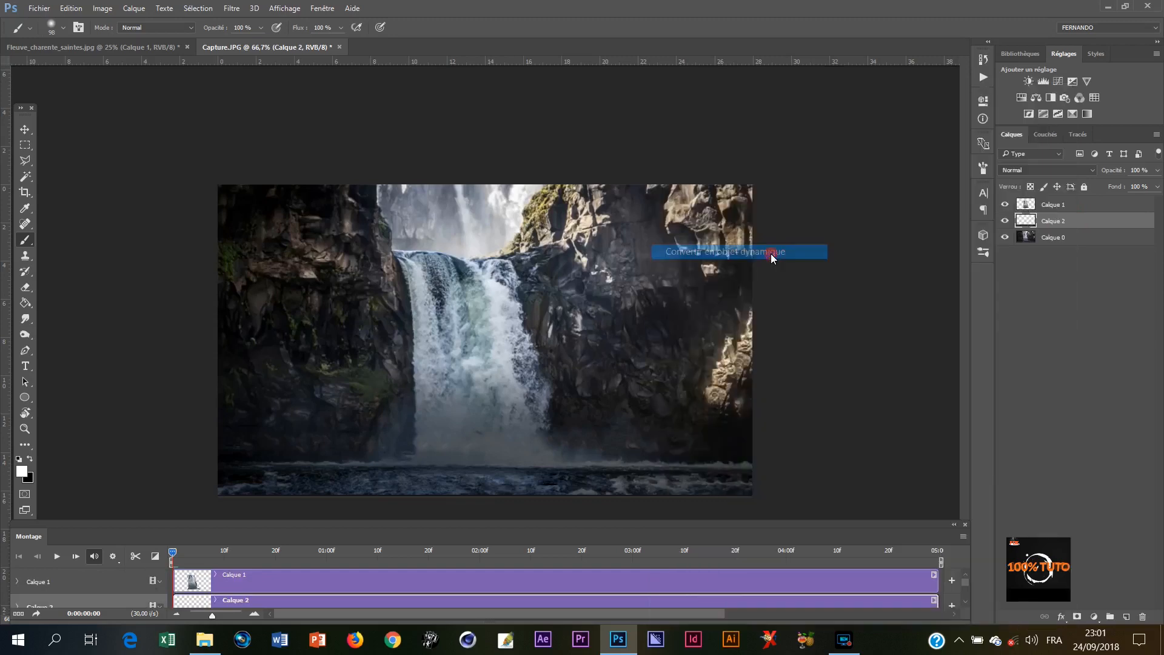
{"action": "right_click", "coordinate": [1057, 204]}
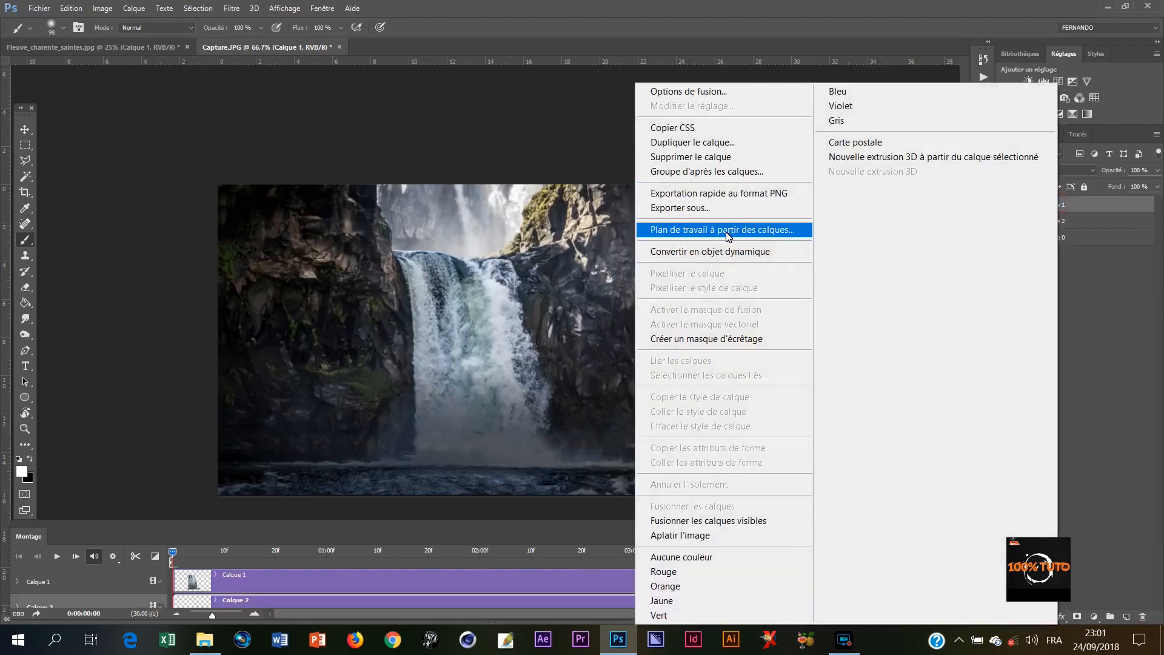
{"action": "left_click", "coordinate": [734, 251]}
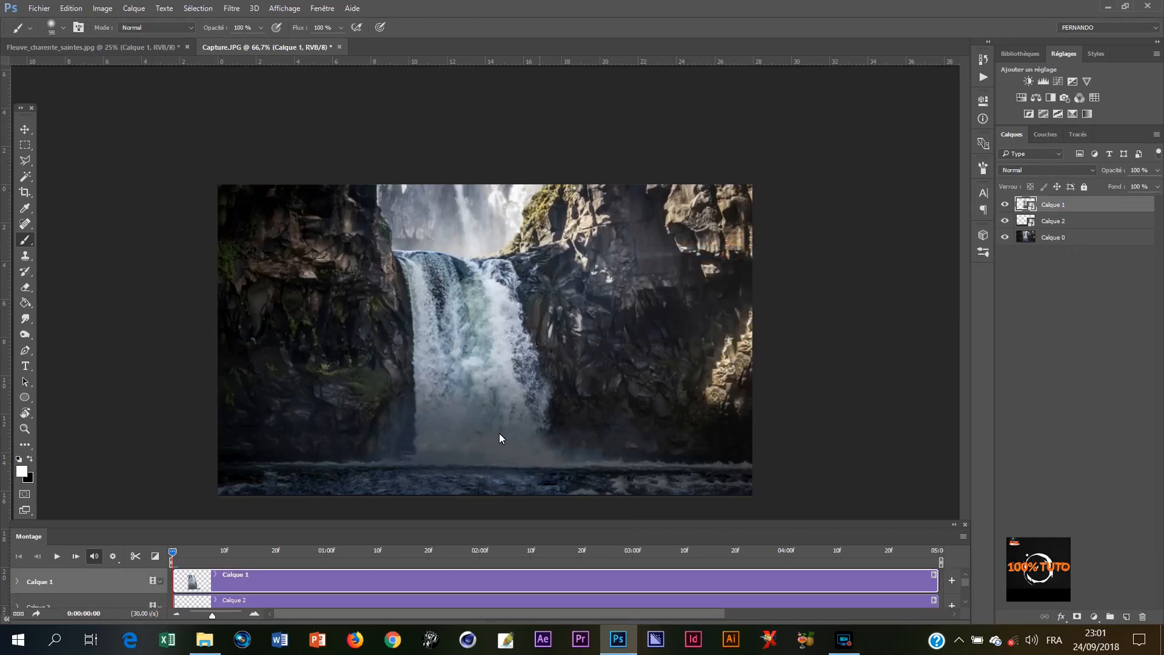
- Shorten the Calque 1, Calque 2 and Calque 0 clips on the timeline to about 1 second 10 frames each
{"action": "left_click_drag", "start_coordinate": [939, 584], "coordinate": [381, 587]}
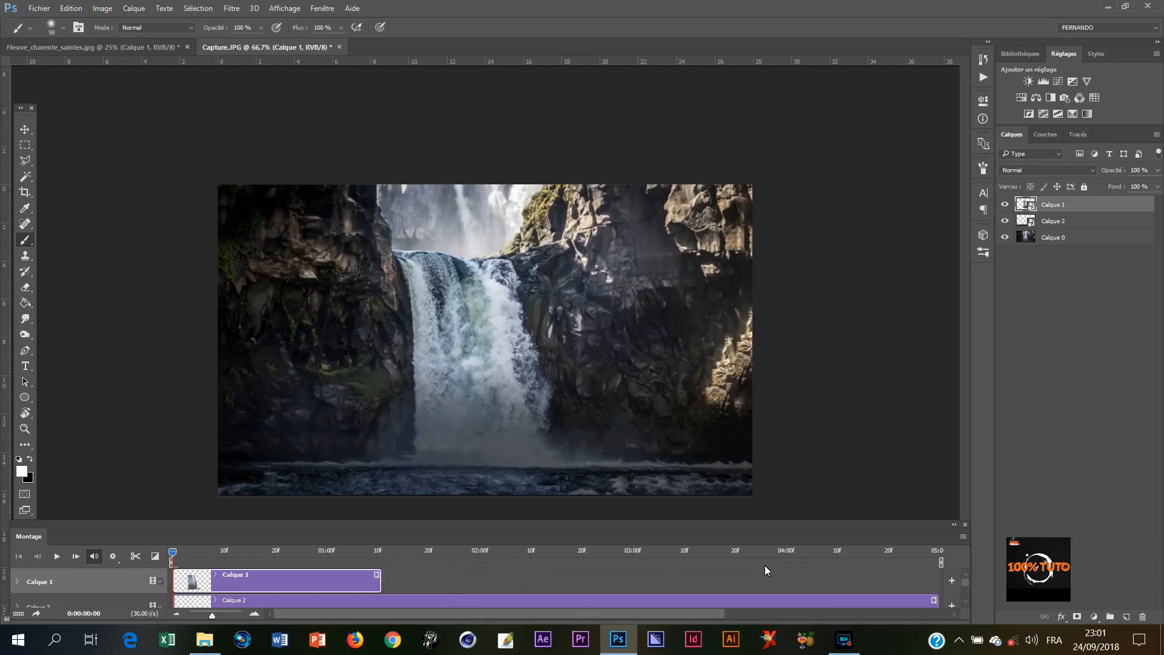
{"action": "scroll", "coordinate": [964, 588], "scroll_direction": "down", "scroll_amount": 1}
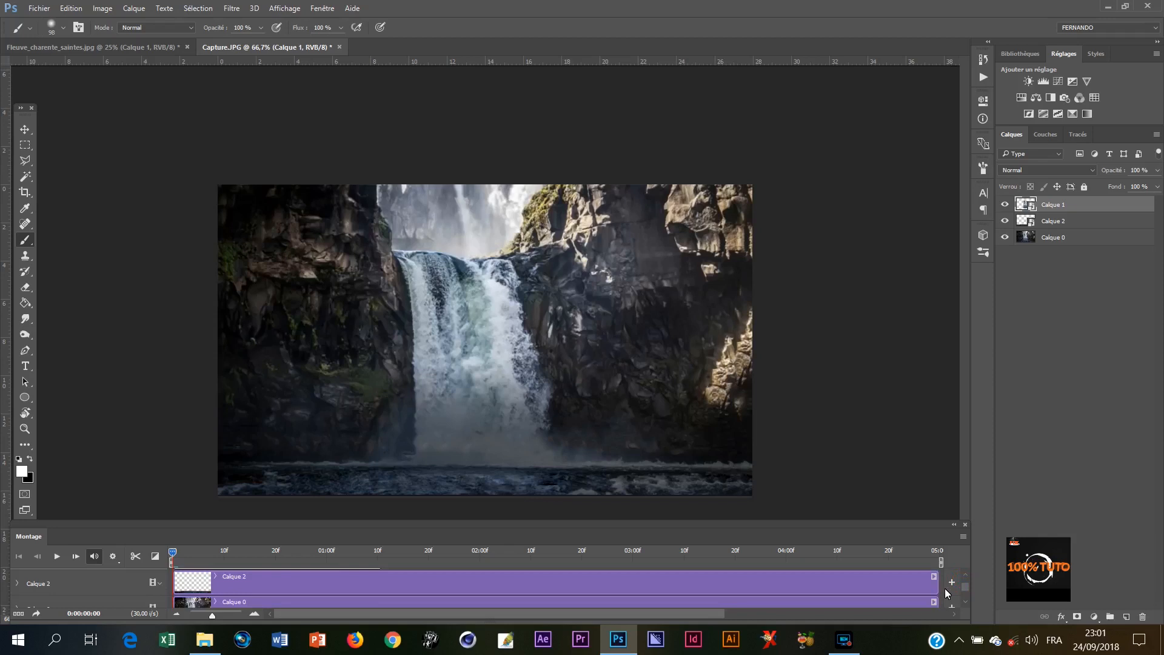
{"action": "left_click_drag", "start_coordinate": [937, 583], "coordinate": [331, 598]}
{"action": "scroll", "coordinate": [681, 578], "scroll_direction": "up", "scroll_amount": 1}
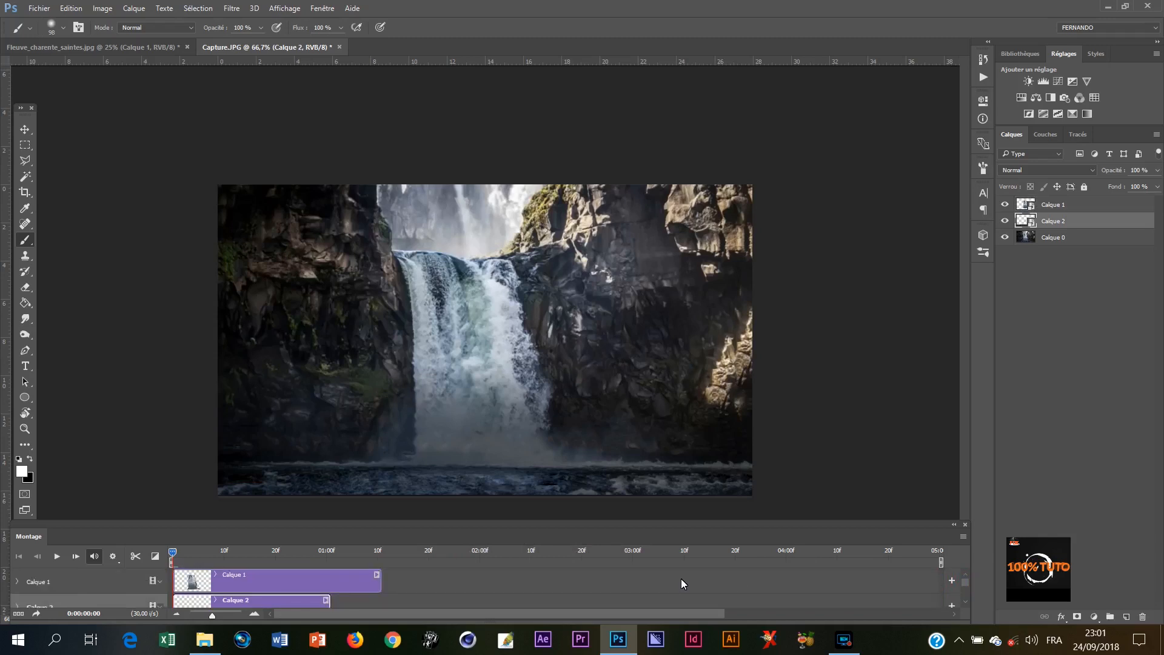
{"action": "scroll", "coordinate": [502, 589], "scroll_direction": "down", "scroll_amount": 1}
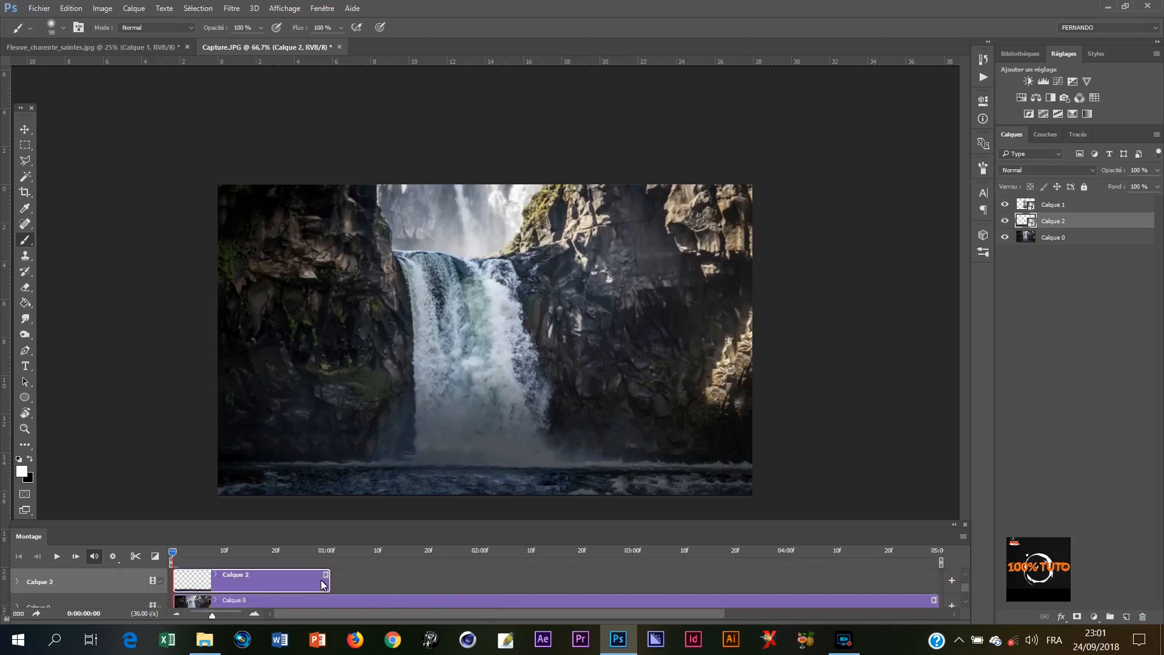
{"action": "left_click_drag", "start_coordinate": [332, 584], "coordinate": [376, 581]}
{"action": "scroll", "coordinate": [470, 591], "scroll_direction": "down", "scroll_amount": 2}
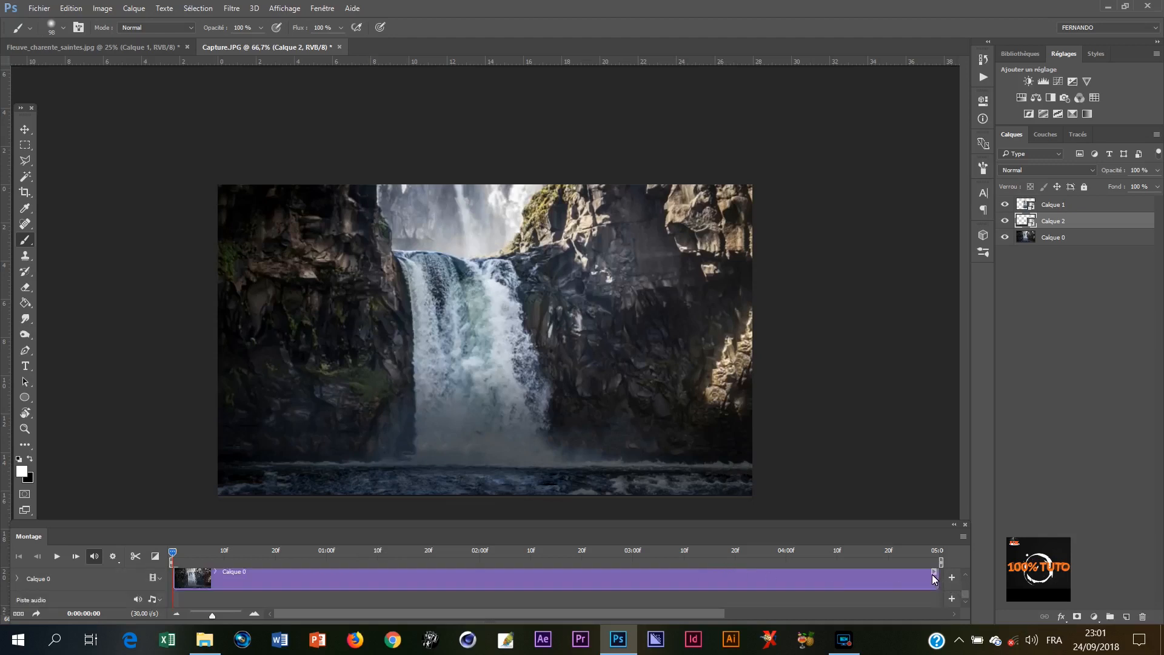
{"action": "left_click_drag", "start_coordinate": [938, 580], "coordinate": [381, 585]}
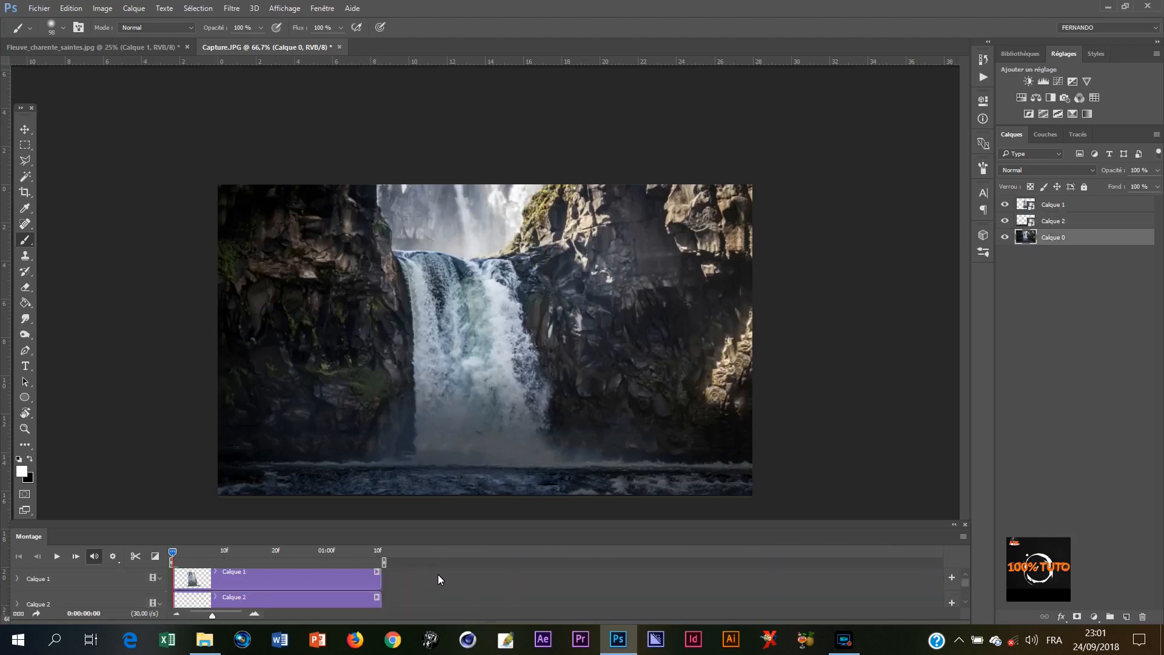
{"action": "scroll", "coordinate": [441, 579], "scroll_direction": "up", "scroll_amount": 1}
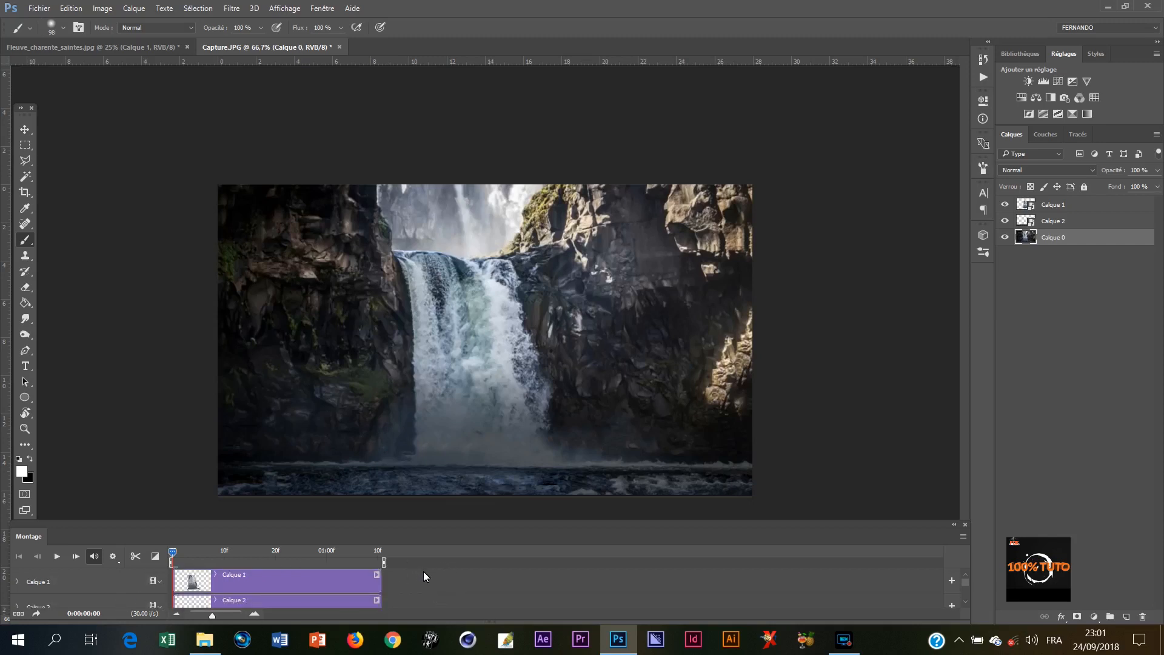
{"action": "scroll", "coordinate": [424, 575], "scroll_direction": "down", "scroll_amount": 1}
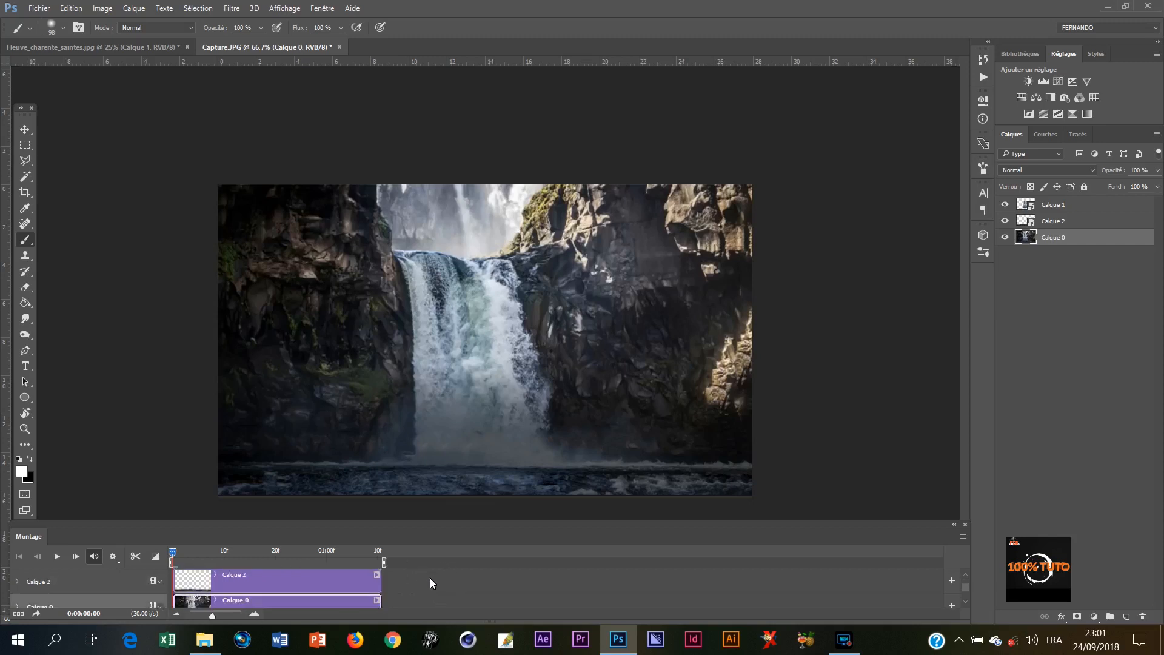
- Expand the Calque 2 track and set a Transformation keyframe at 0:00:00:00
{"action": "left_click", "coordinate": [15, 582]}
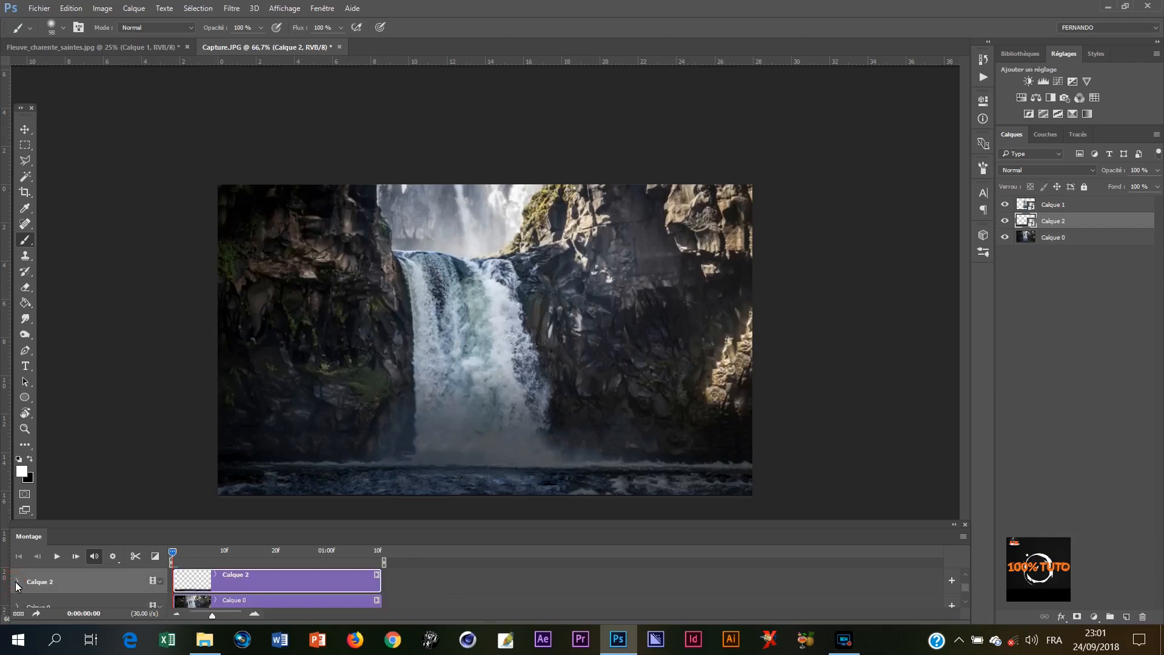
{"action": "left_click", "coordinate": [17, 582]}
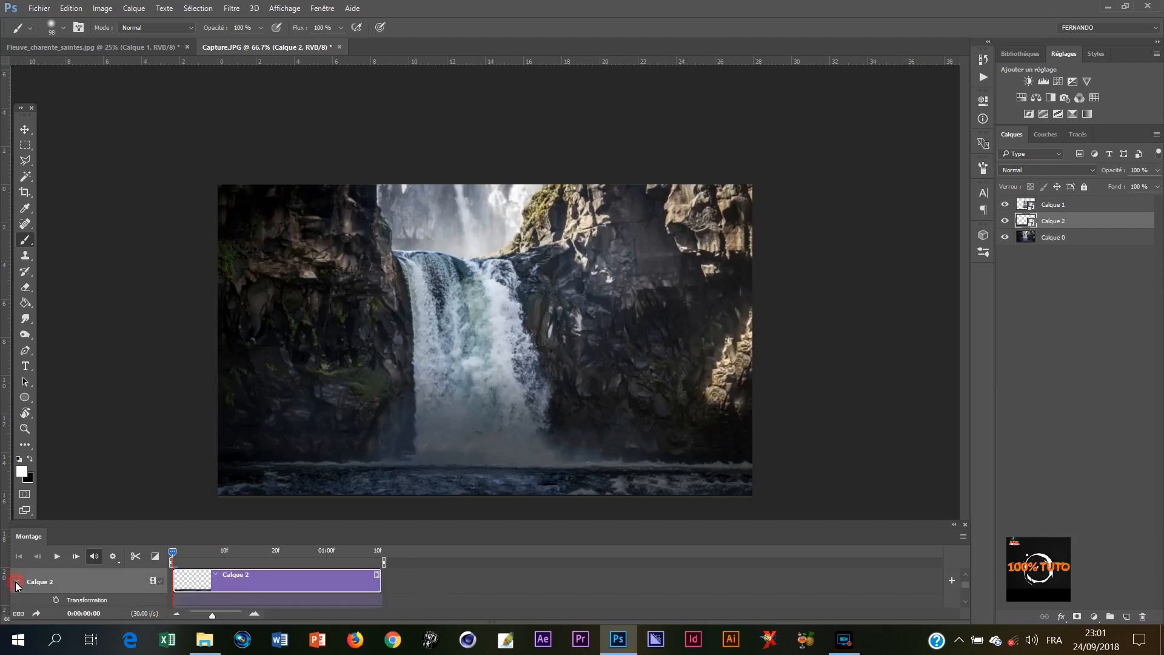
{"action": "left_click", "coordinate": [56, 599]}
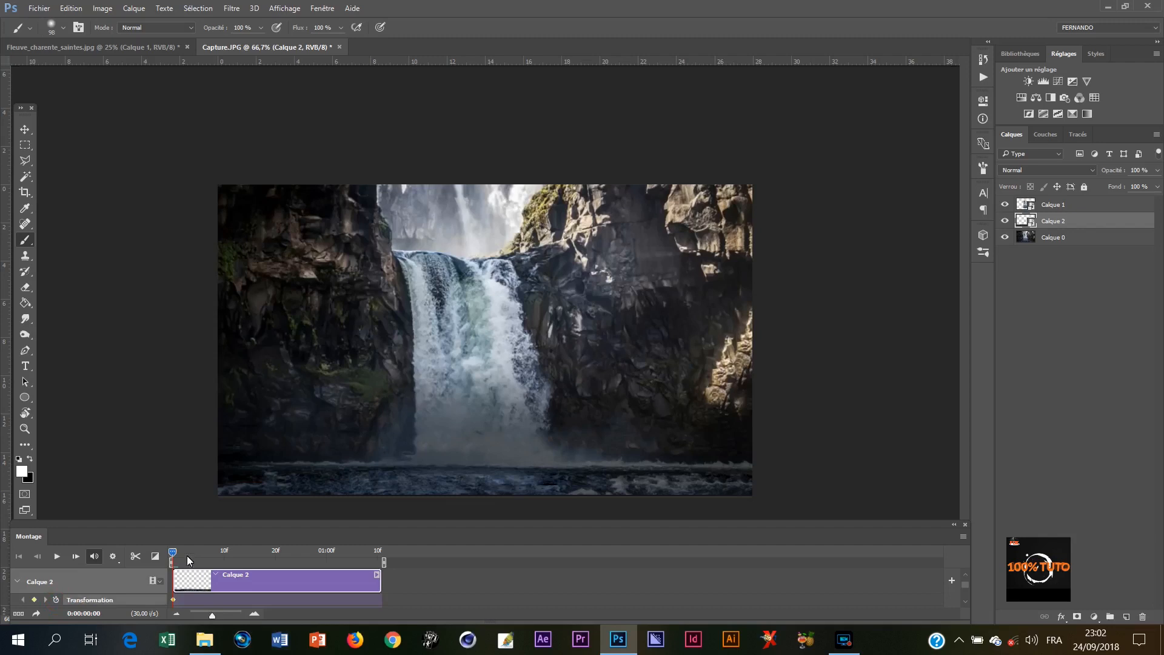
- At 0:00:01:00, stretch the Calque 2 river horizontally past both sides of the photo to about 200% width
{"action": "left_click_drag", "start_coordinate": [261, 569], "coordinate": [328, 575]}
{"action": "key", "text": "ctrl+t"}
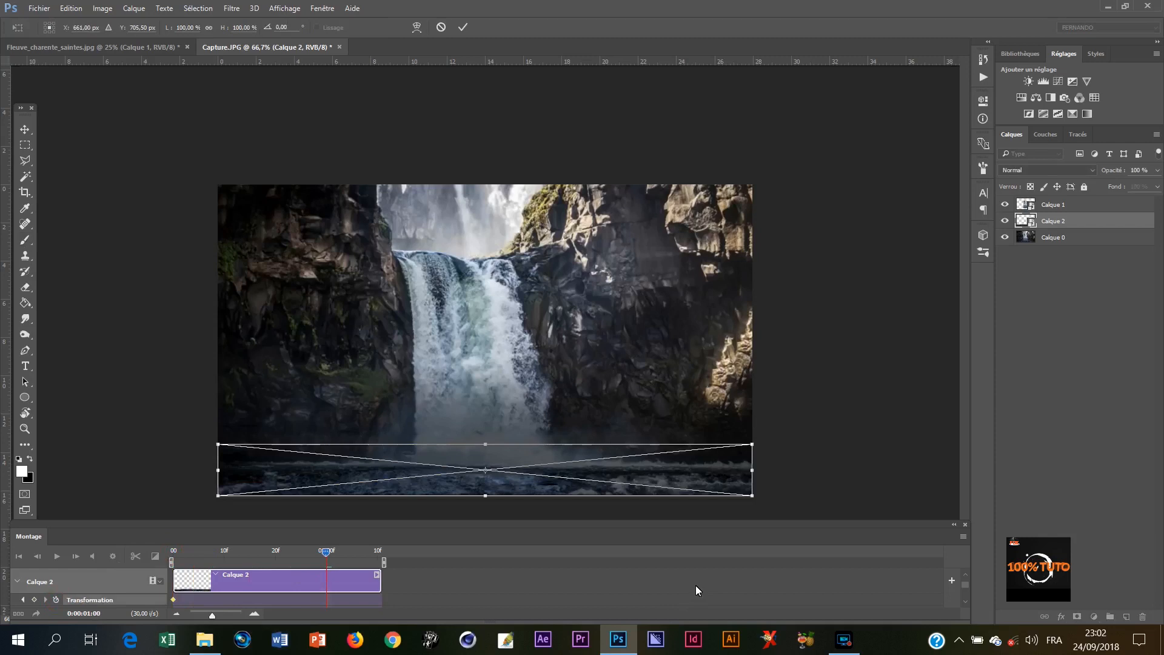
{"action": "left_click_drag", "start_coordinate": [752, 470], "coordinate": [909, 476]}
{"action": "left_click_drag", "start_coordinate": [218, 469], "coordinate": [49, 486]}
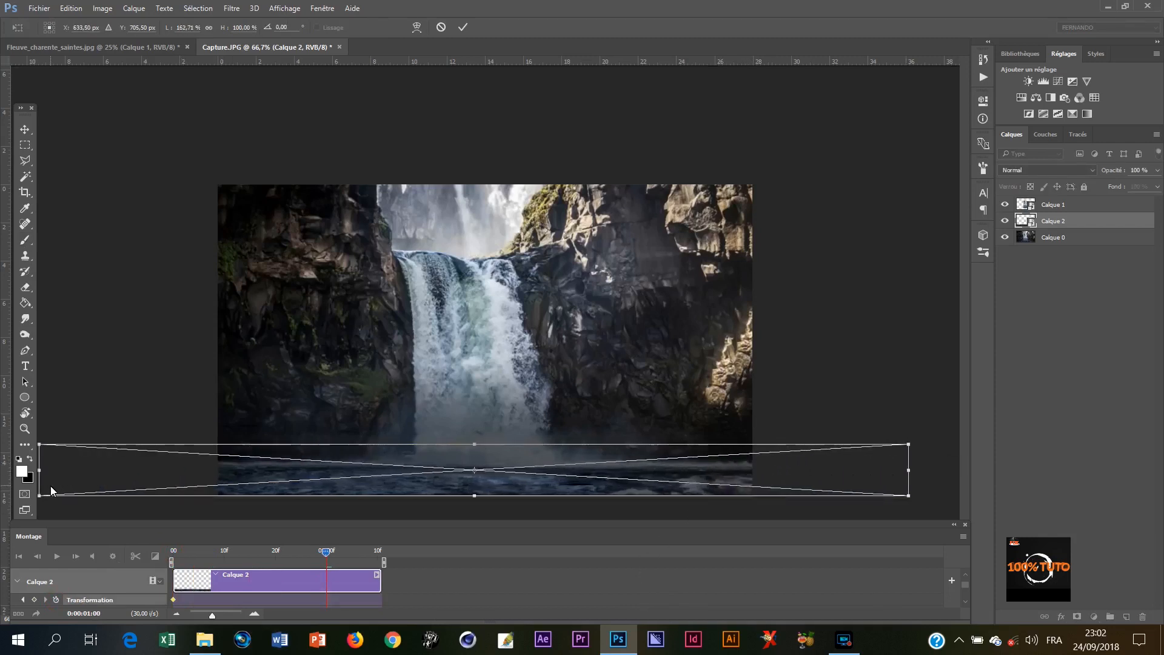
{"action": "key", "text": "ctrl+minus"}
{"action": "left_click_drag", "start_coordinate": [805, 445], "coordinate": [873, 446]}
{"action": "left_click_drag", "start_coordinate": [151, 437], "coordinate": [97, 439]}
{"action": "left_click_drag", "start_coordinate": [874, 440], "coordinate": [901, 441]}
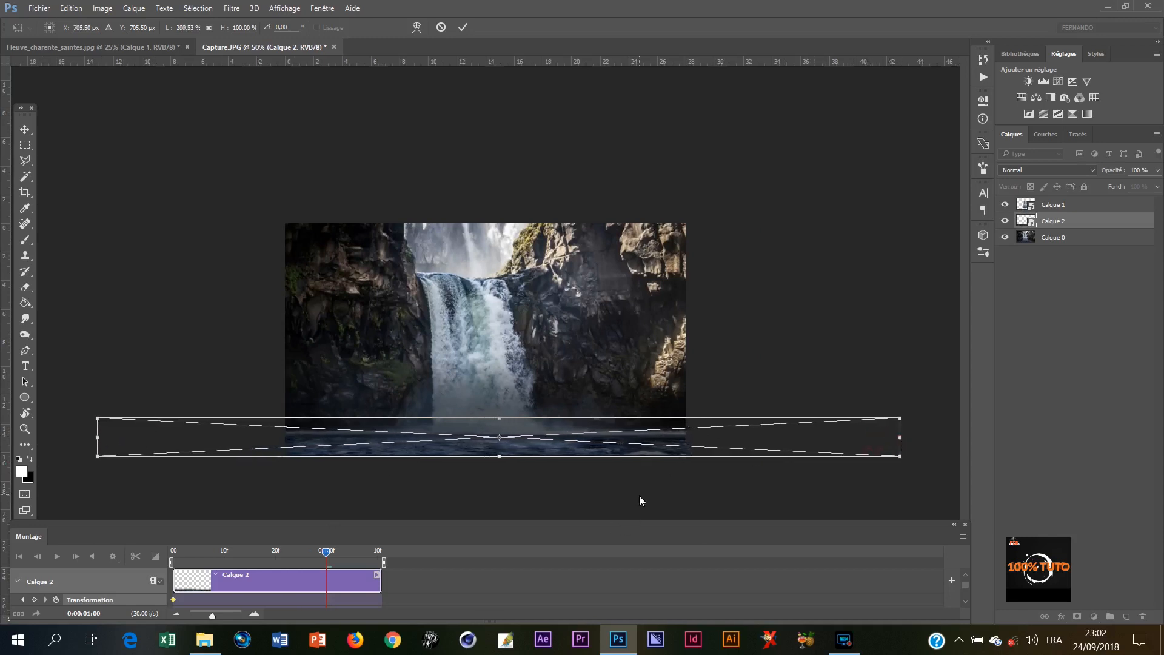
{"action": "key", "text": "Return"}
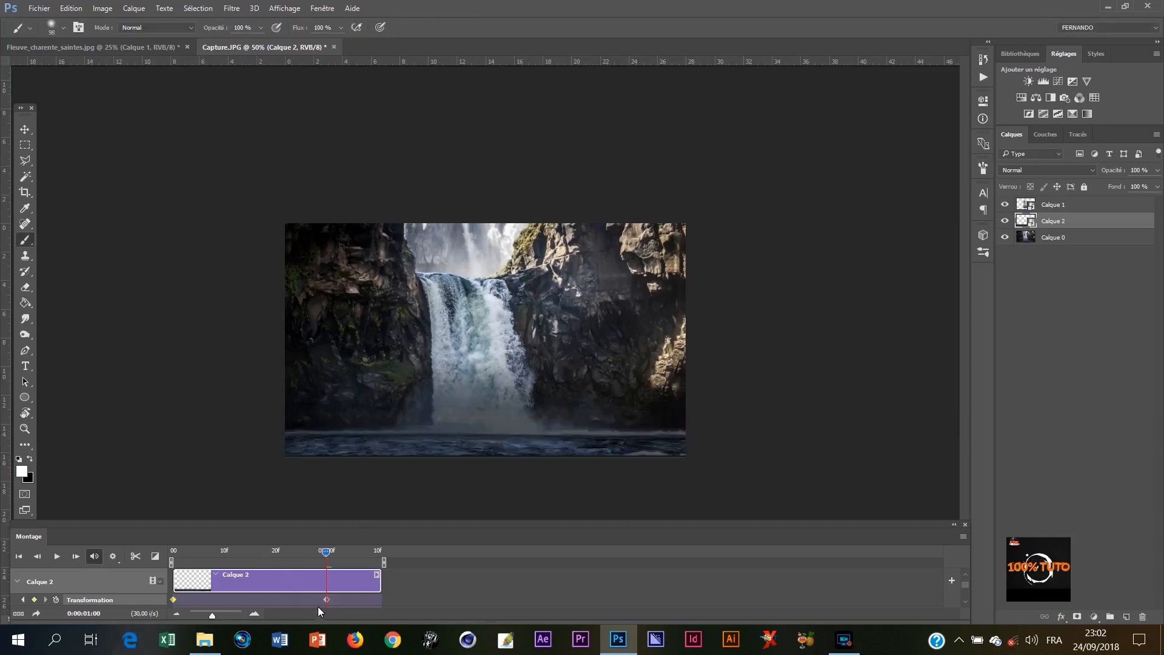
- Move Calque 2's second Transformation keyframe to the end of its clip and play back the river animation
{"action": "left_click_drag", "start_coordinate": [325, 599], "coordinate": [377, 596]}
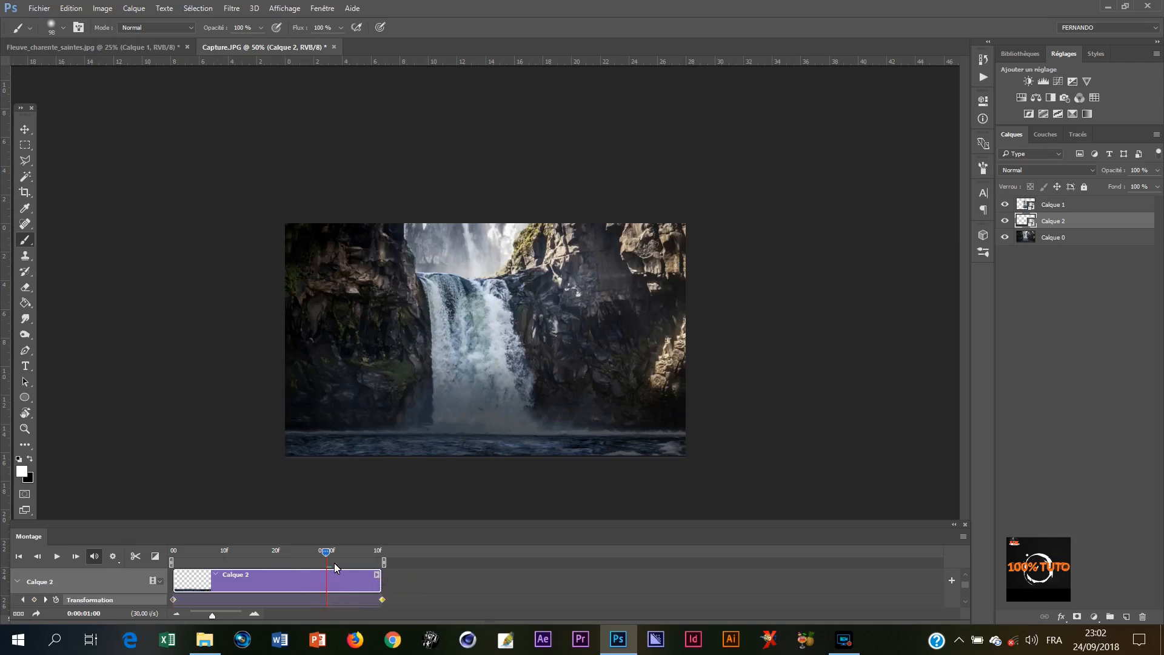
{"action": "left_click_drag", "start_coordinate": [325, 551], "coordinate": [388, 578]}
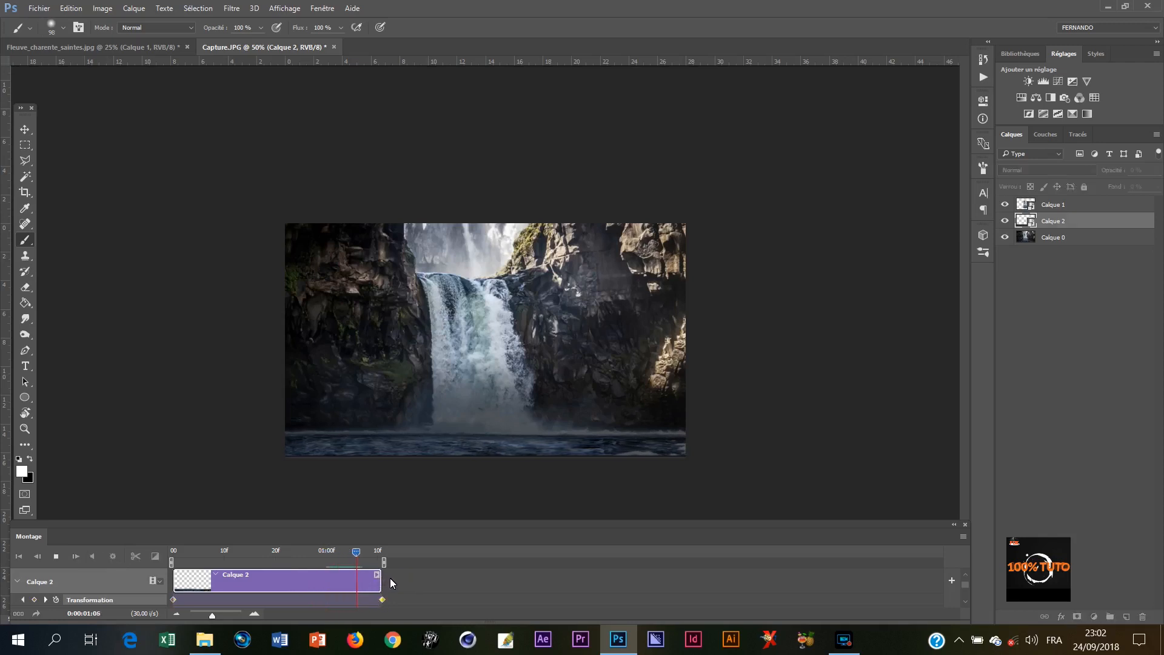
{"action": "key", "text": "space"}
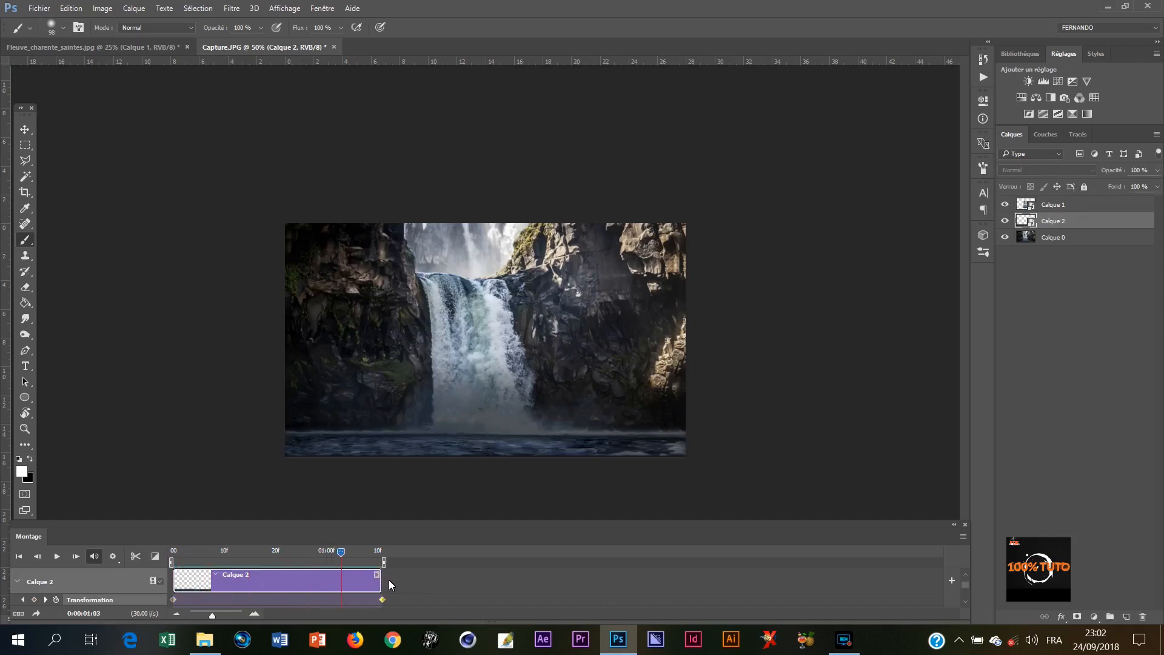
{"action": "key", "text": "space"}
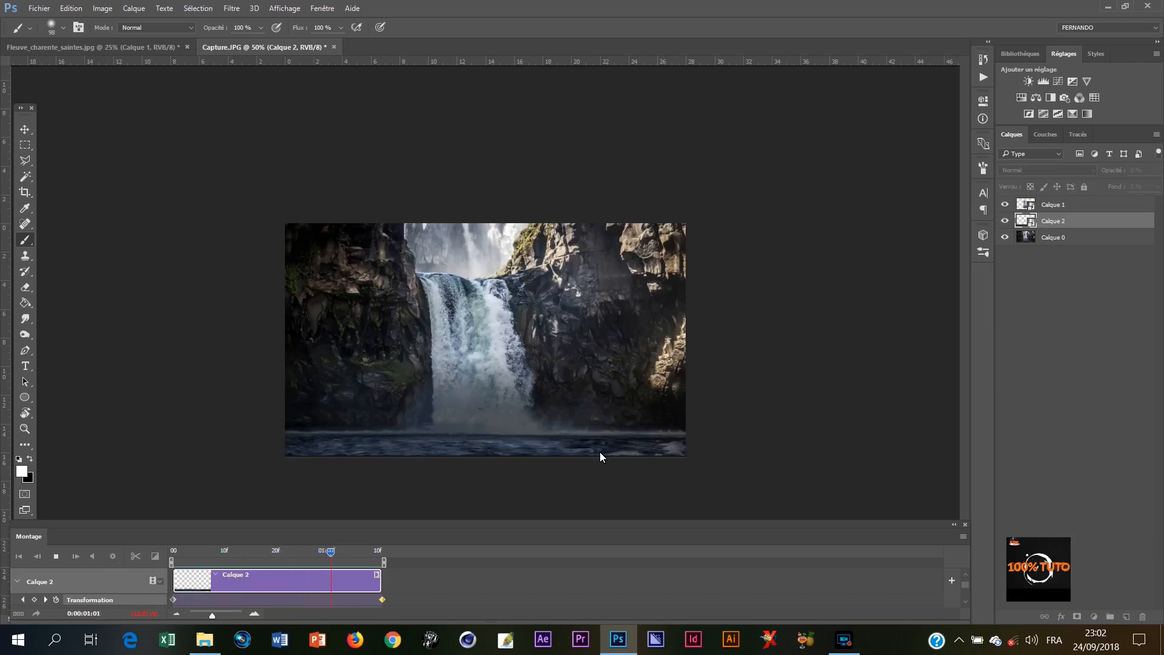
{"action": "key", "text": "space"}
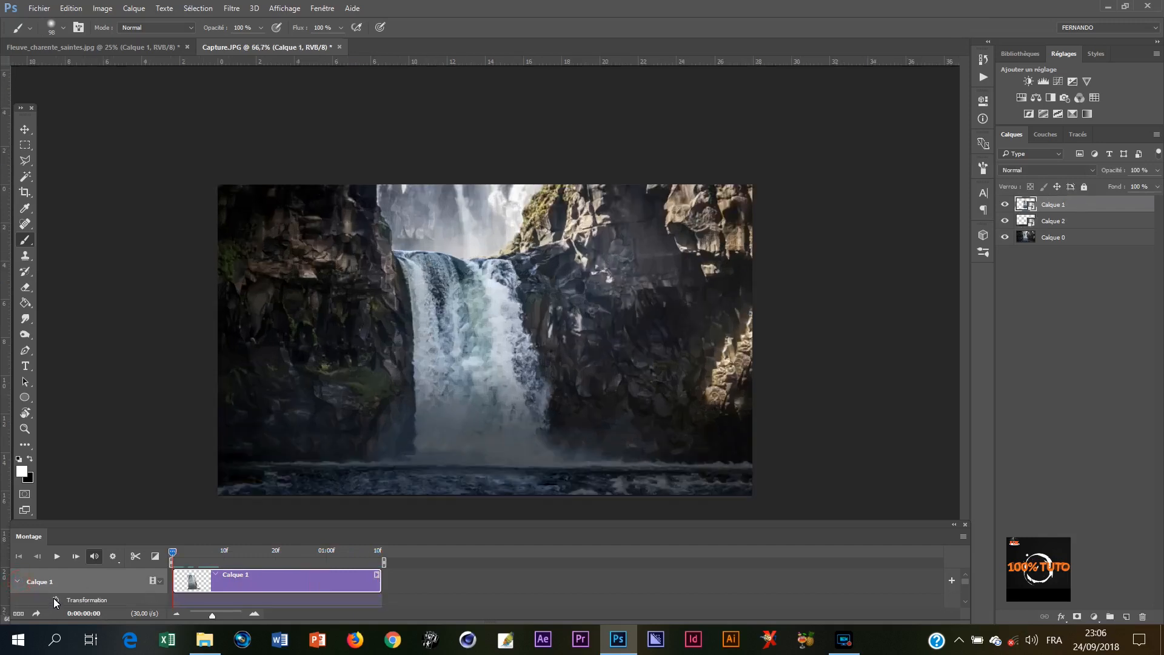
- Set a Transformation keyframe for Calque 1 at 0:00:00:00 and move the playhead to 0:00:01:08
{"action": "left_click", "coordinate": [55, 600]}
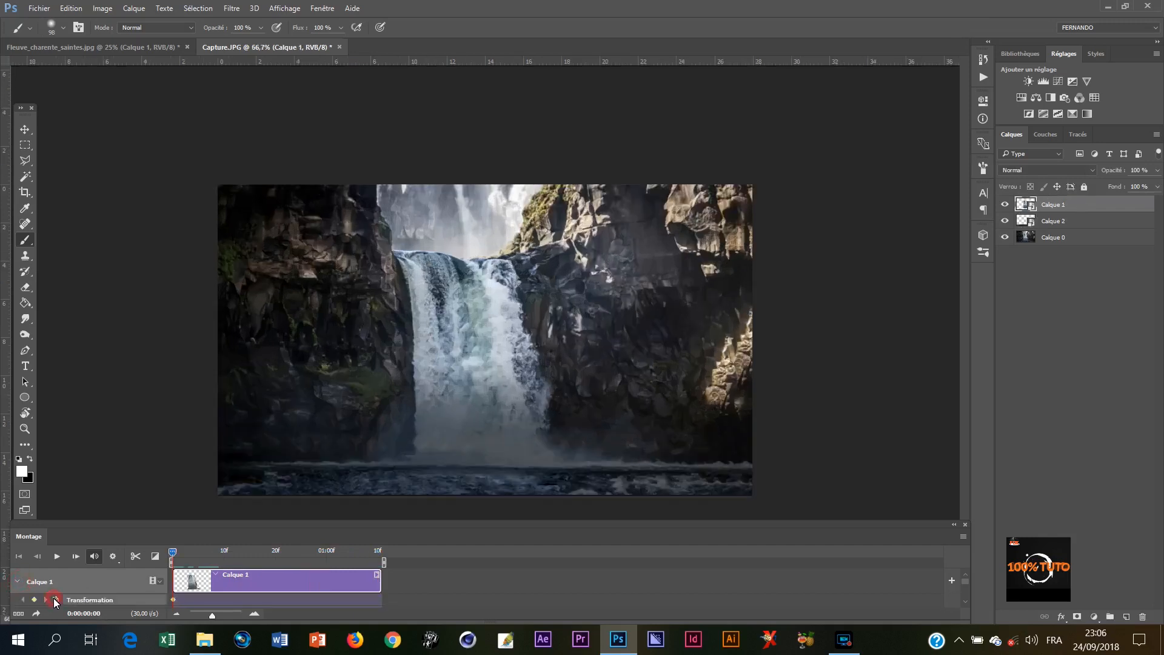
{"action": "left_click", "coordinate": [176, 552]}
{"action": "left_click_drag", "start_coordinate": [194, 553], "coordinate": [367, 562]}
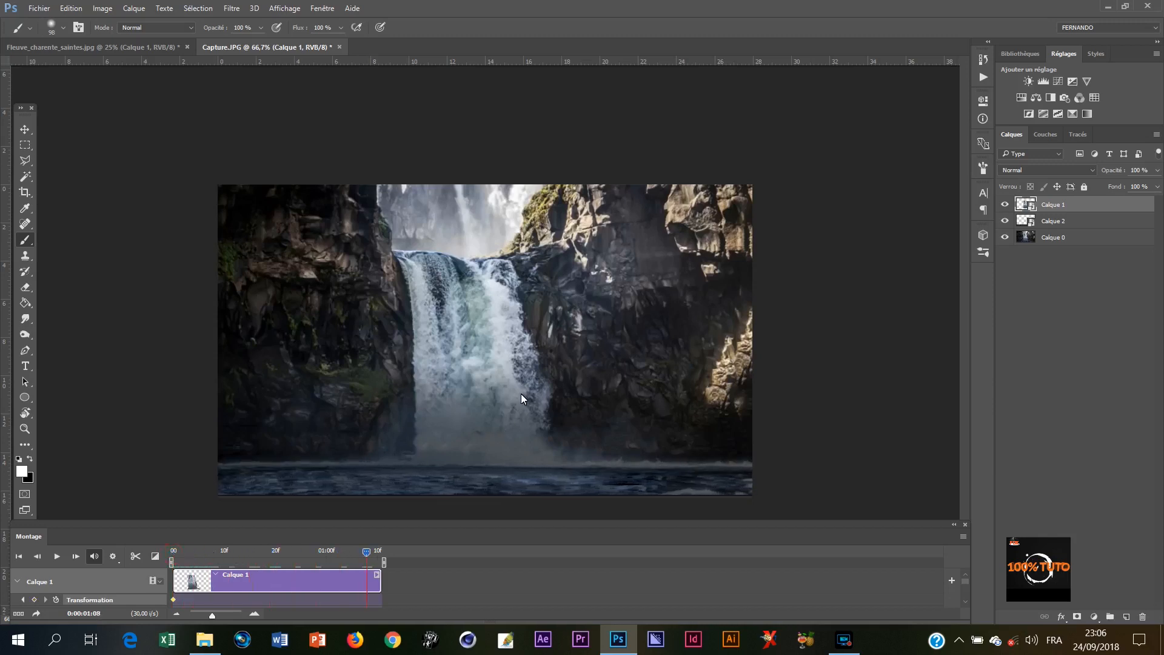
- Free-transform the Calque 1 waterfall, stretching it downward beyond the photo to about 263% height
{"action": "key", "text": "ctrl+t"}
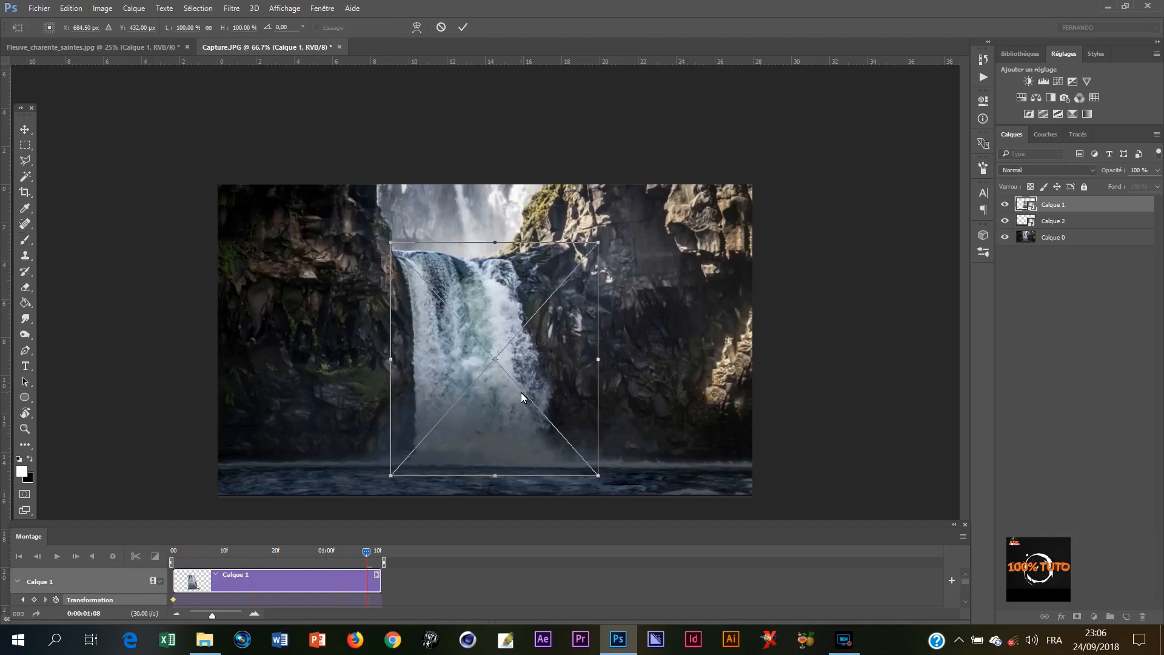
{"action": "key", "text": "ctrl+minus"}
{"action": "key", "text": "ctrl+minus"}
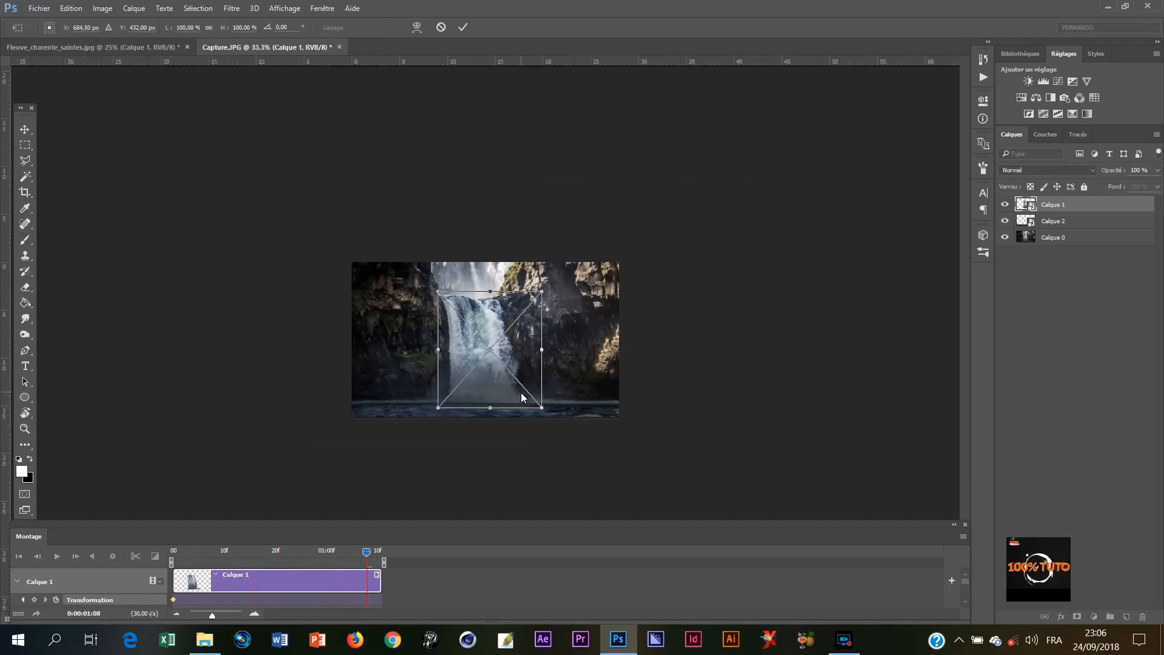
{"action": "left_click_drag", "start_coordinate": [490, 411], "coordinate": [481, 531]}
{"action": "key", "text": "ctrl+minus"}
{"action": "left_click", "coordinate": [489, 481]}
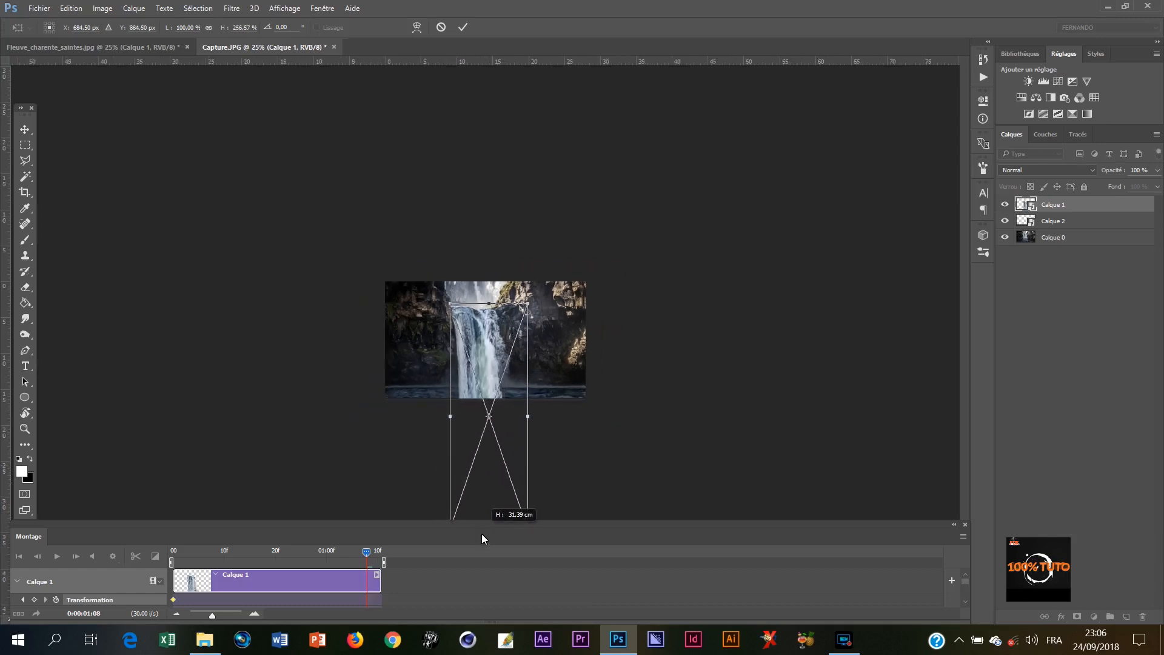
{"action": "key", "text": "ctrl+minus"}
- Realign the stretched waterfall with the top of the falls, widen it to about 104%, and apply the transform
{"action": "key", "text": "ctrl+1"}
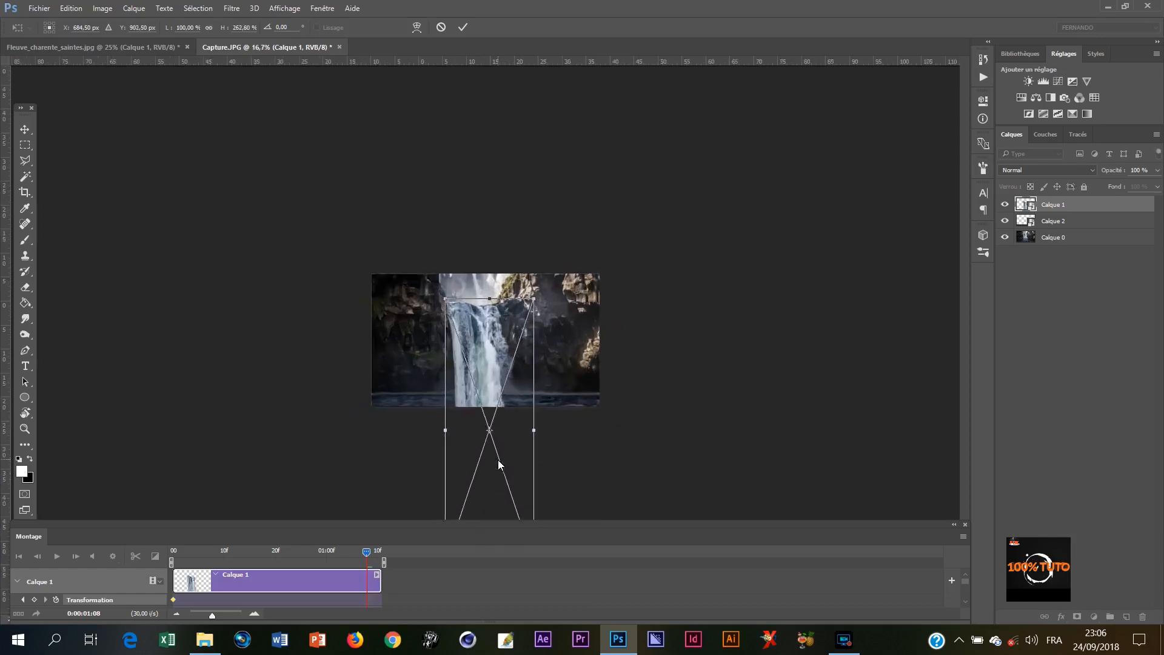
{"action": "left_click_drag", "start_coordinate": [469, 388], "coordinate": [478, 368]}
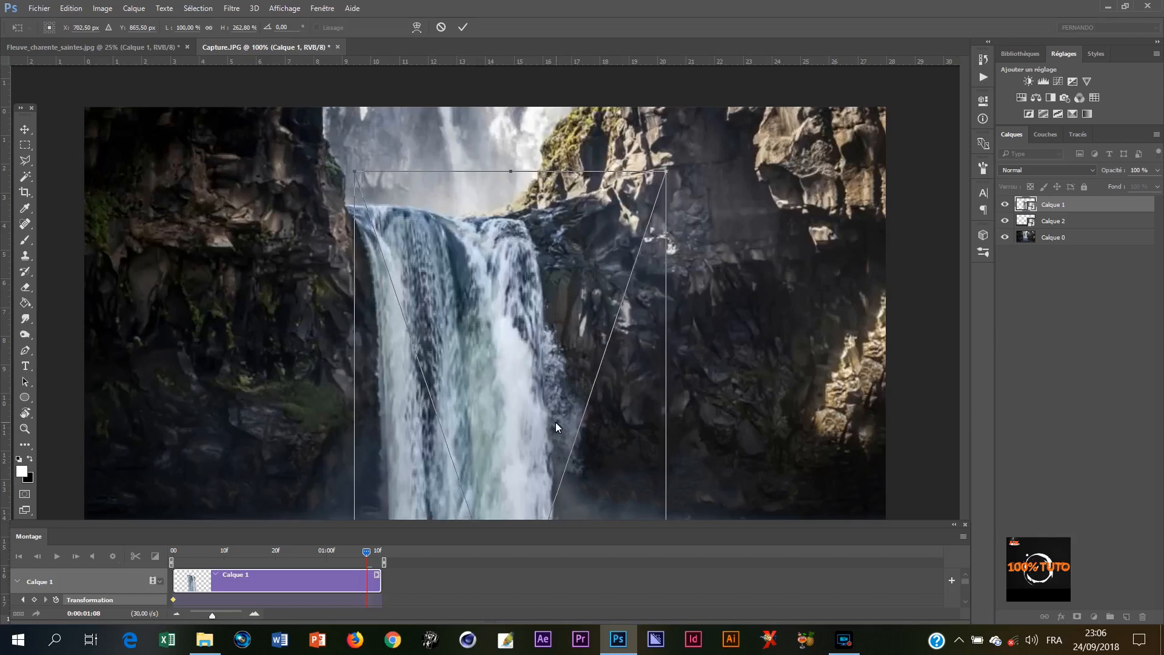
{"action": "key", "text": "ctrl+minus"}
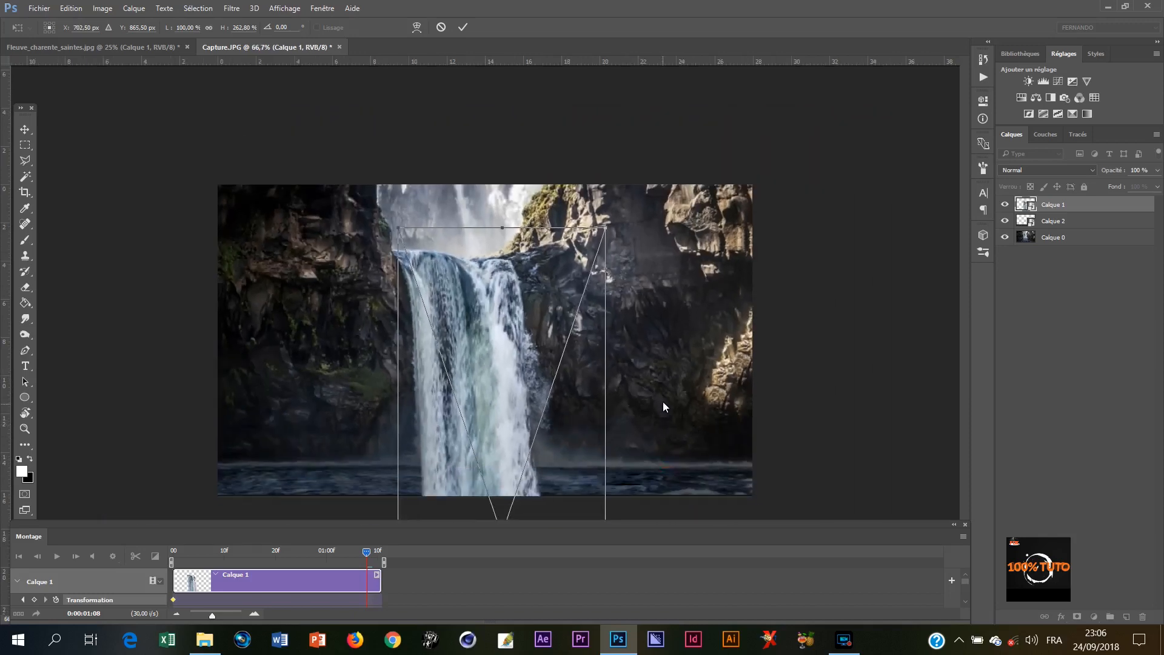
{"action": "key", "text": "ctrl+minus"}
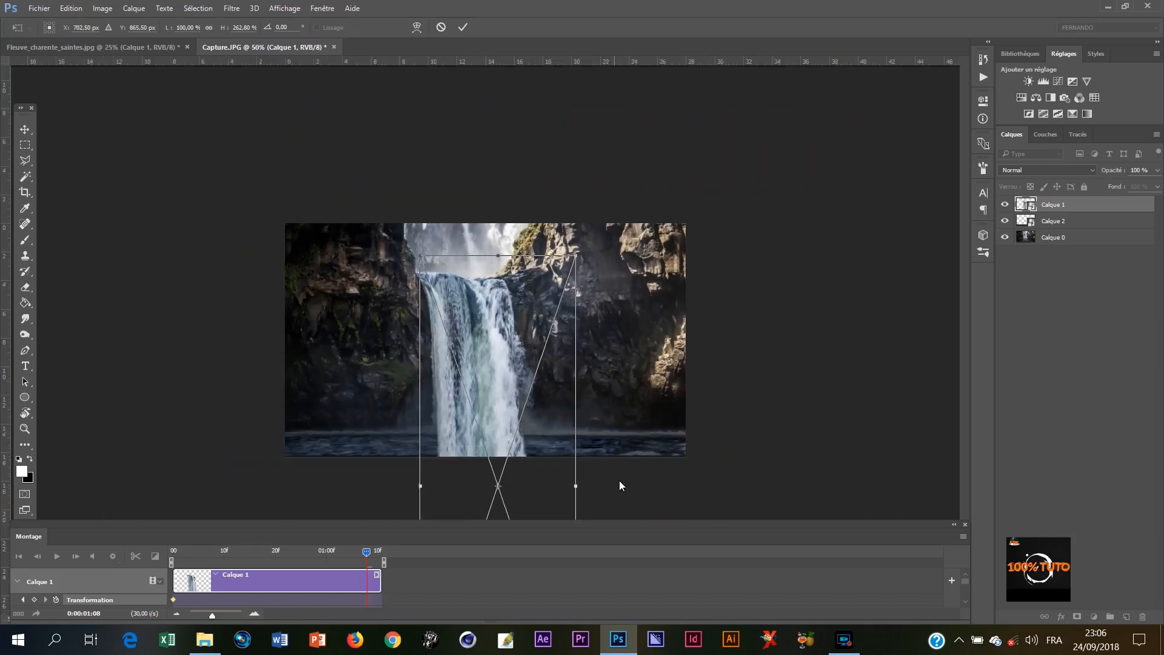
{"action": "left_click_drag", "start_coordinate": [580, 485], "coordinate": [580, 485]}
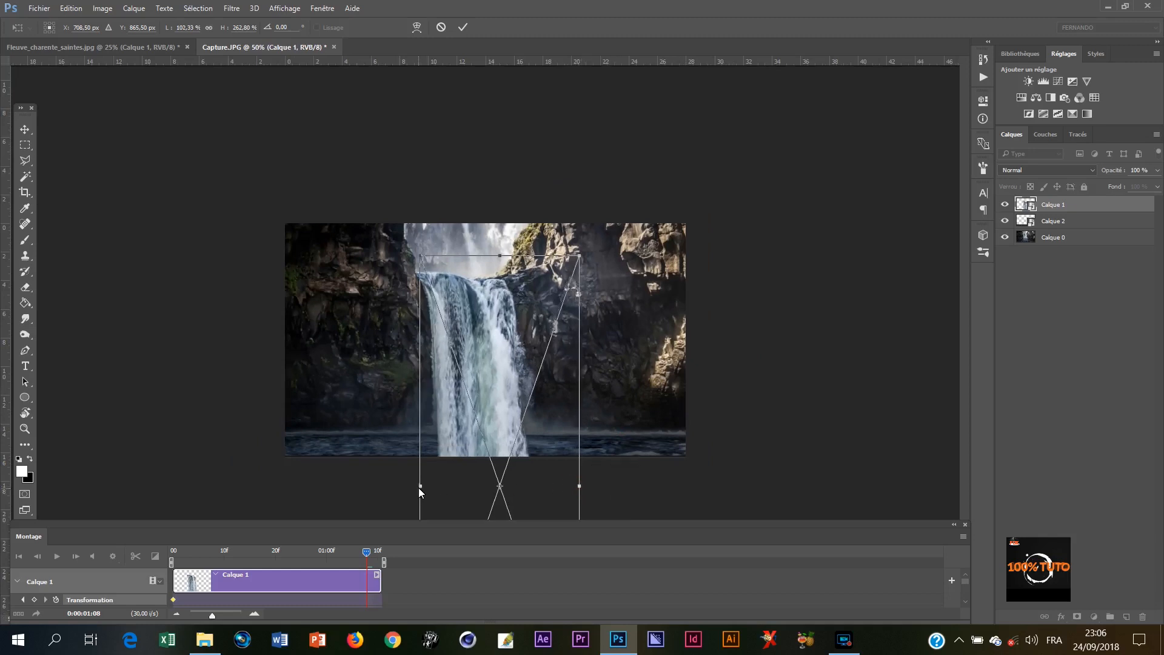
{"action": "left_click_drag", "start_coordinate": [418, 486], "coordinate": [416, 486]}
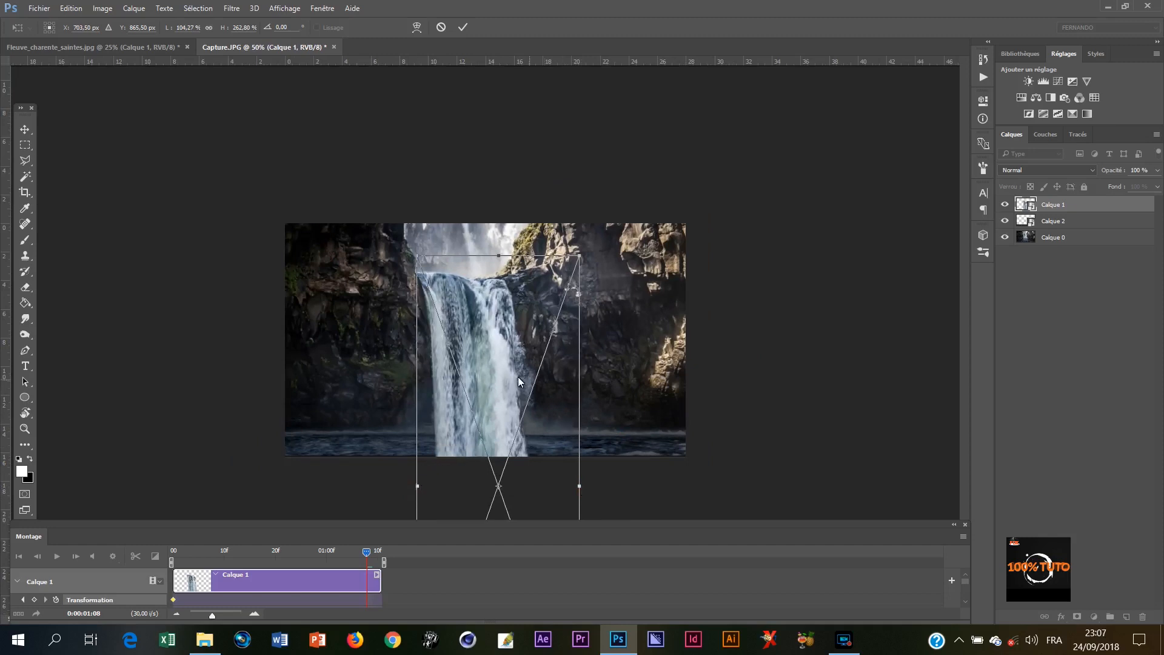
{"action": "key", "text": "b"}
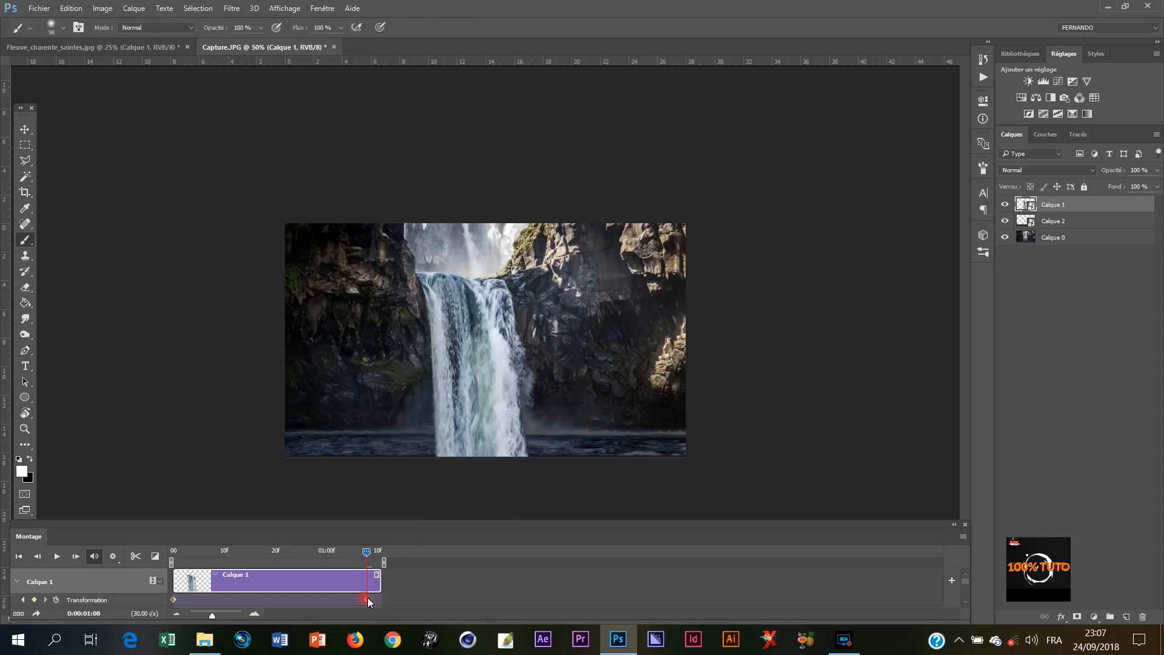
- Move Calque 1's second Transformation keyframe to the end of its clip and play back the waterfall animation
{"action": "left_click_drag", "start_coordinate": [368, 599], "coordinate": [376, 600]}
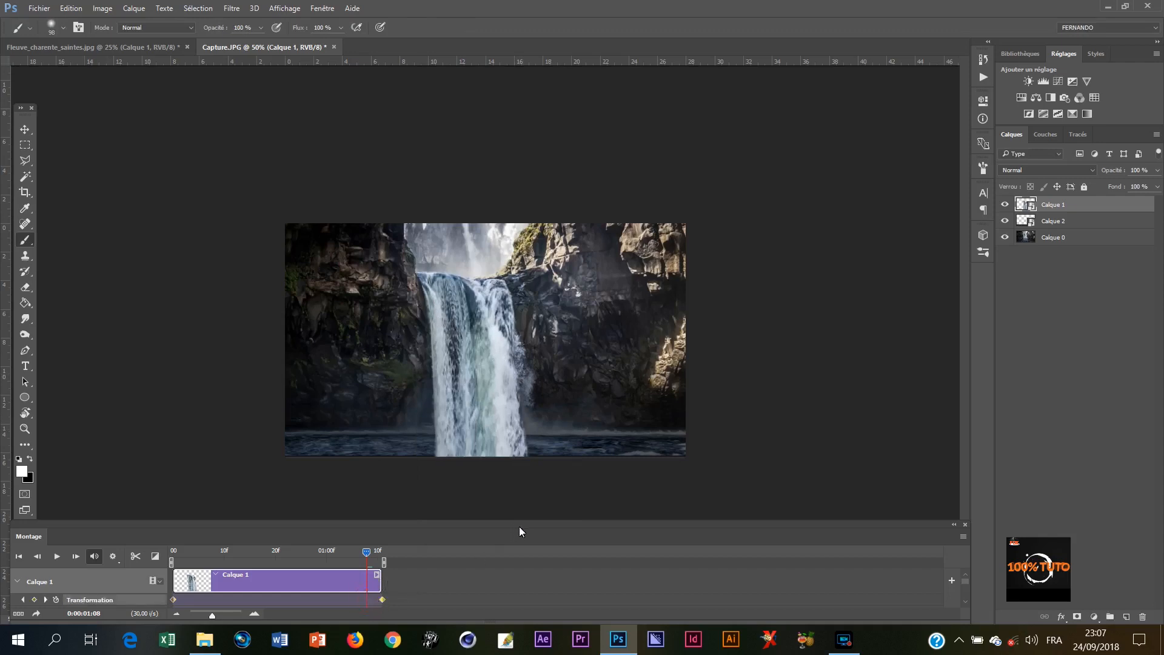
{"action": "key", "text": "space"}
{"action": "key", "text": "space"}
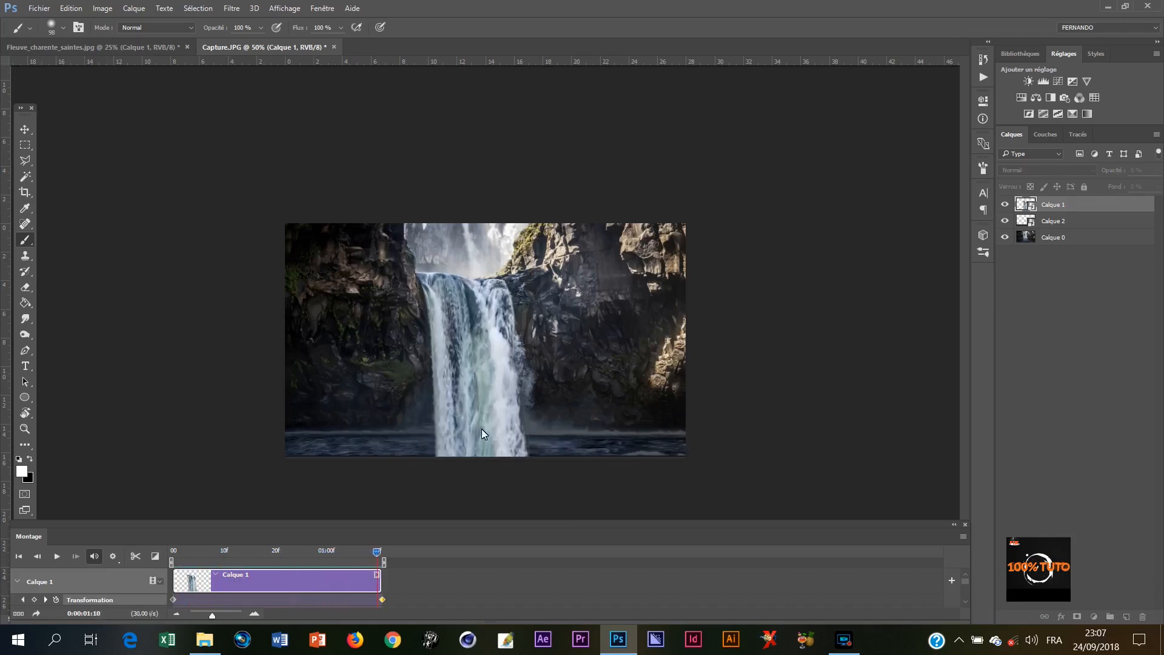
- Move the Calque 2 river layer above Calque 1 and play back the combined river and waterfall animation
{"action": "left_click", "coordinate": [1044, 223]}
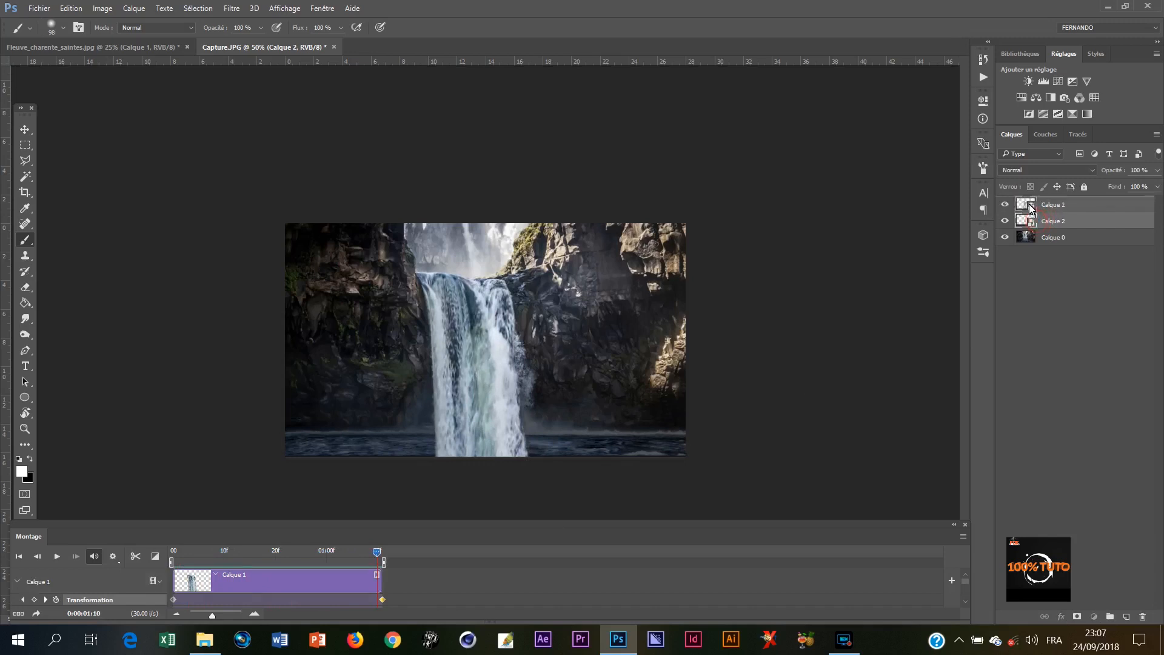
{"action": "left_click_drag", "start_coordinate": [1031, 209], "coordinate": [1031, 202]}
{"action": "key", "text": "space"}
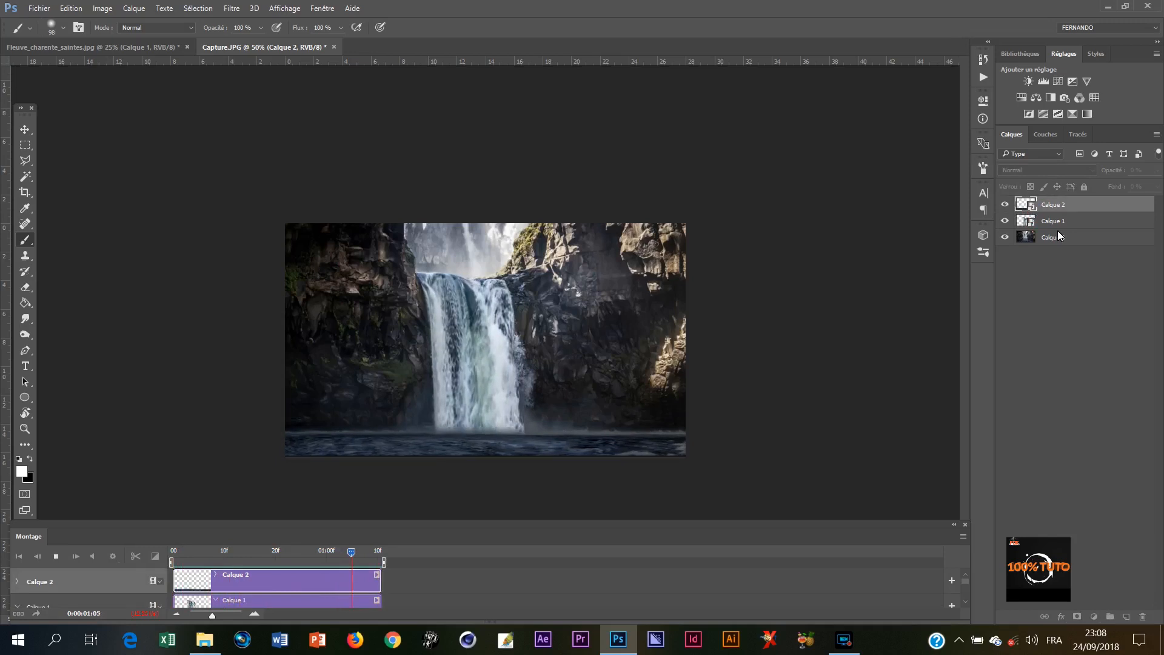
{"action": "key", "text": "space"}
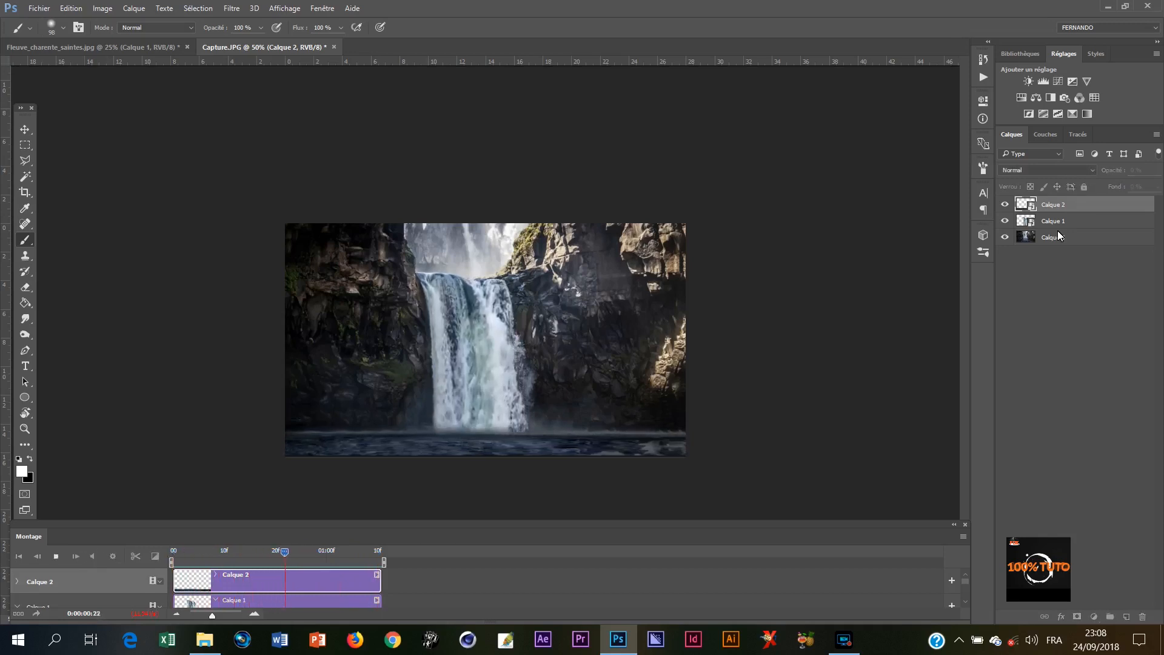
{"action": "key", "text": "space"}
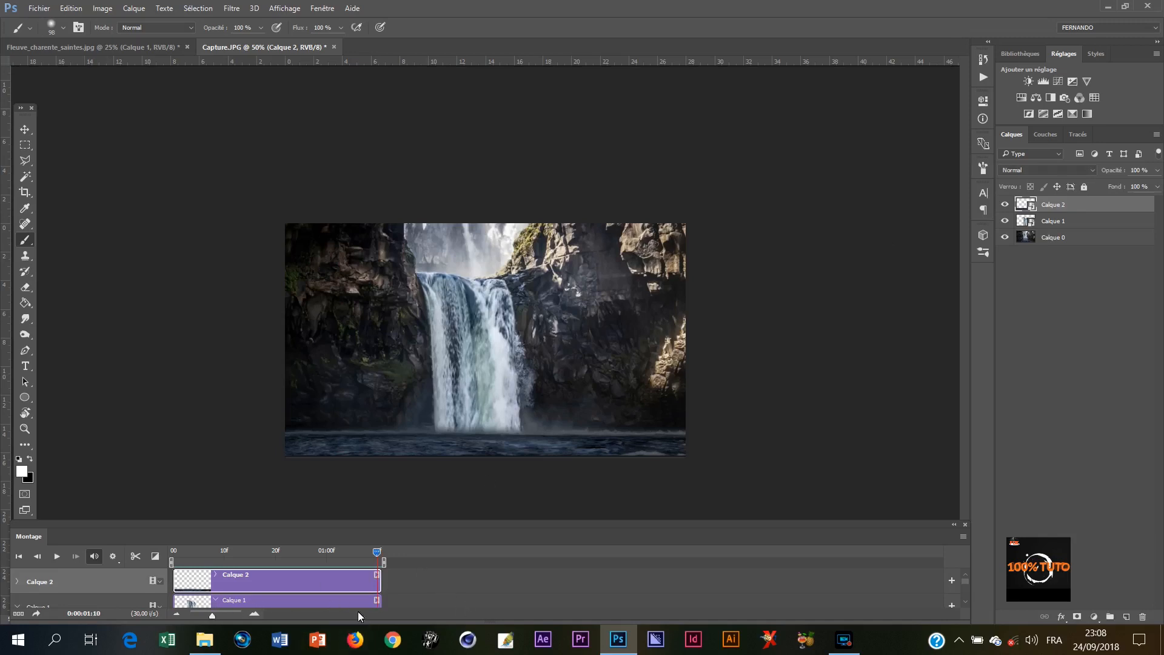
{"action": "key", "text": "space"}
{"action": "key", "text": "space"}
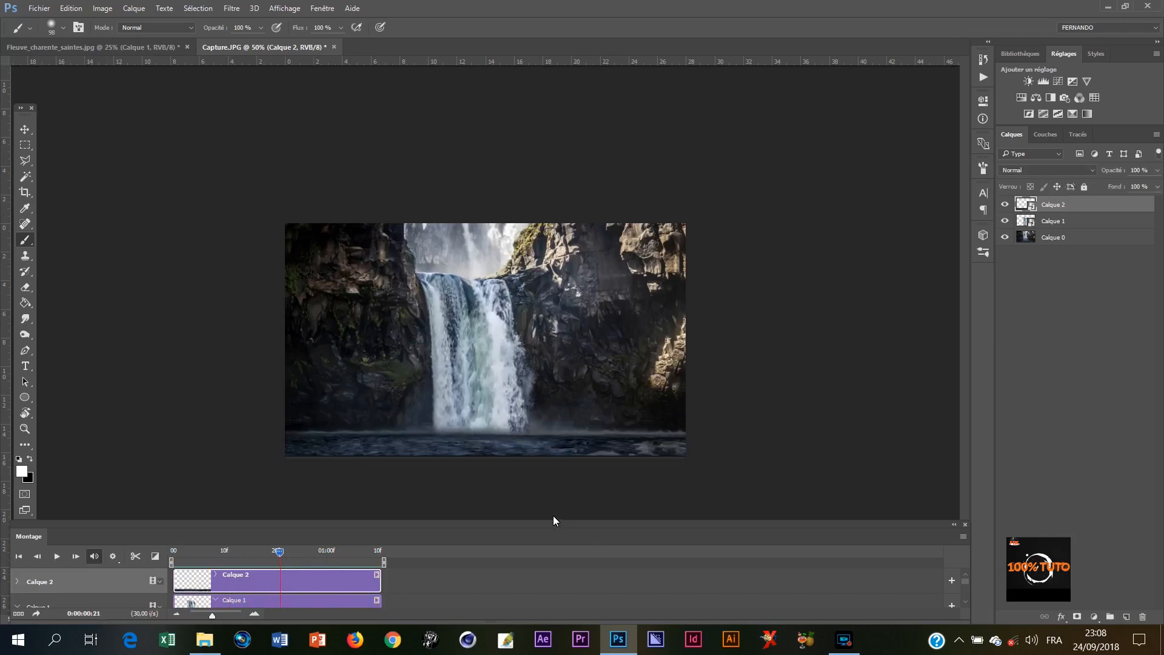